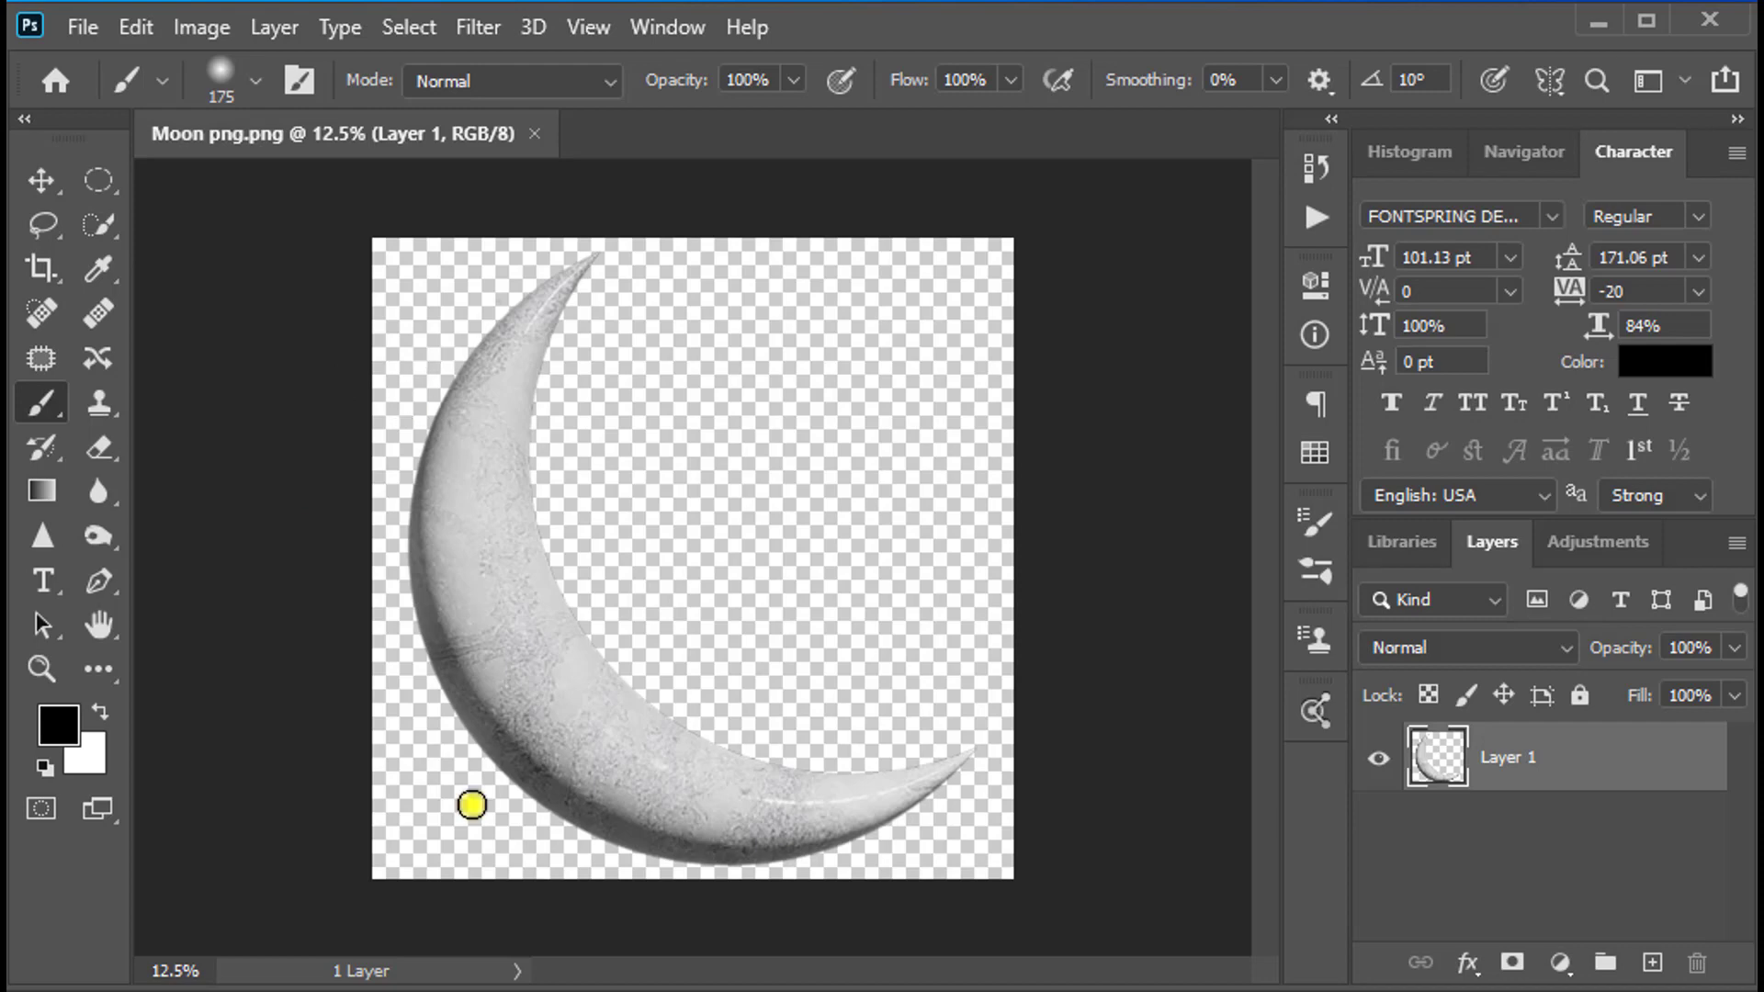
Step: Create a new white document 12 inches wide and 8 inches high at 300 pixels/inch in RGB color
click(94, 30)
click(109, 62)
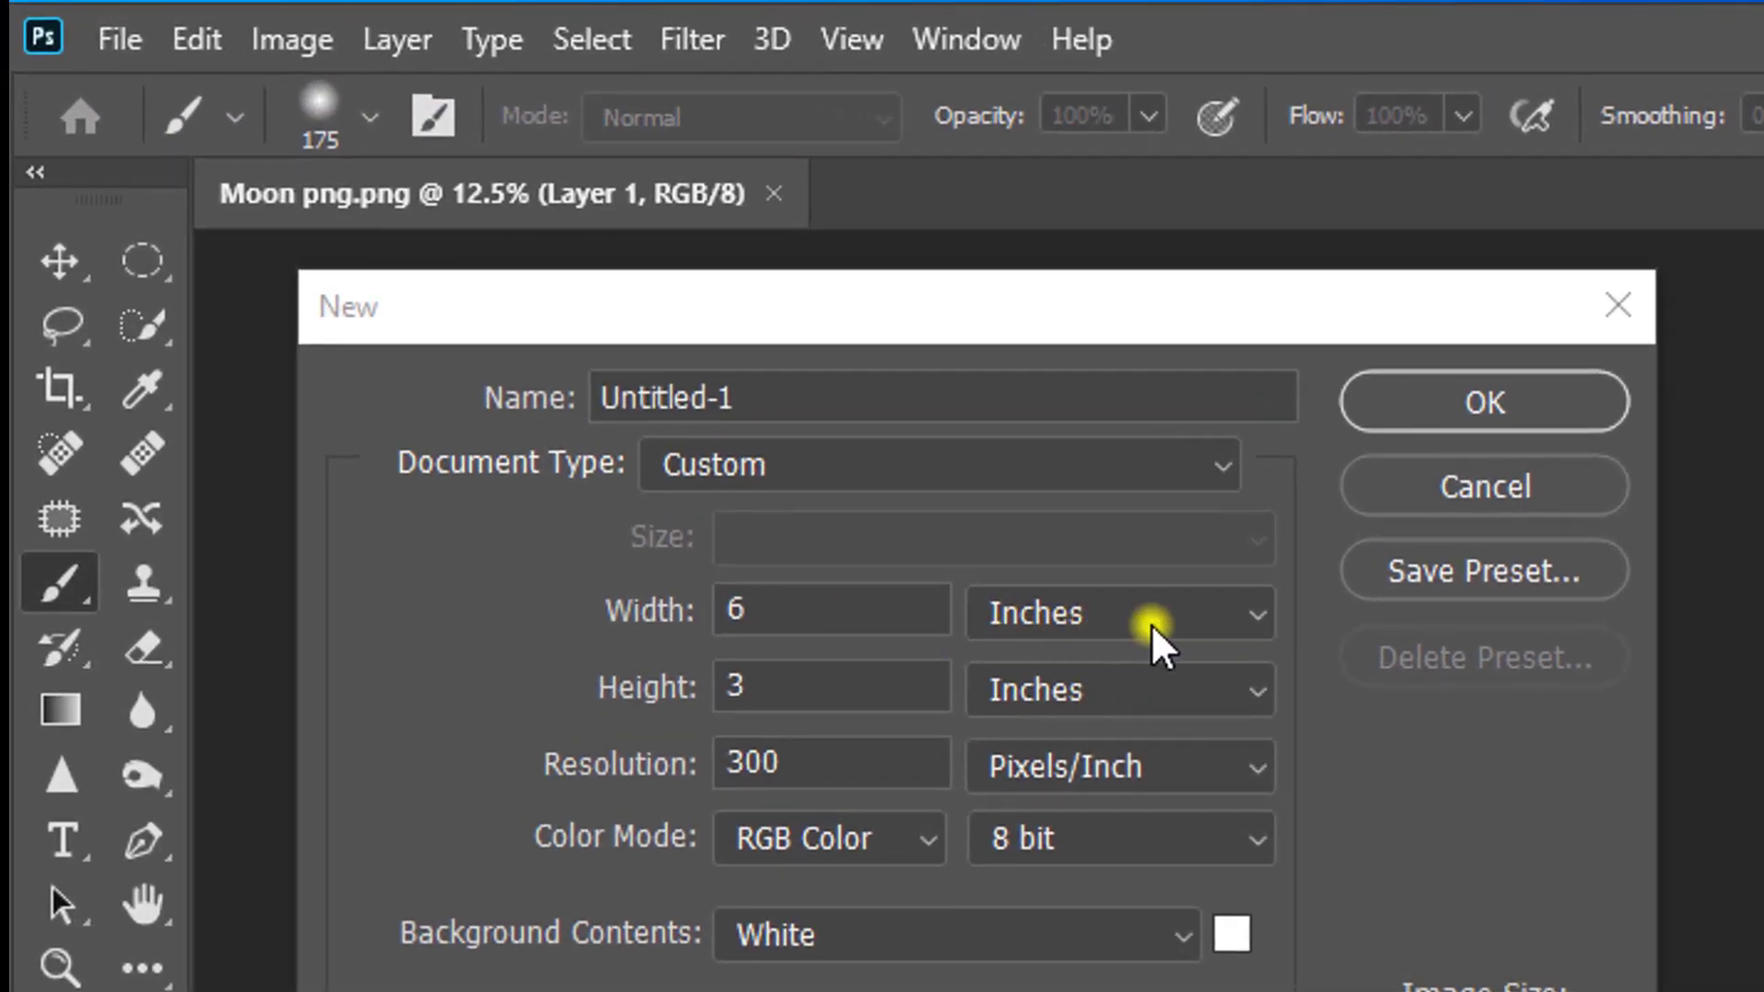
click(698, 614)
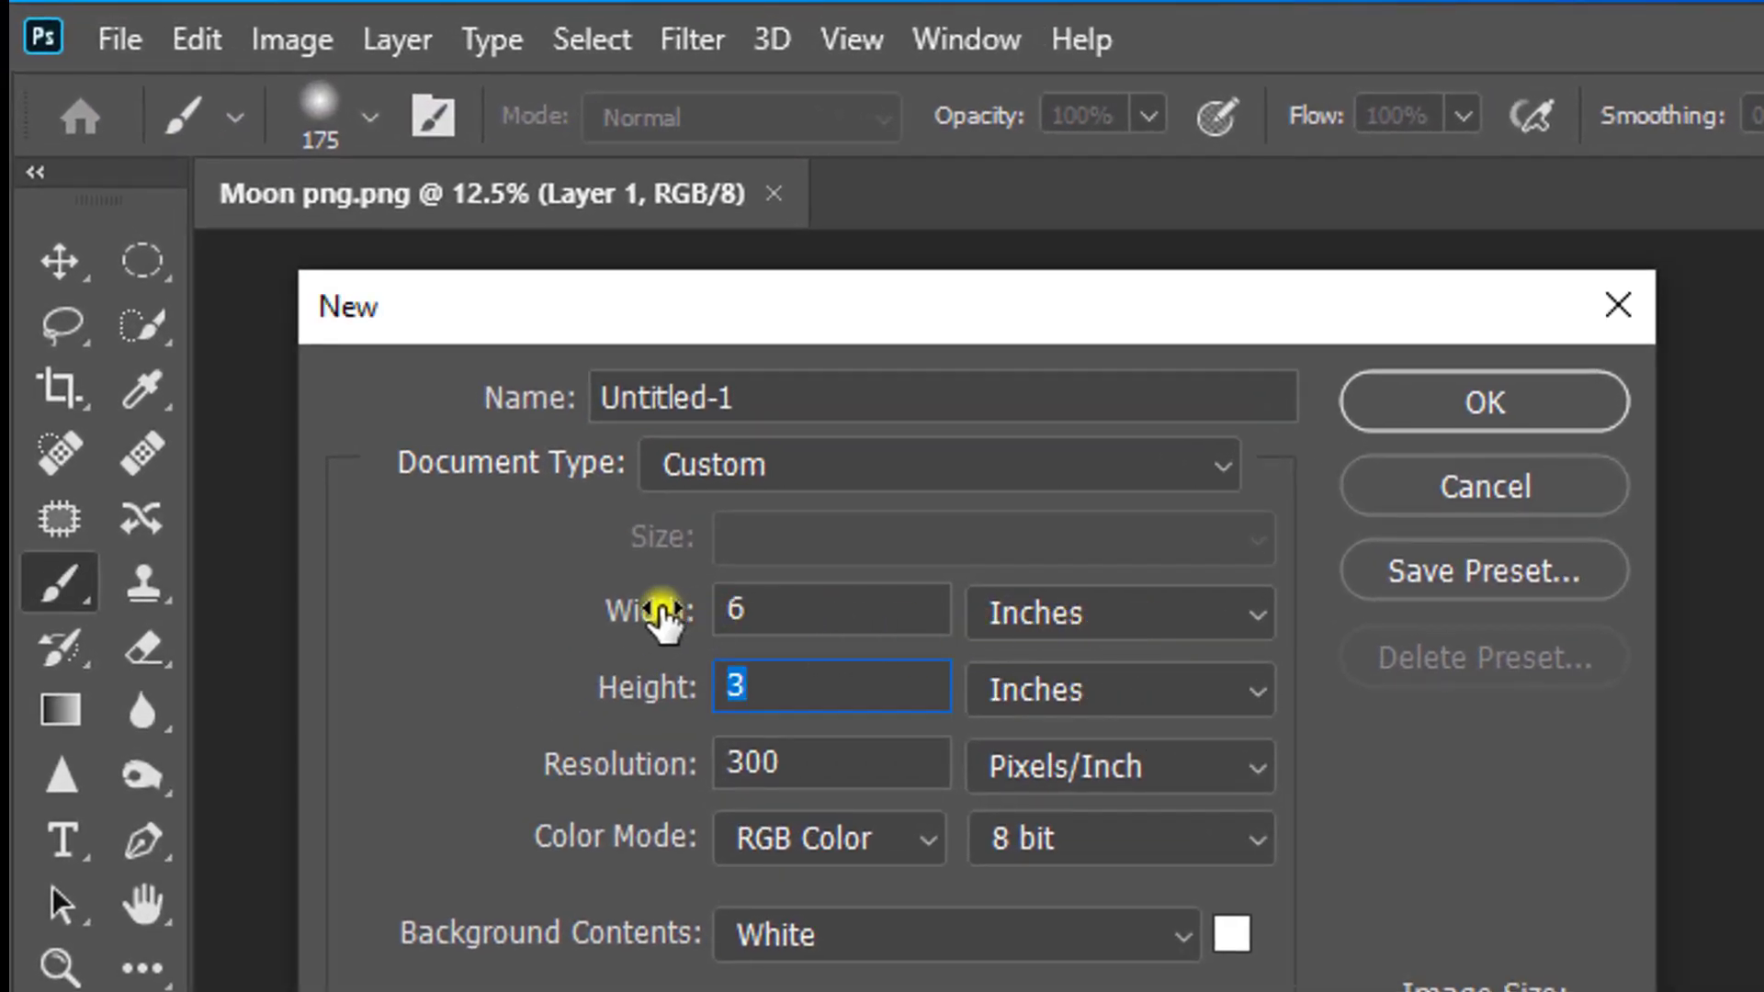
drag(777, 609, 631, 608)
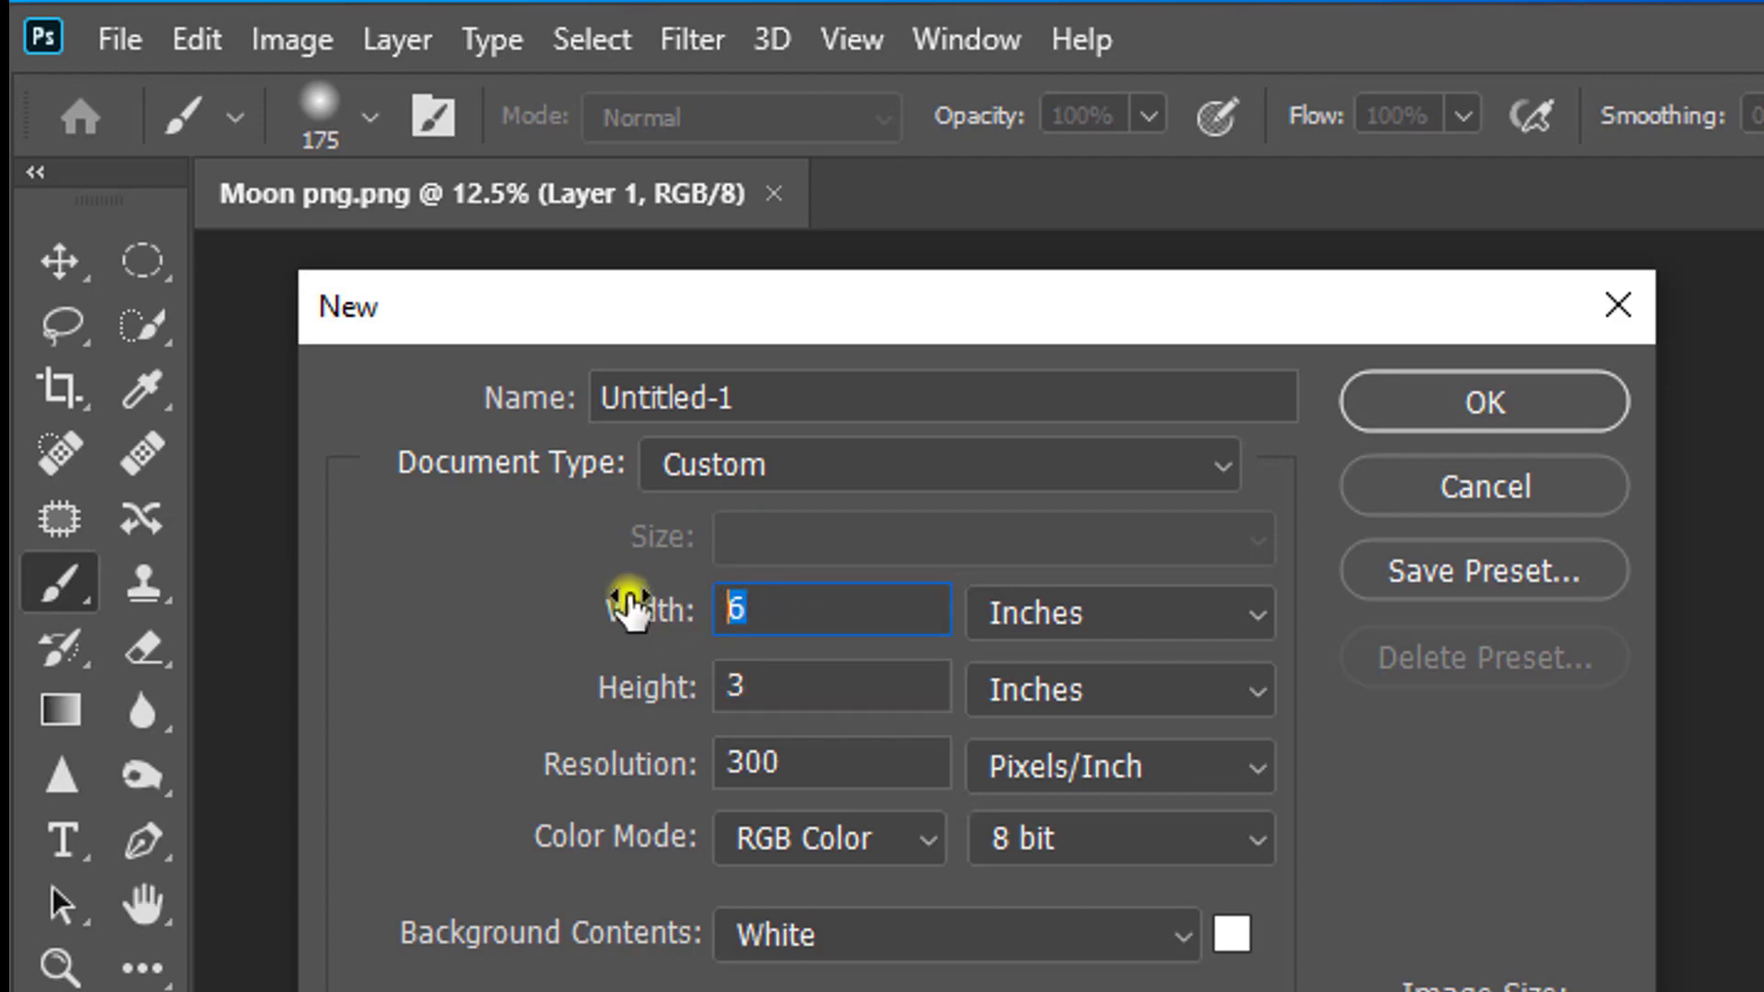
text(12)
key(Tab)
text(8)
click(1485, 401)
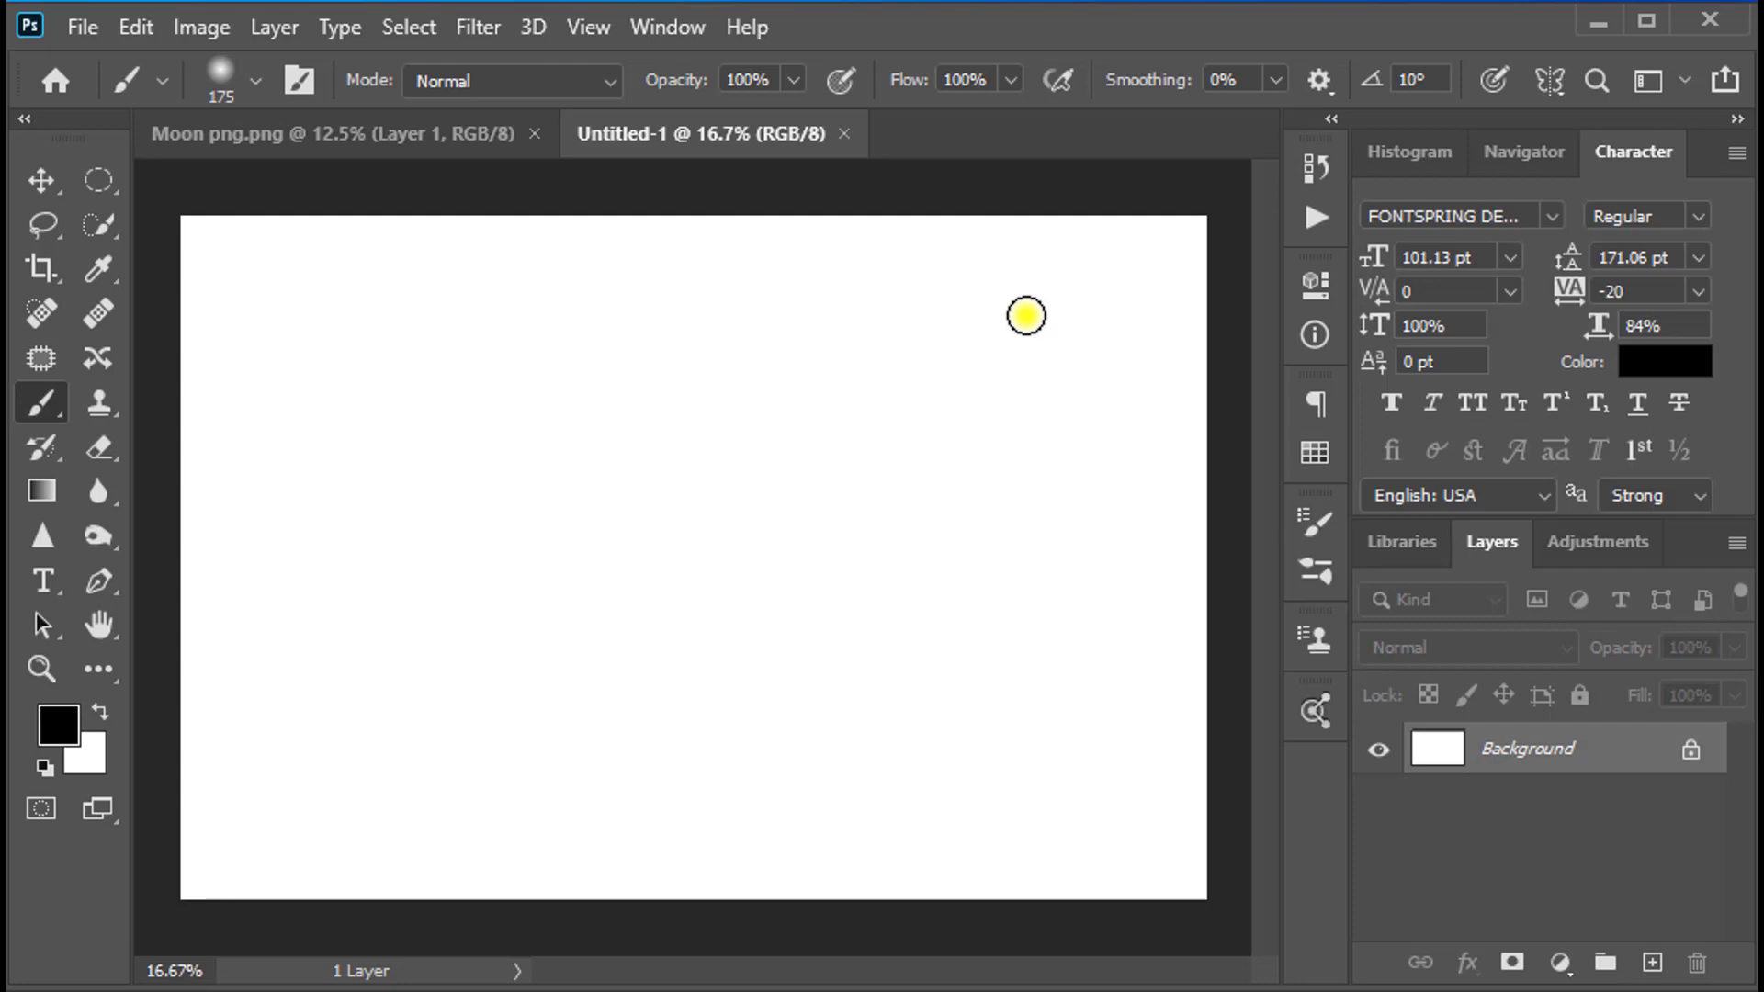
Step: Copy the crescent moon from Moon png.png into the new document and position it on the canvas
click(443, 138)
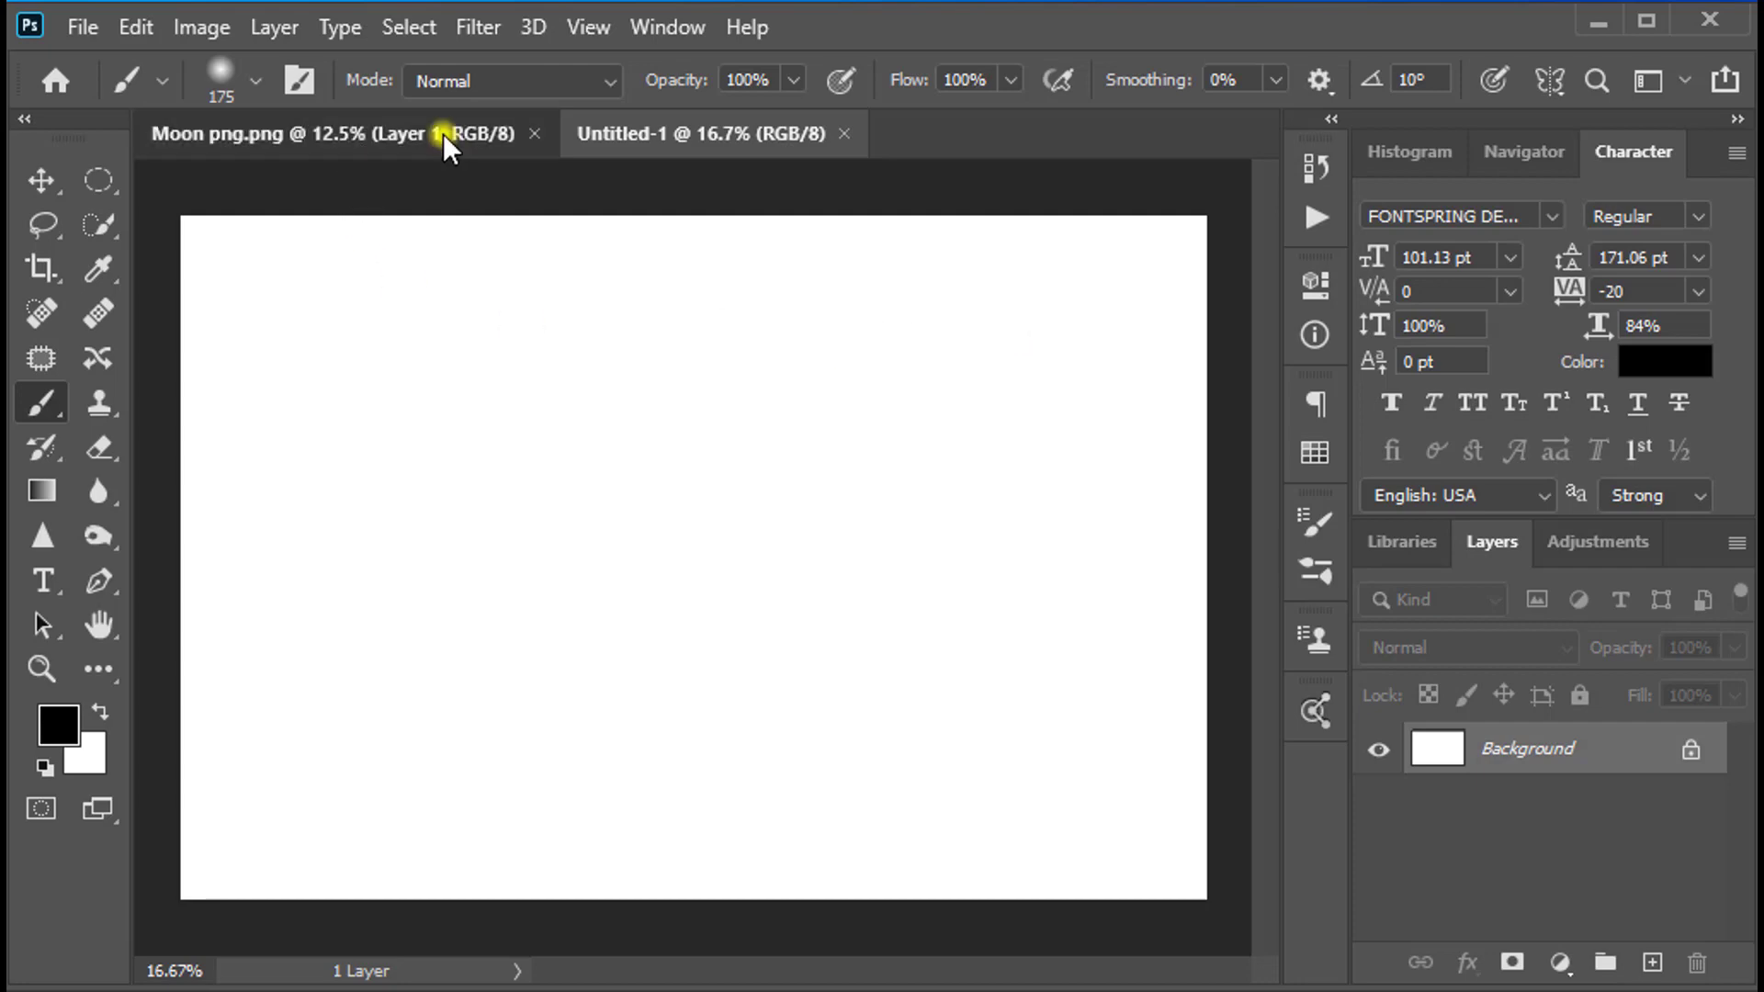
key(v)
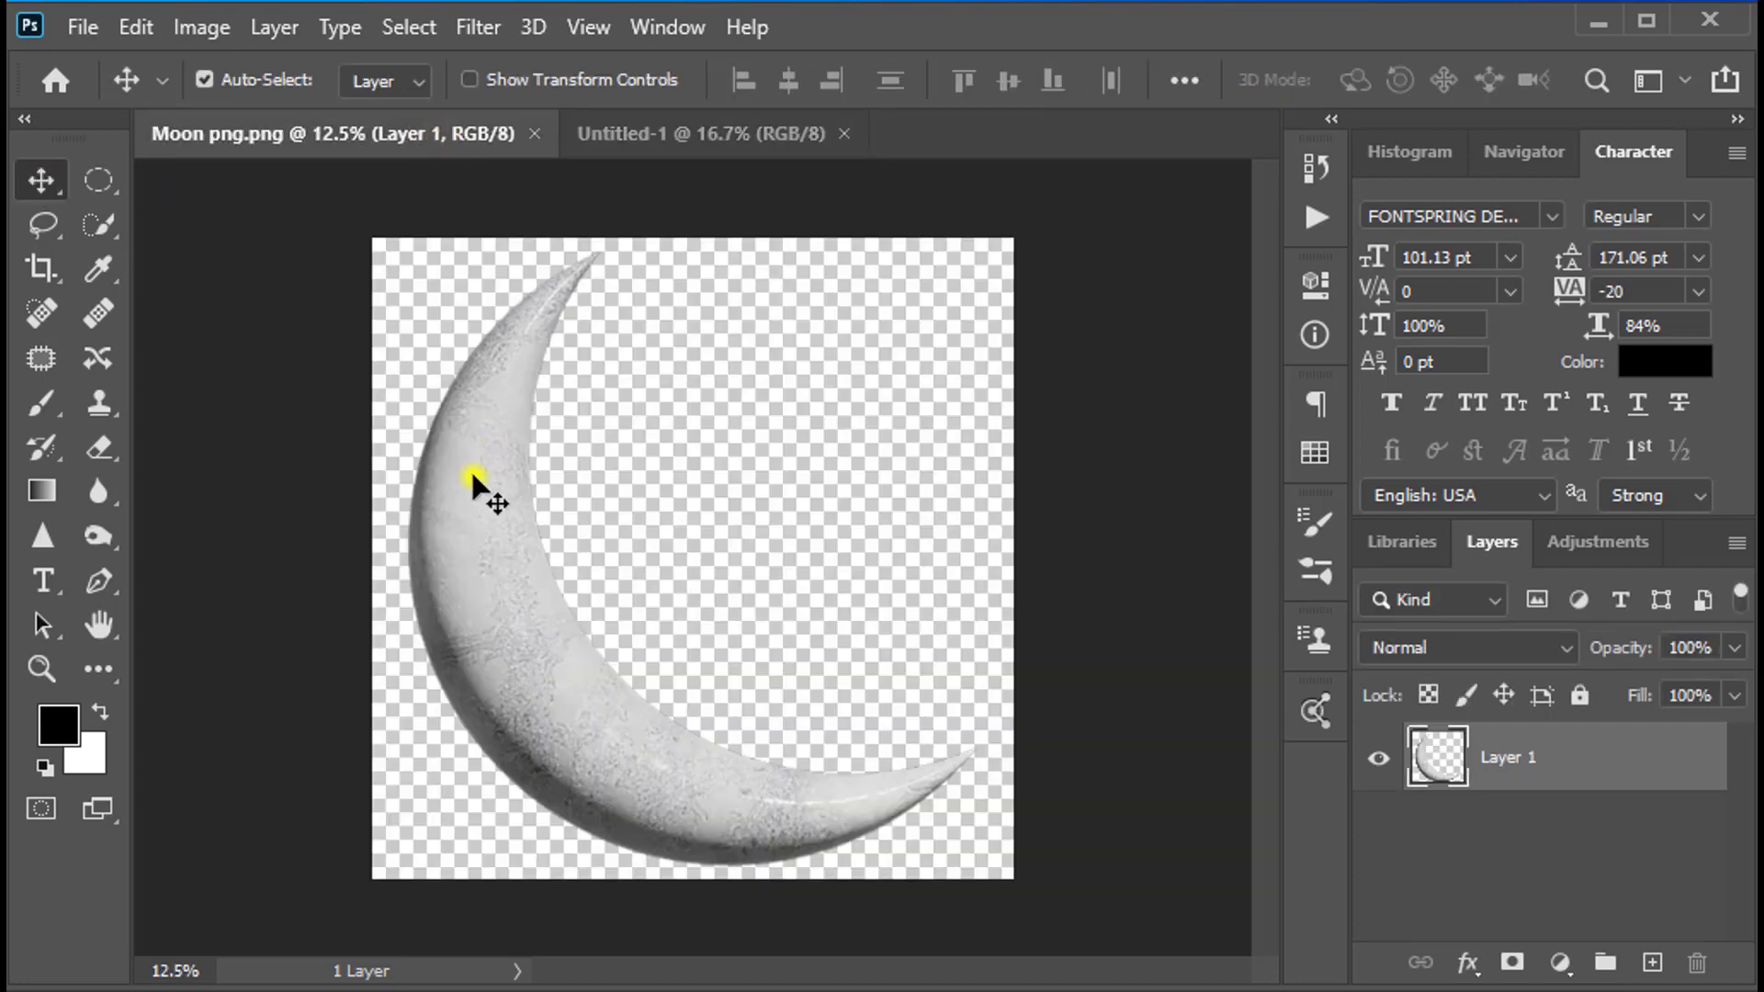
drag(474, 476, 739, 443)
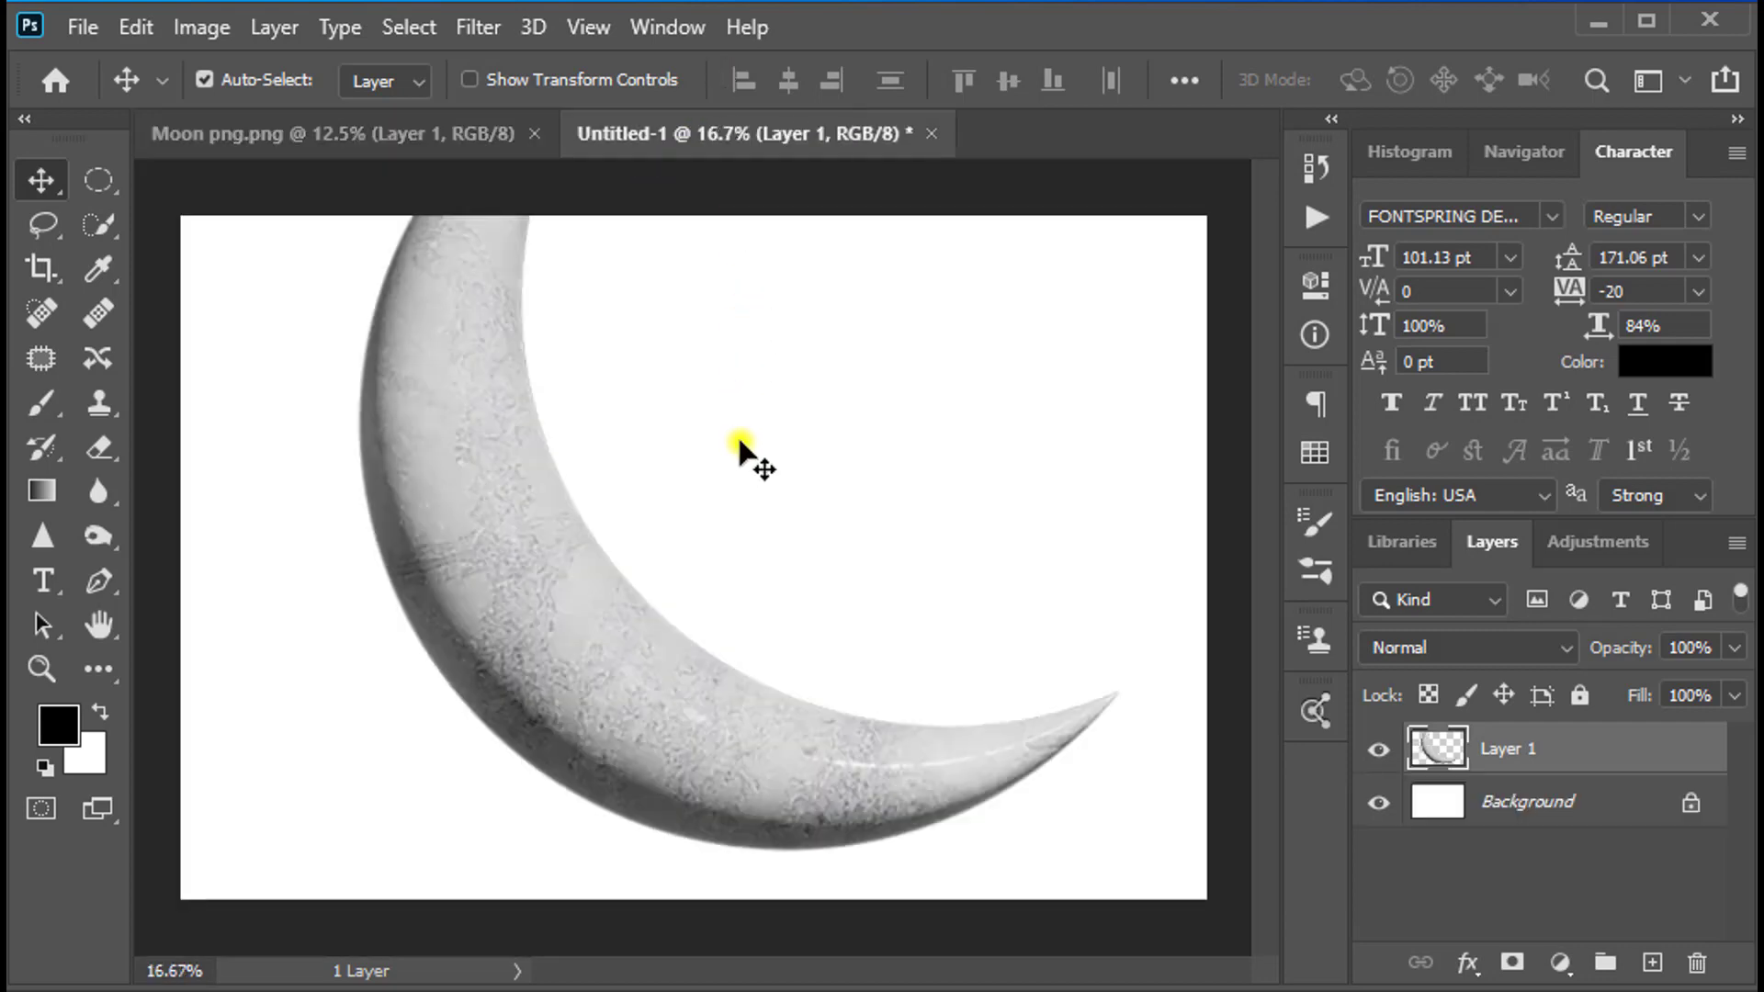
drag(558, 556, 582, 619)
Step: Scale the crescent moon down proportionally to about 76% and move it near the middle of the canvas
key(ctrl+t)
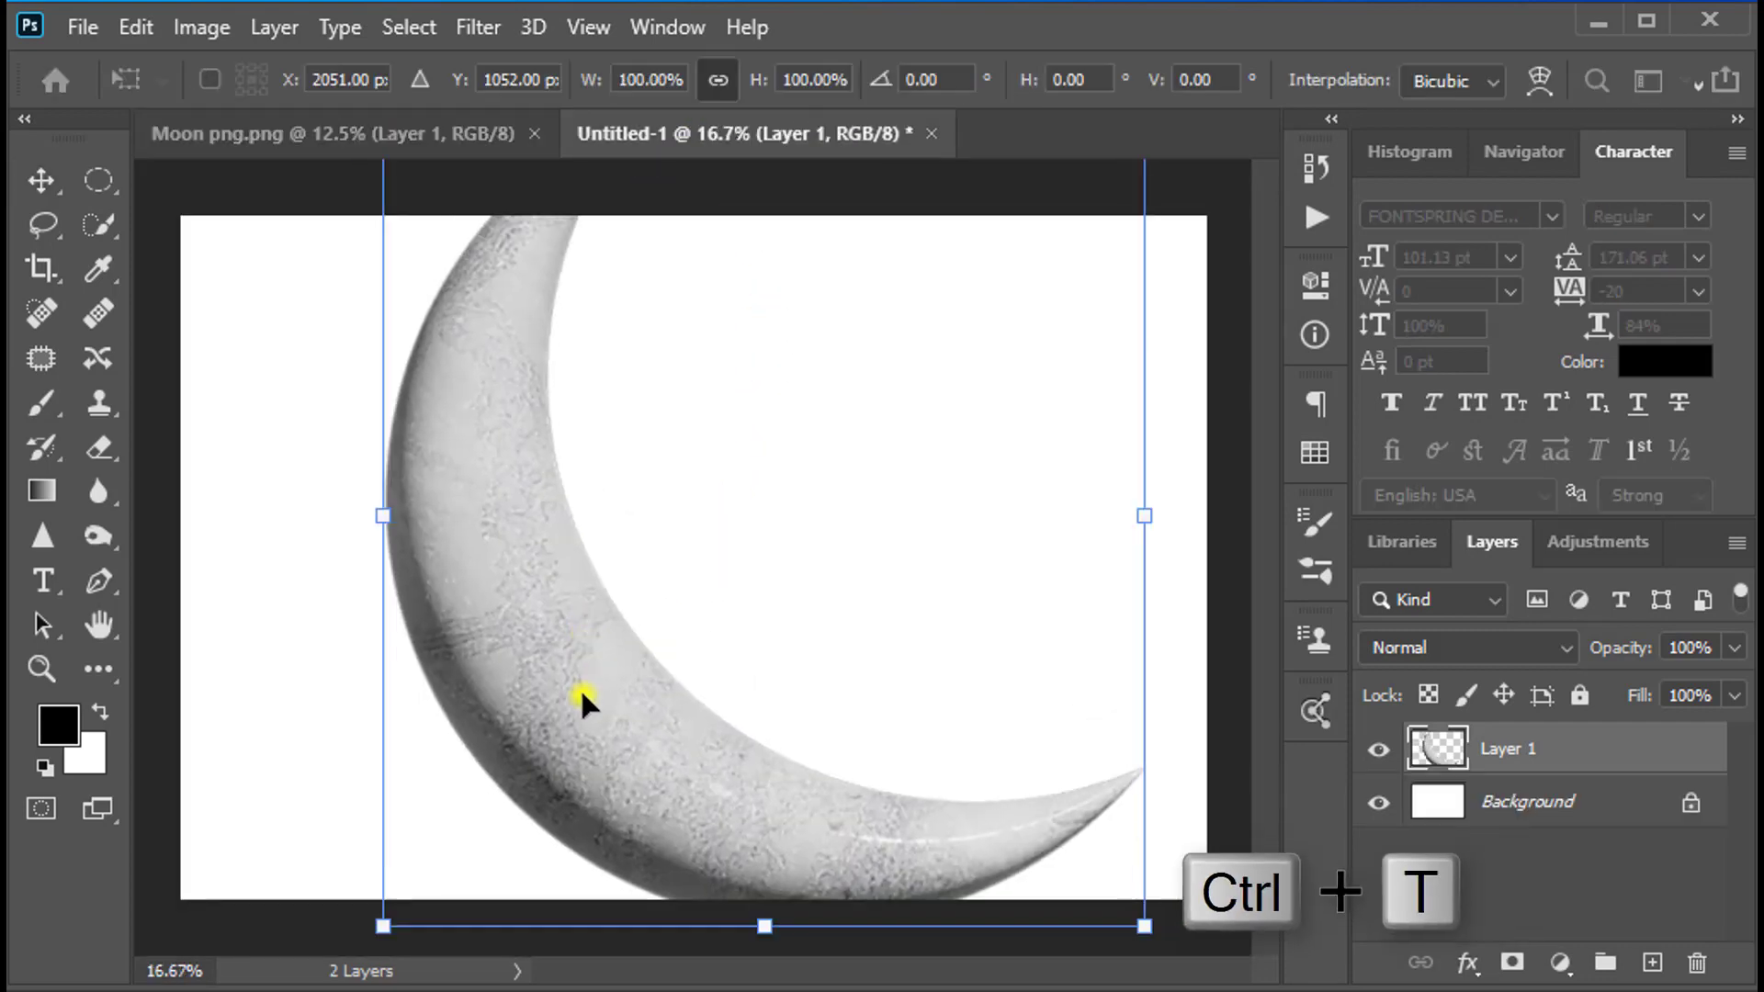
drag(384, 926, 530, 766)
drag(625, 647, 558, 750)
drag(472, 858, 509, 845)
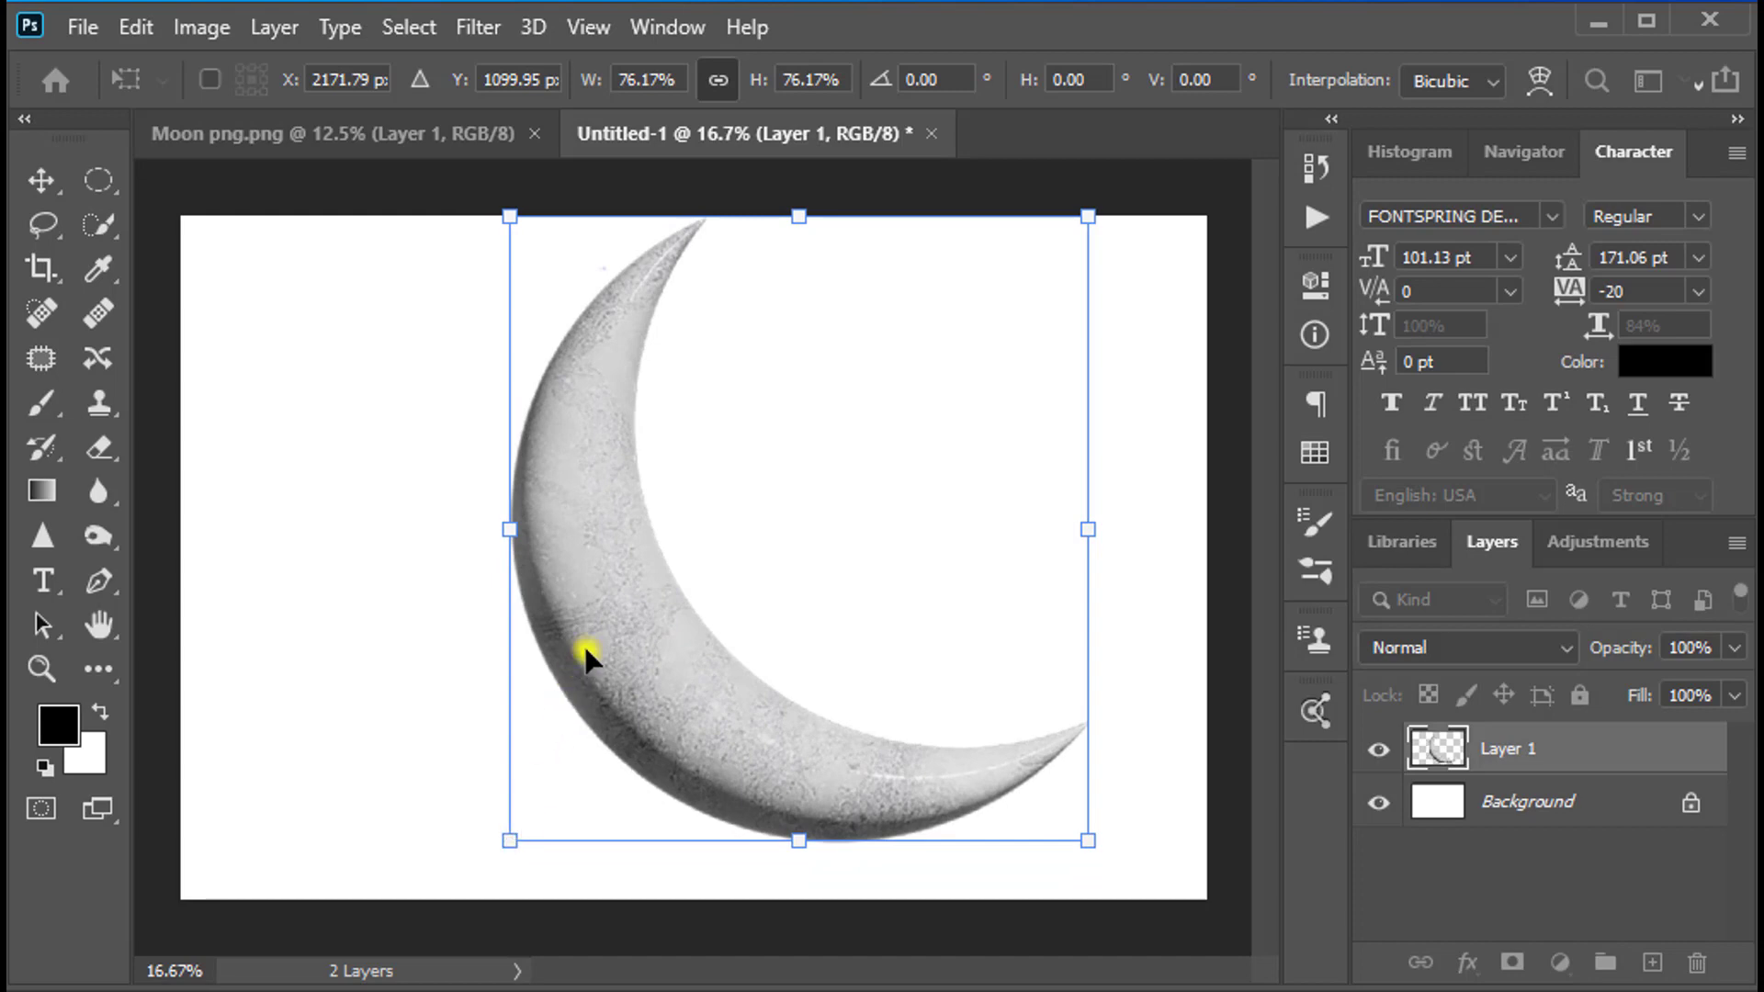
drag(614, 612, 563, 645)
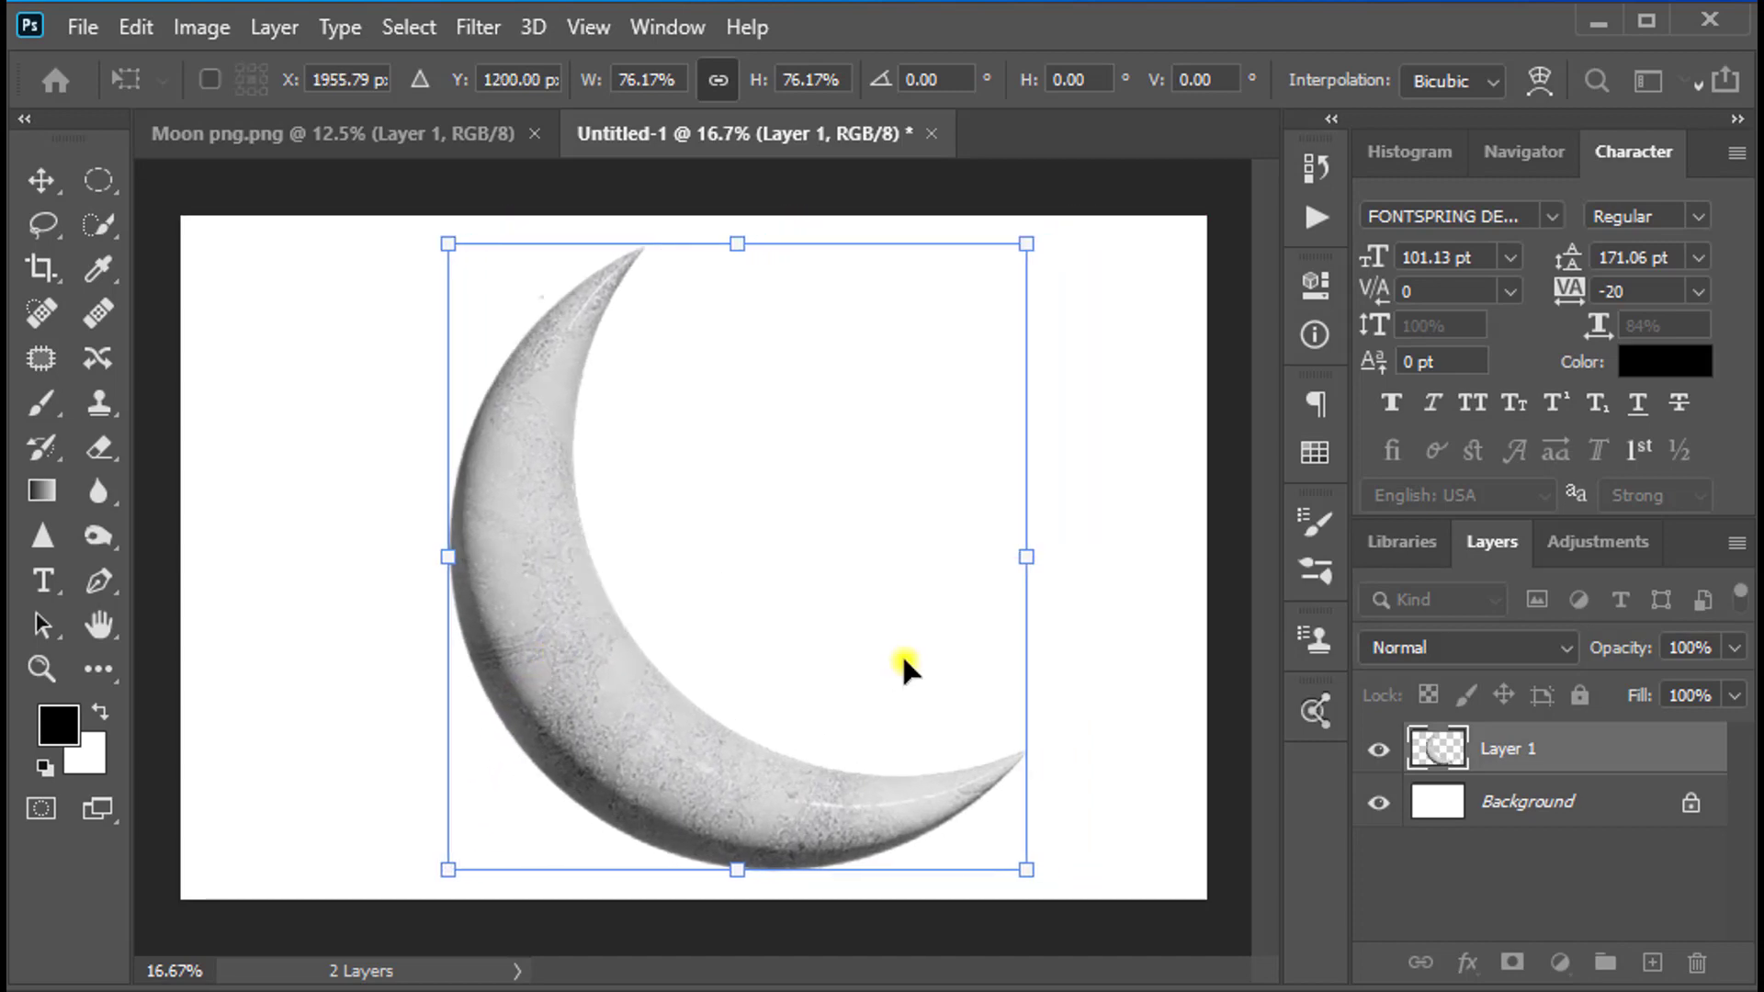
Step: Rotate the crescent moon about -27° and enlarge it to about 83%, applying the transformation
drag(1063, 858, 1163, 676)
drag(322, 398, 262, 365)
drag(1138, 702, 1128, 687)
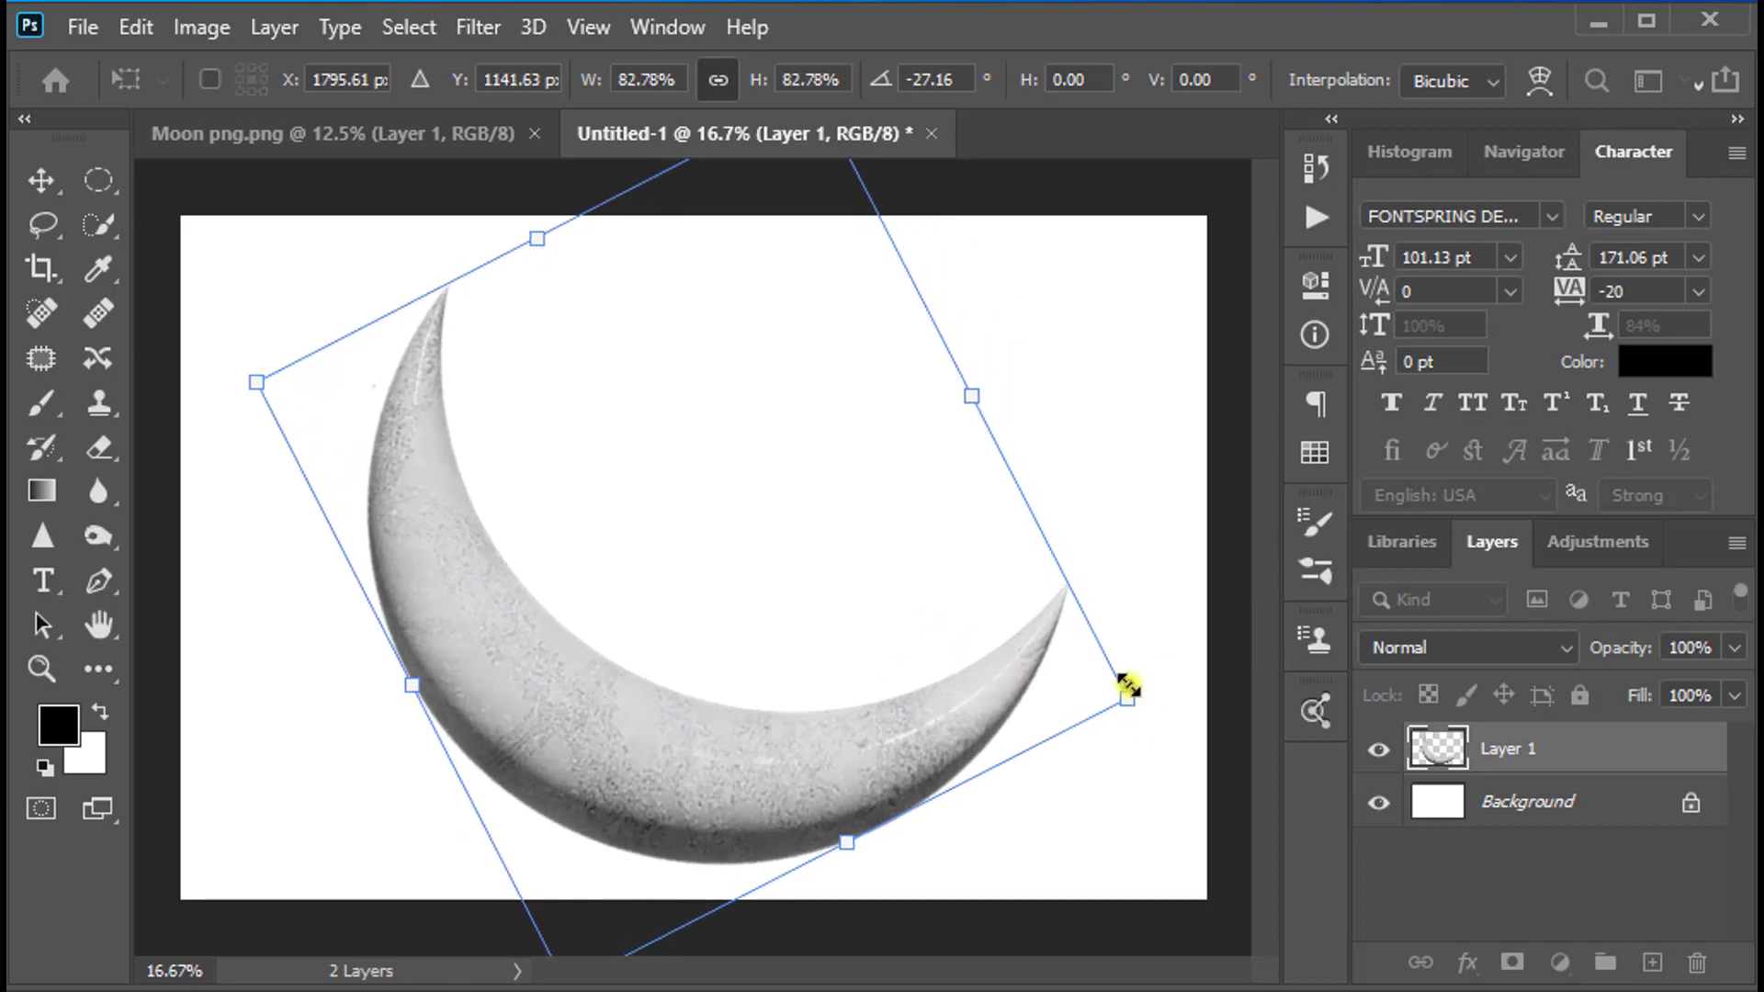
key(Return)
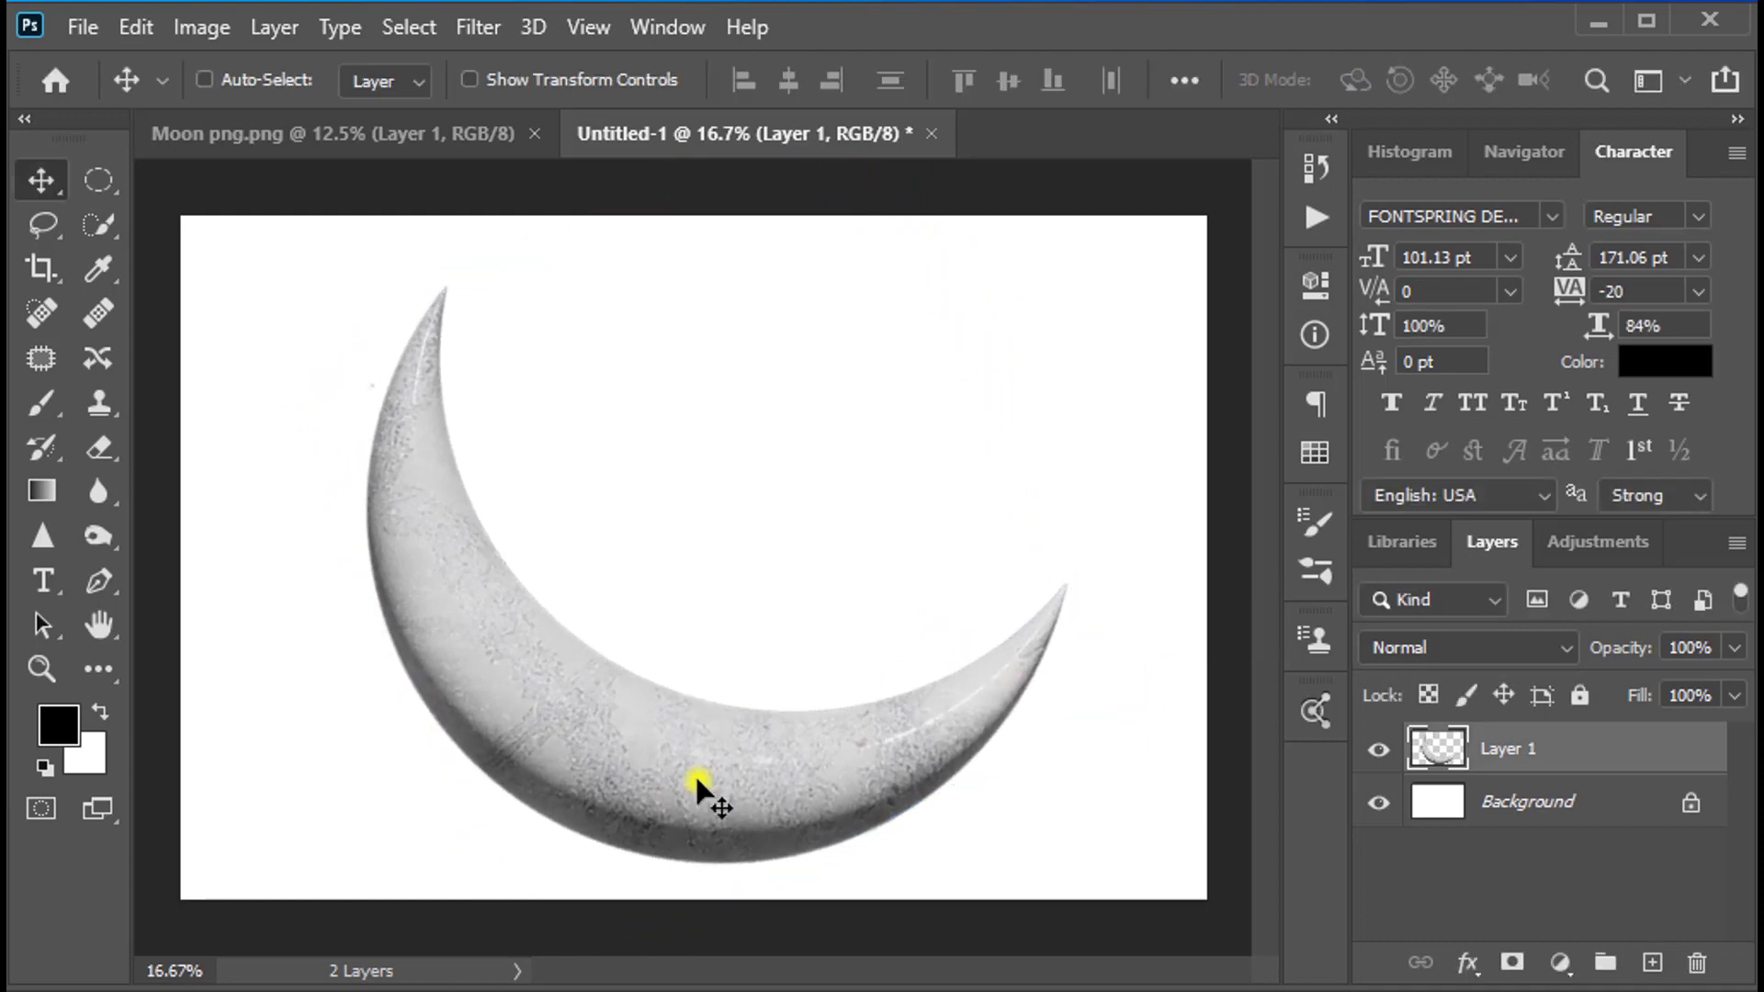
Step: Add the black text "EID MOBAROK" across the crescent moon
key(ctrl+plus)
scroll(976, 643, down, 3)
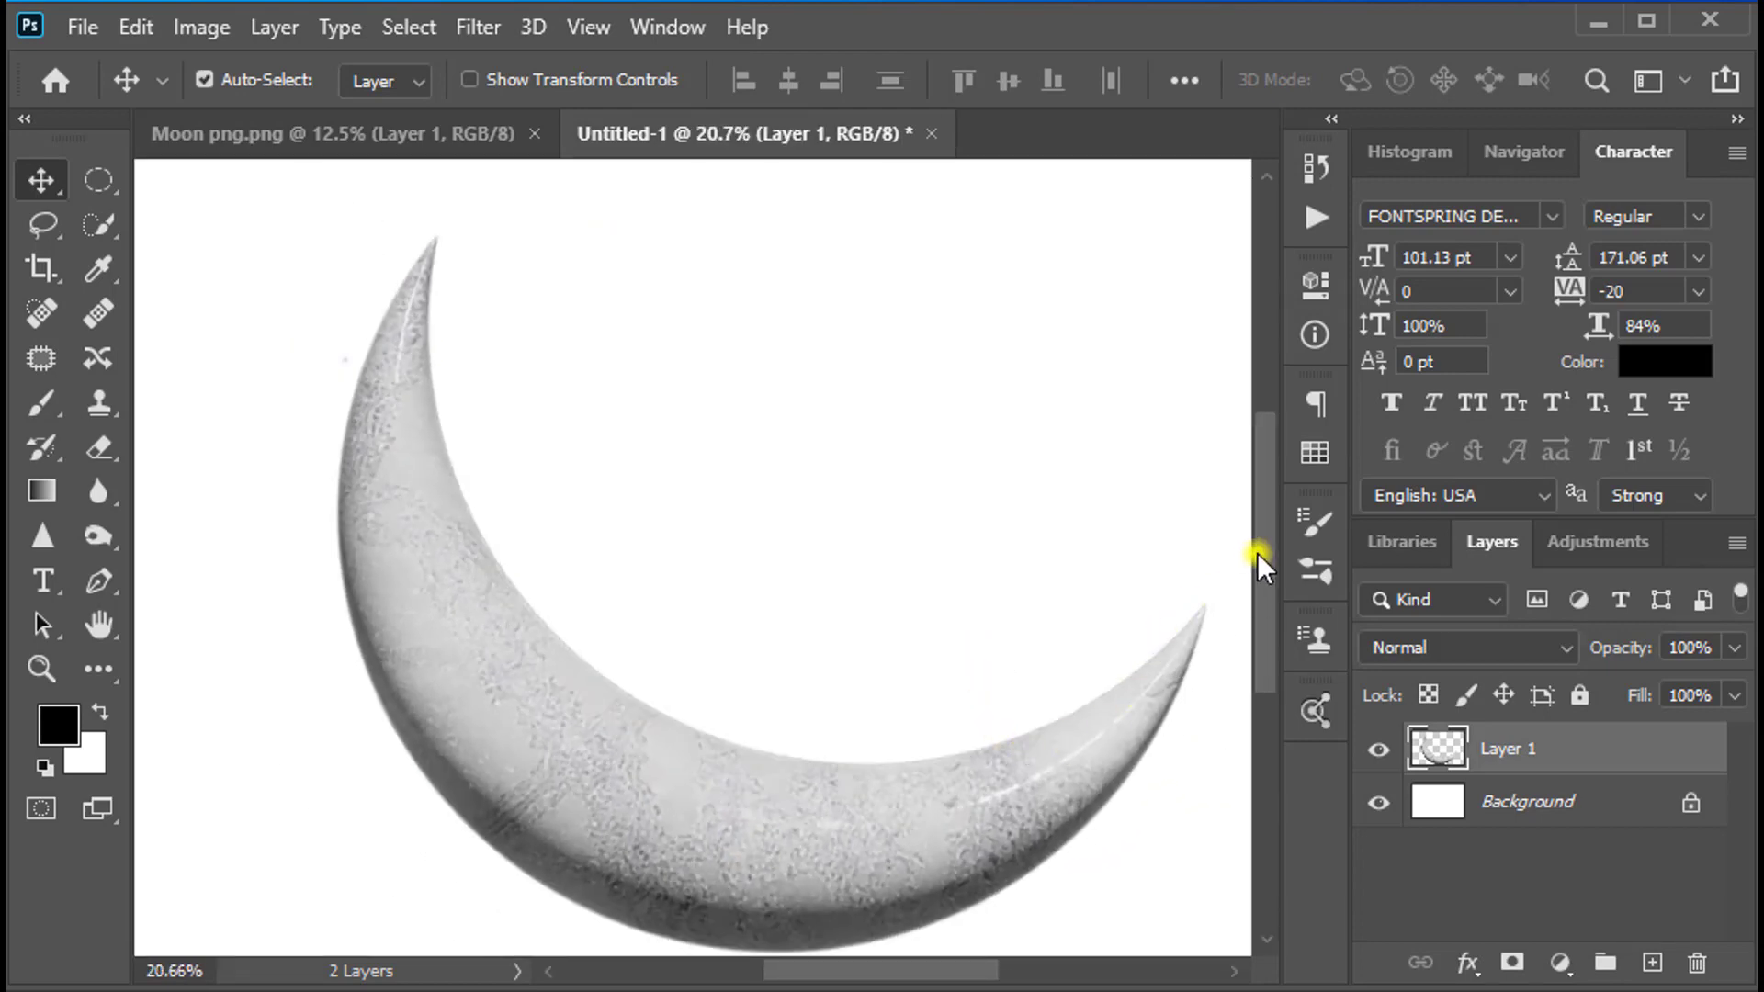
drag(1257, 553, 1263, 570)
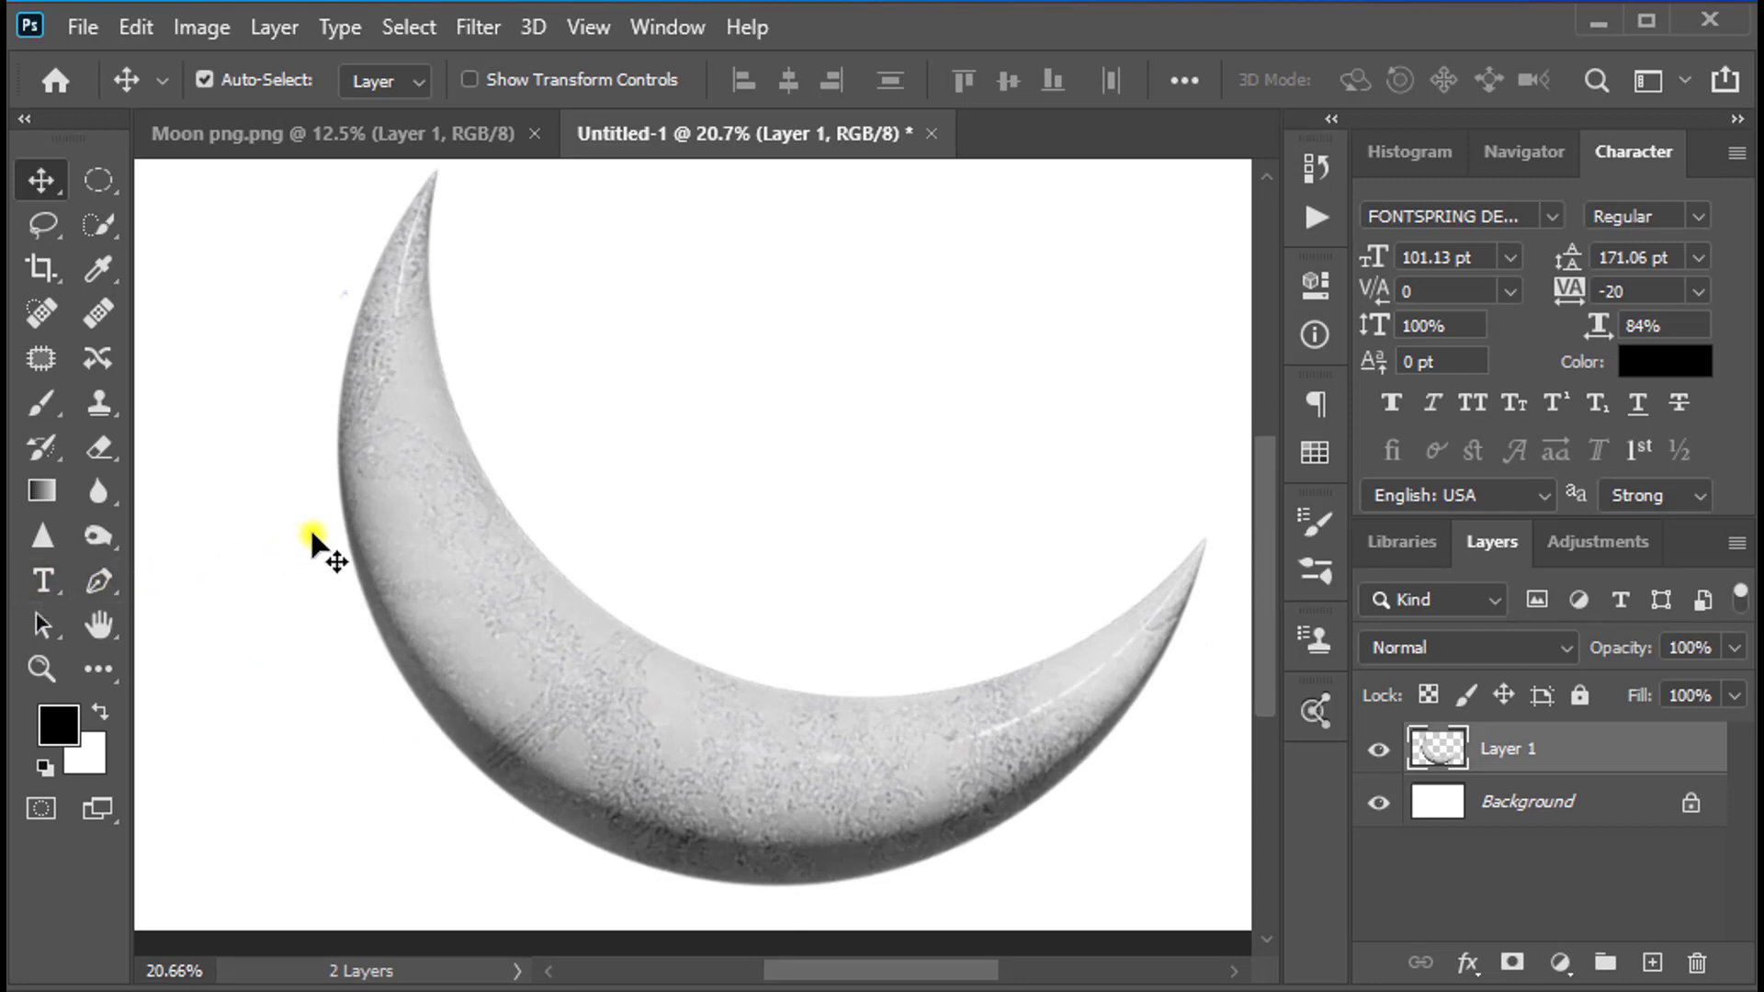
click(37, 577)
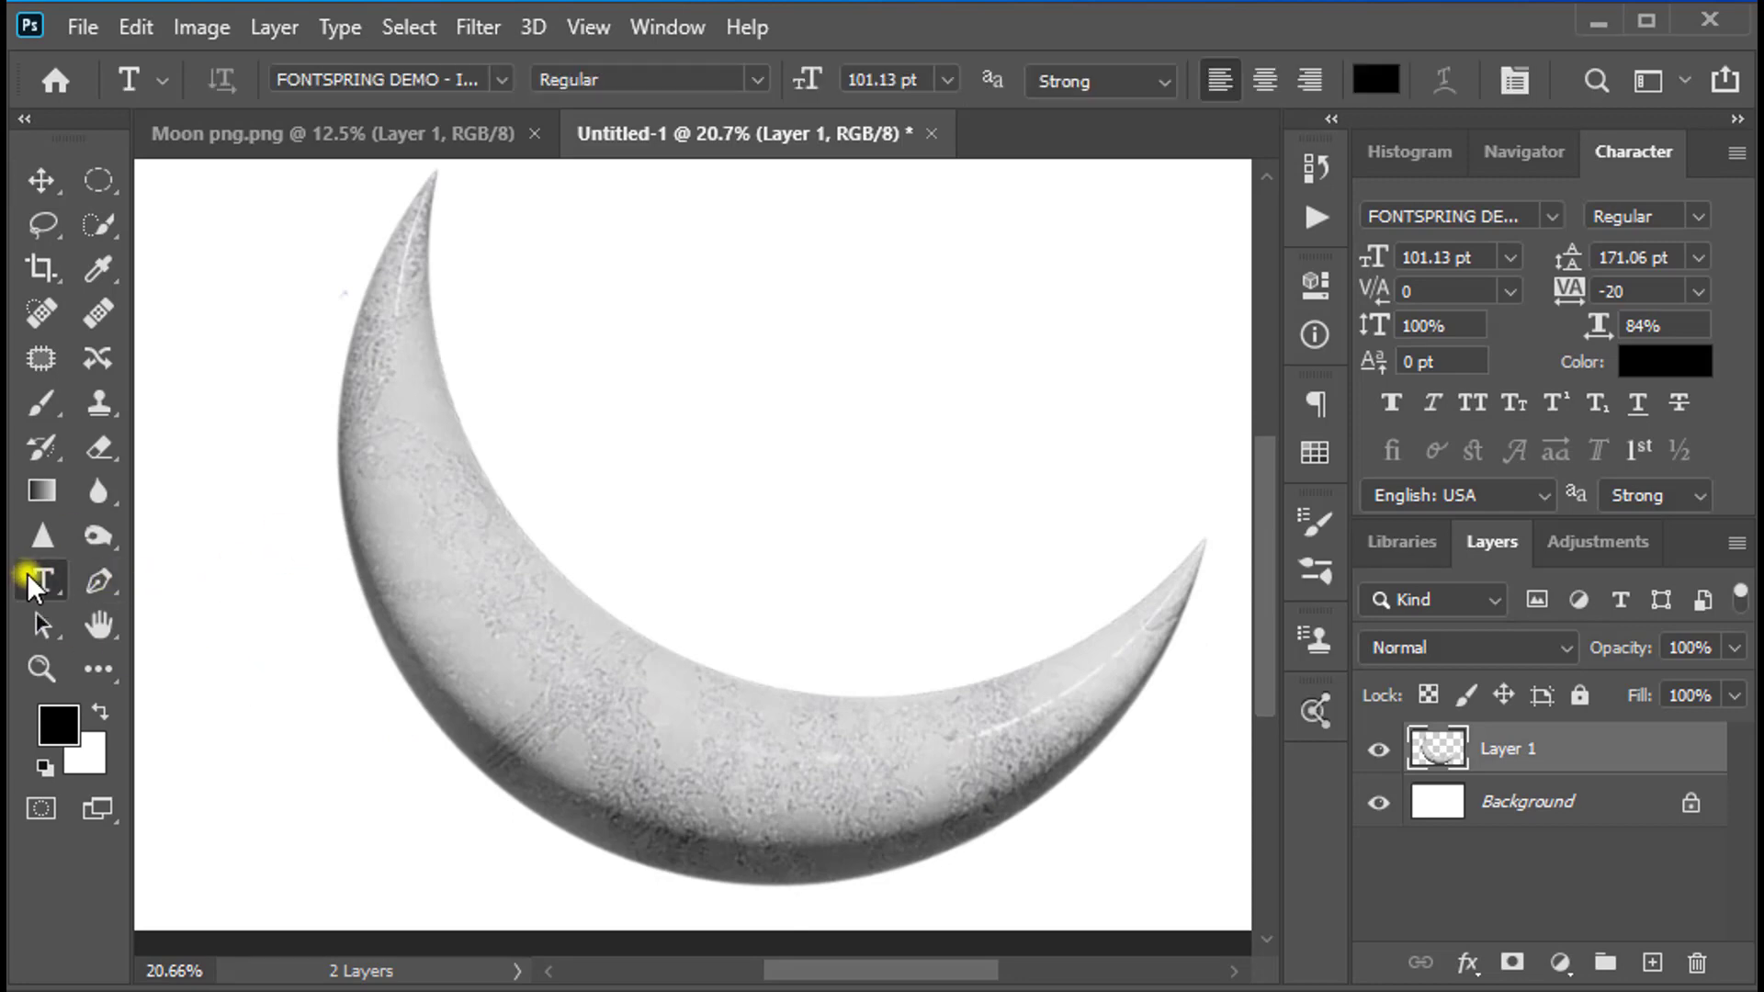
click(389, 586)
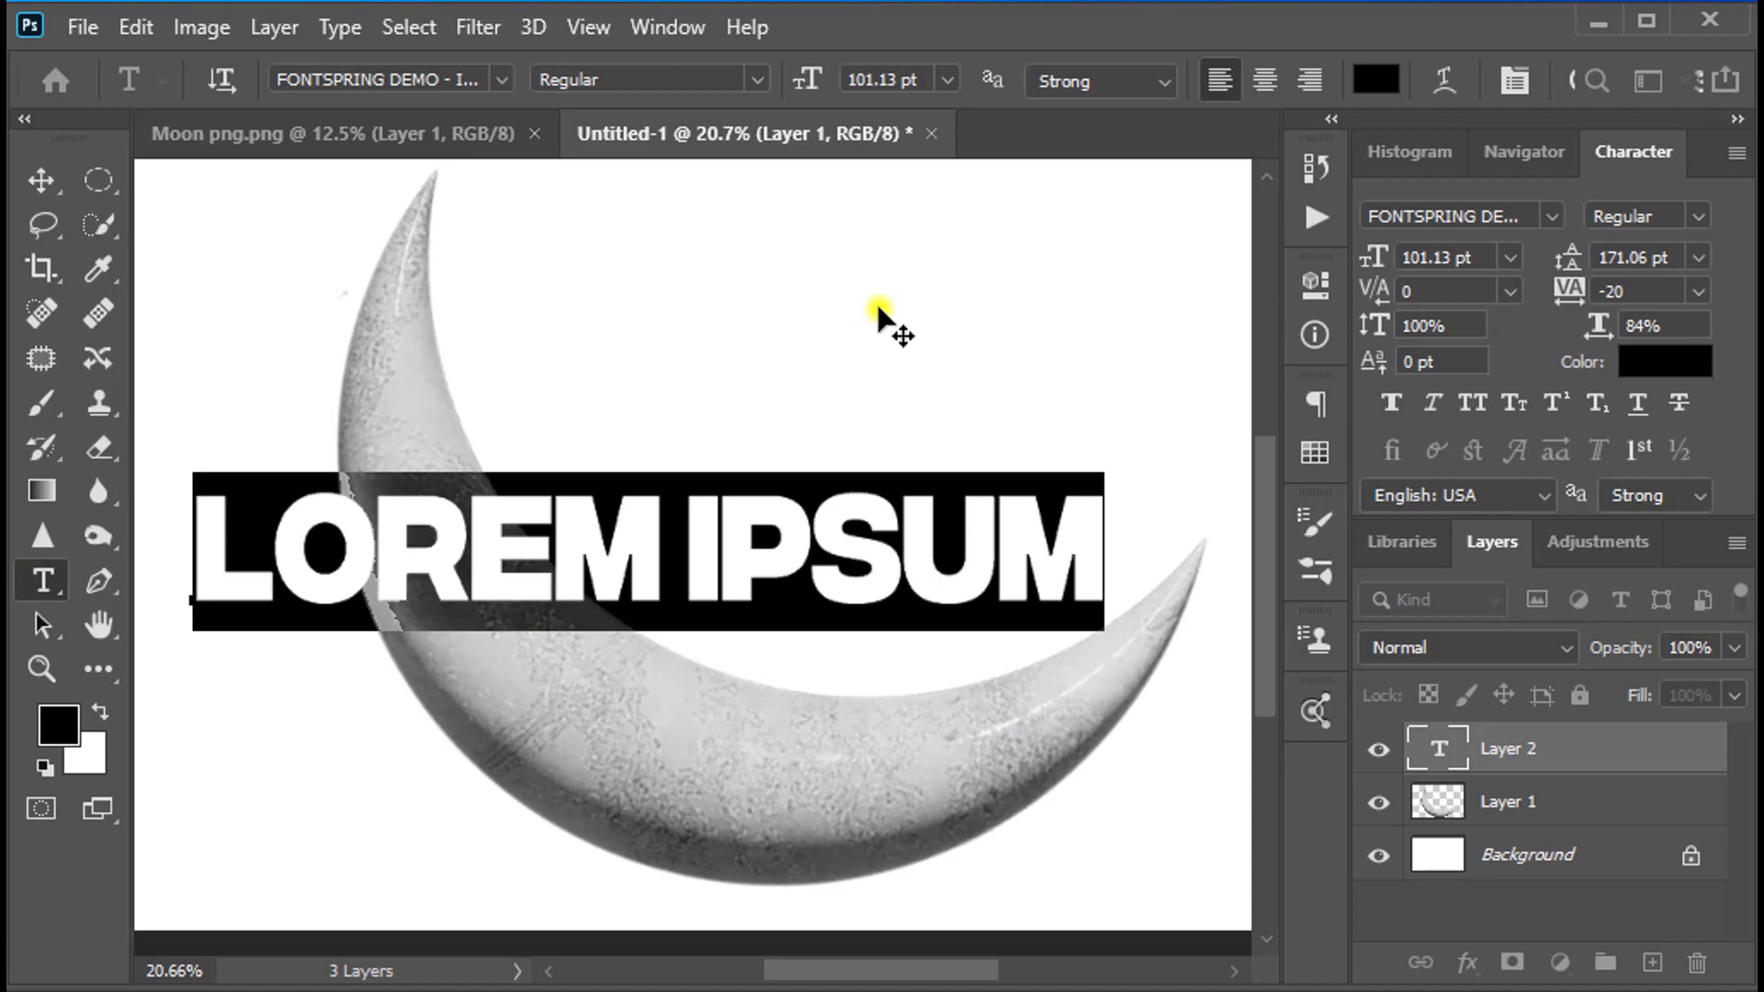
text(EID MO)
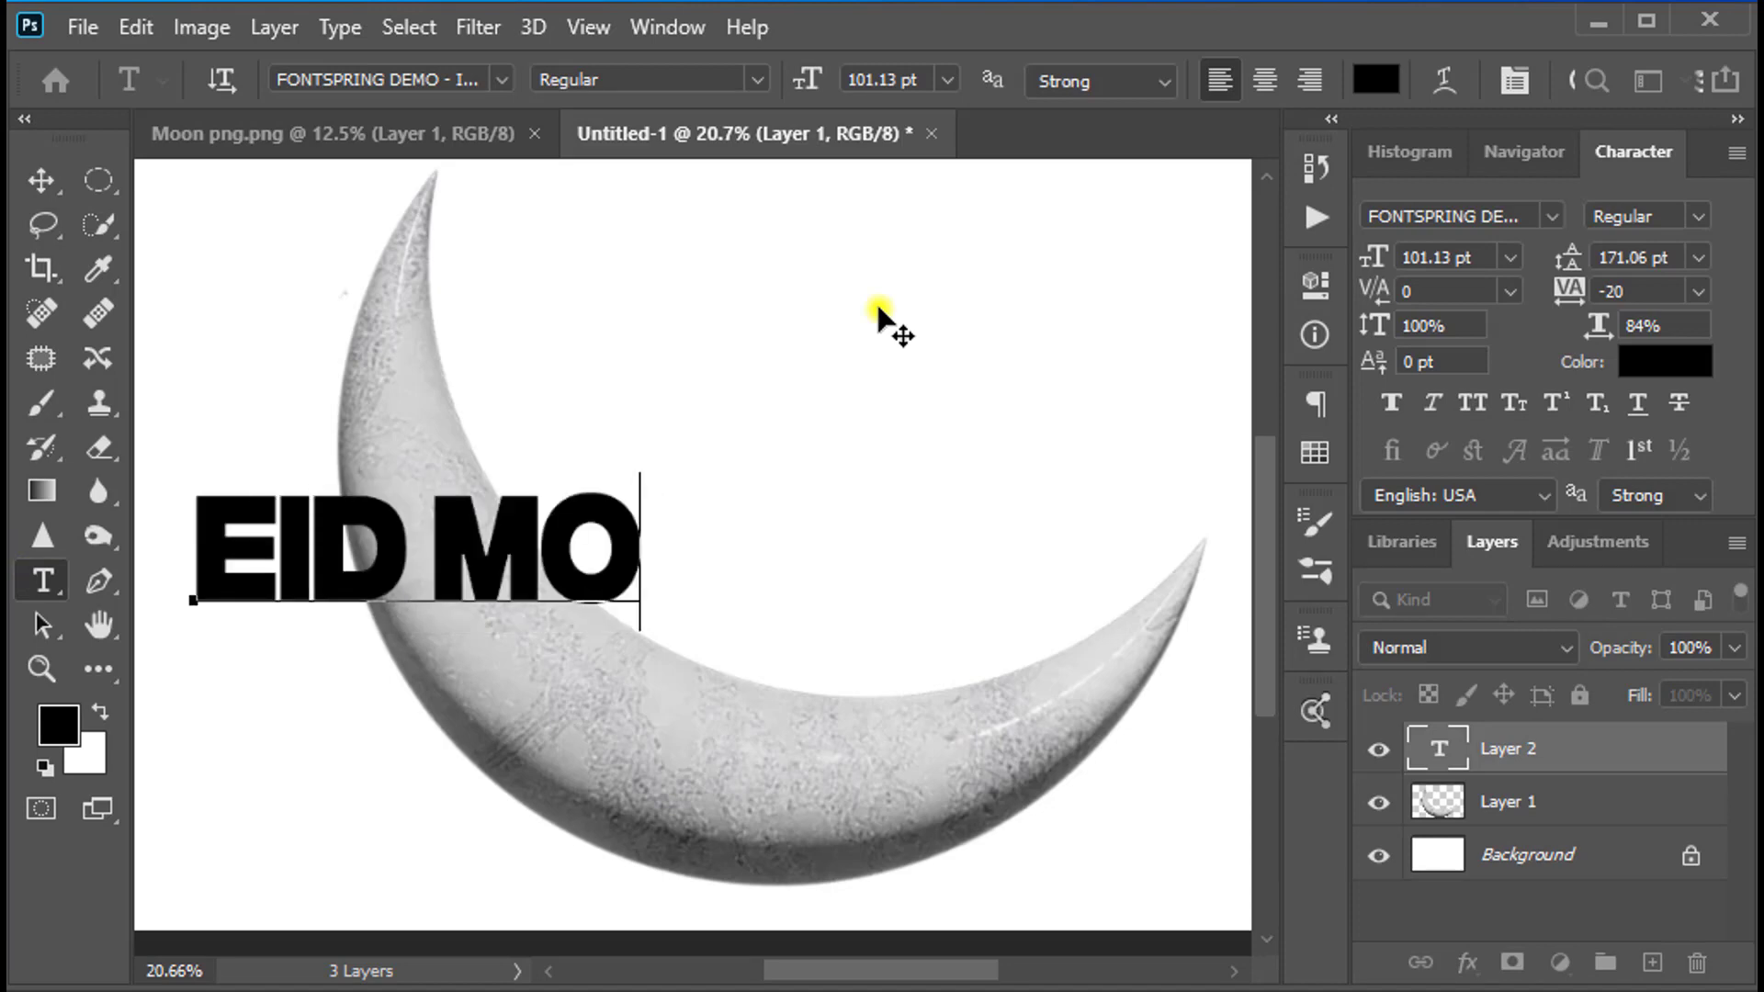
text(BAROK)
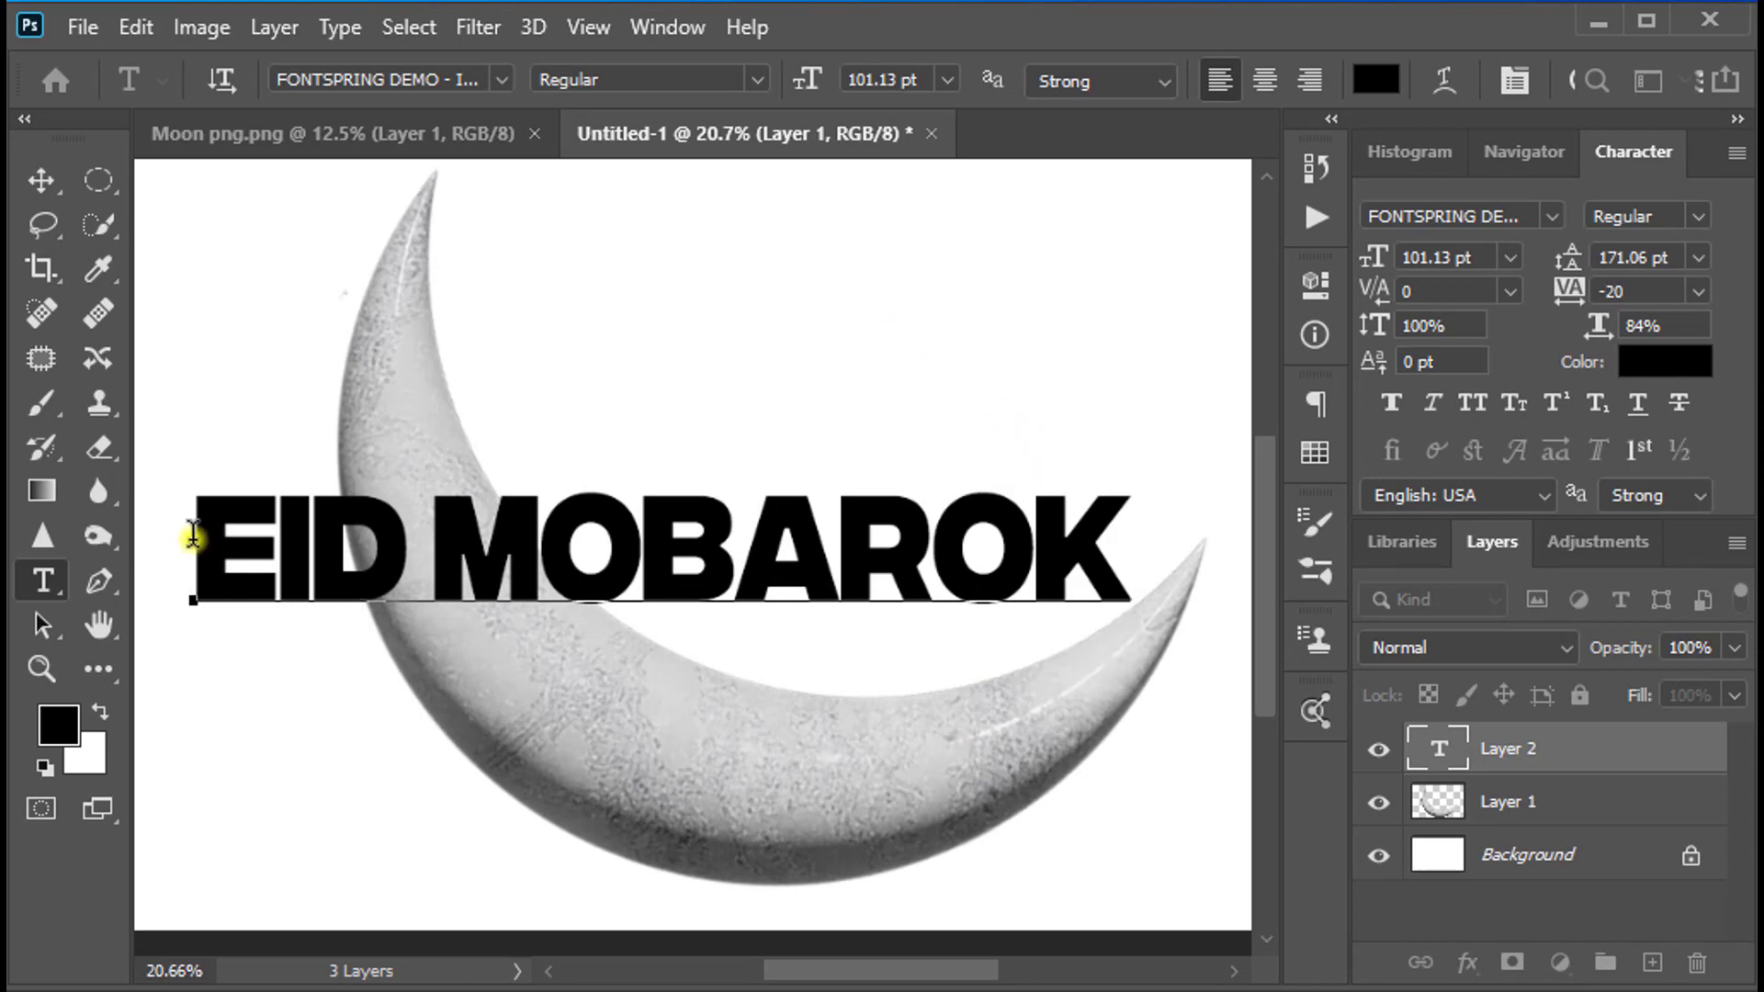
Step: Reduce the font size of the whole "EID MOBAROK" text to 87.13 pt and commit the text
drag(193, 536, 1142, 575)
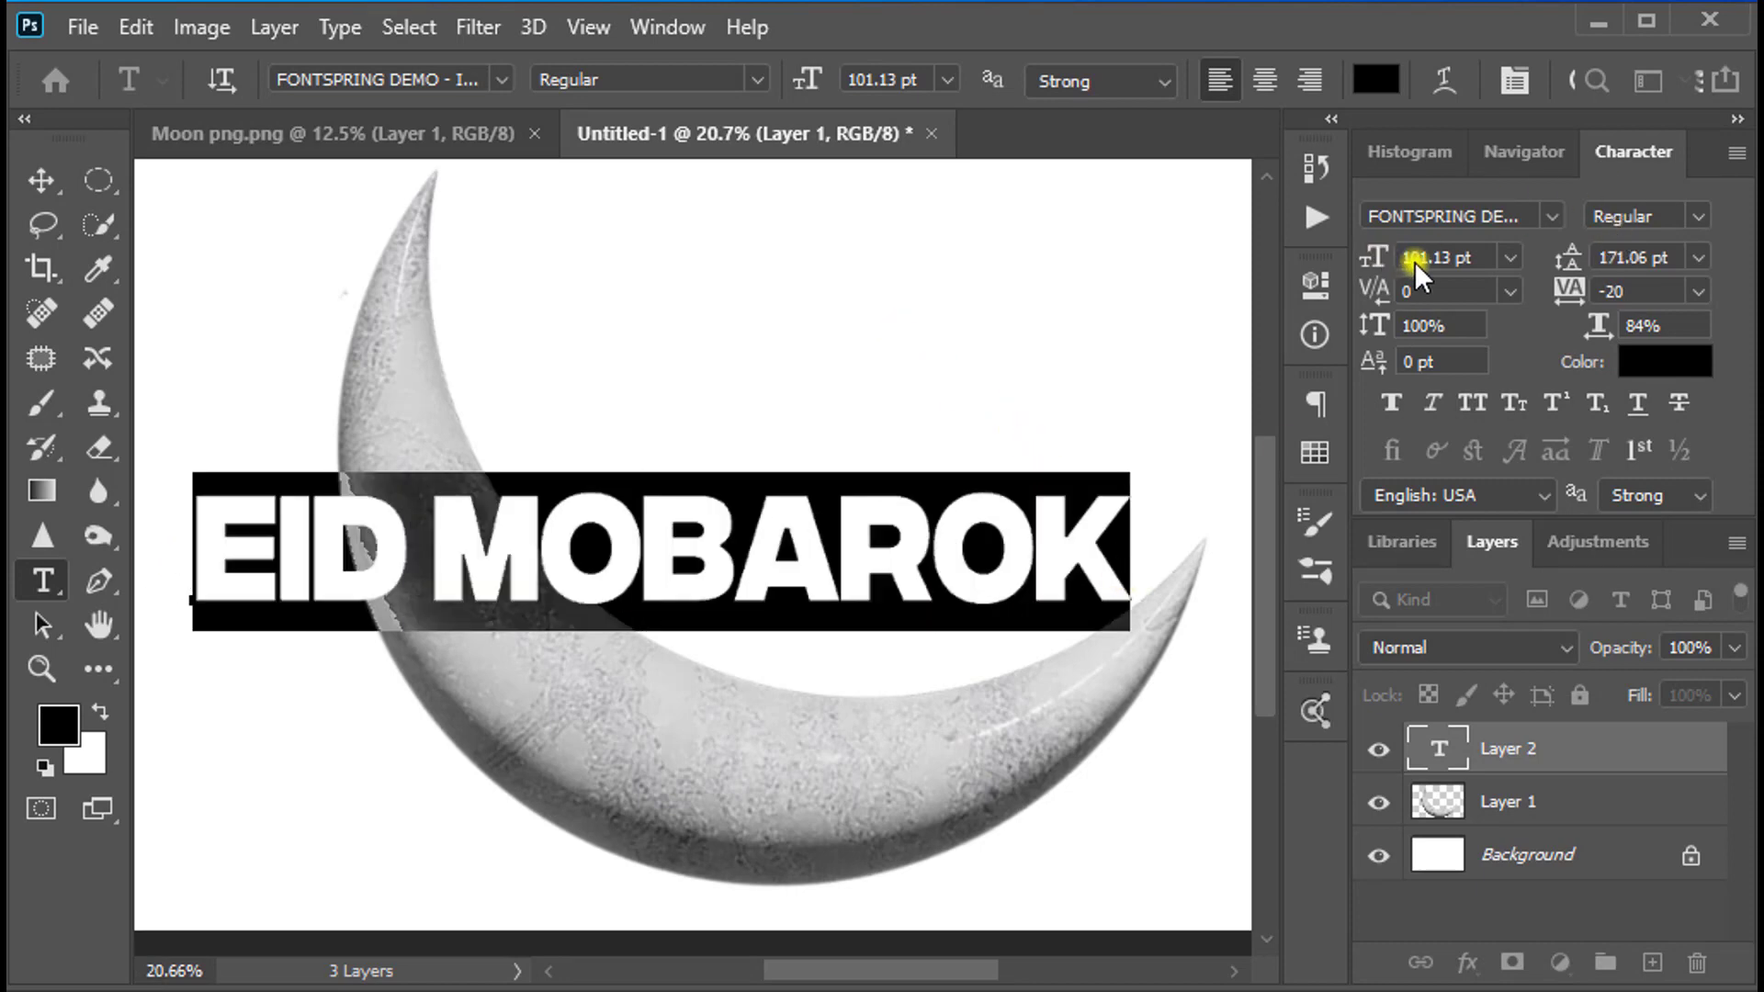
drag(1381, 261, 1358, 264)
click(919, 576)
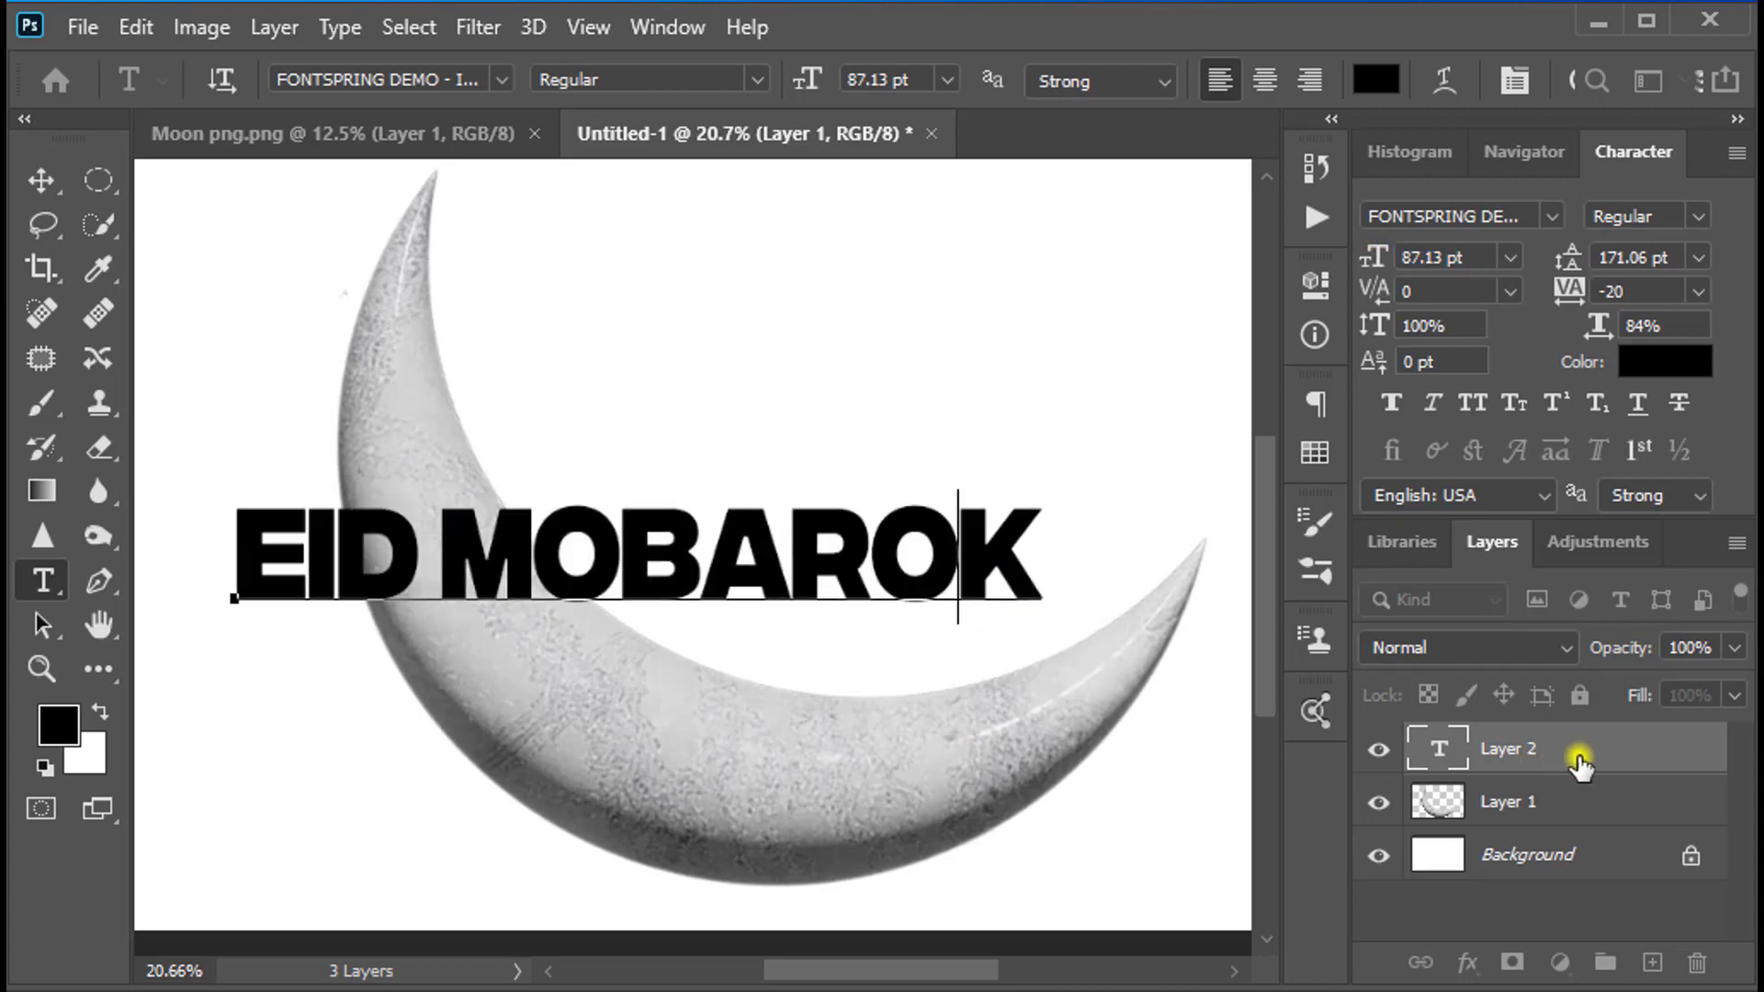
click(1584, 752)
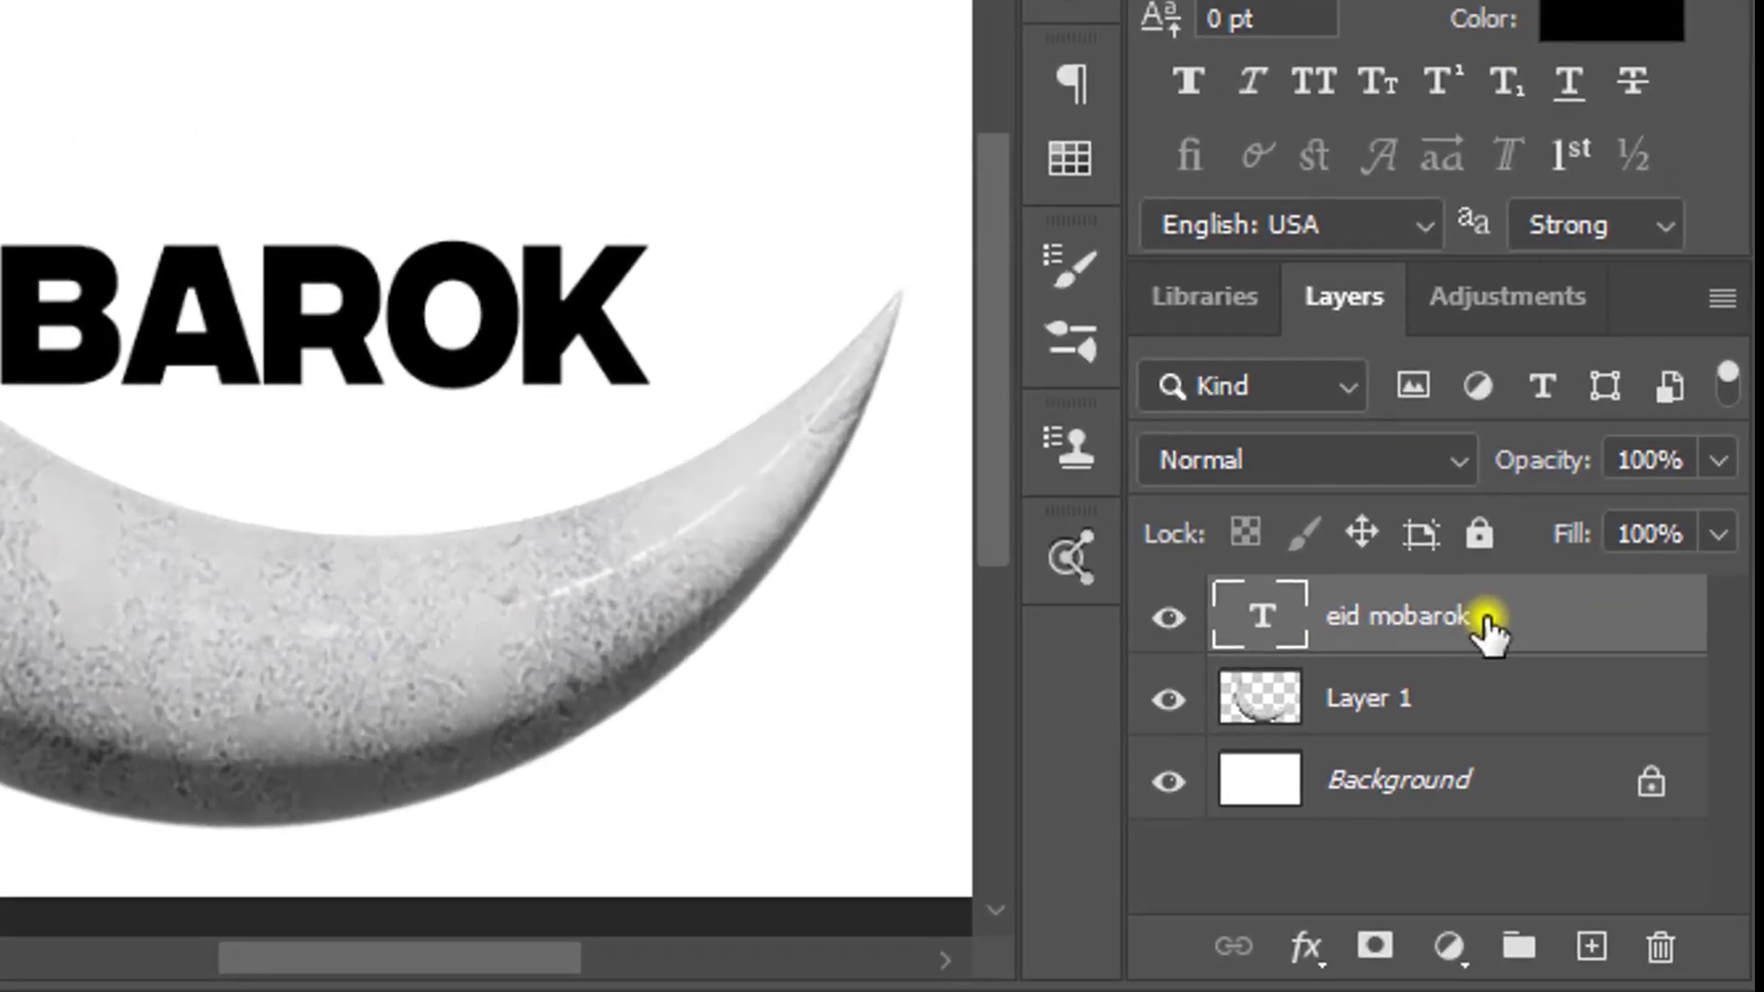
Step: Rasterize the "eid mobarok" text layer and move the text over the crescent's inner curve
right_click(1489, 629)
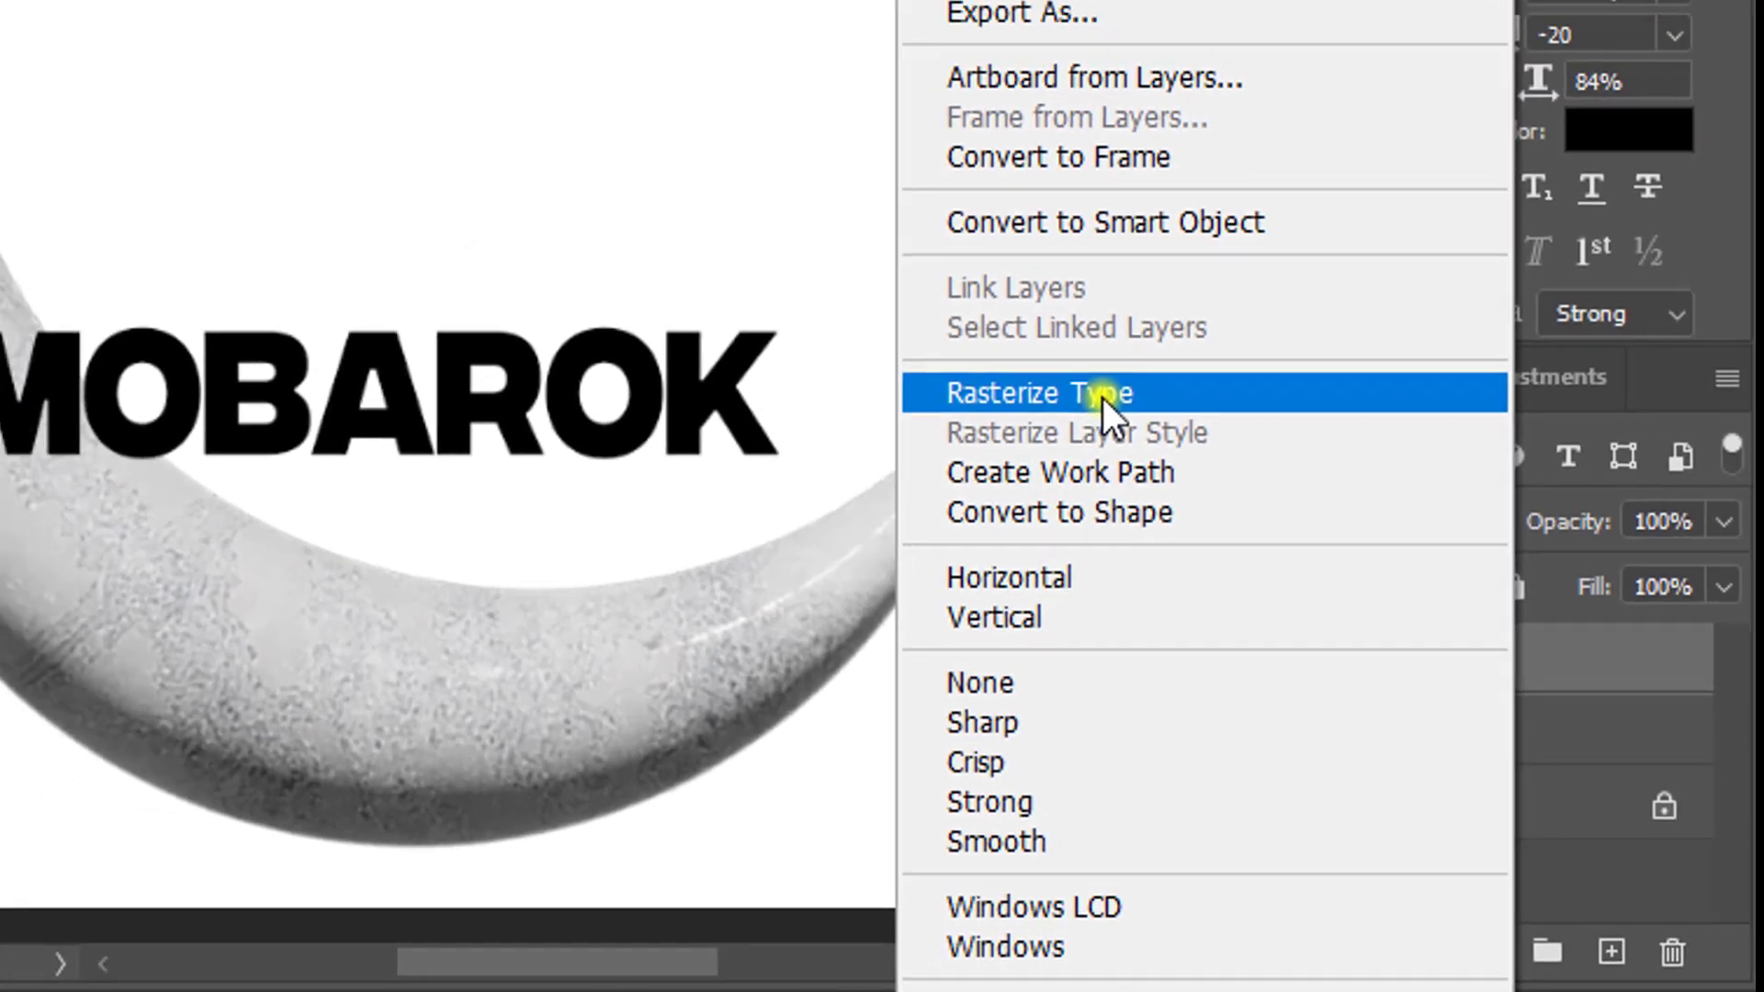
click(1016, 318)
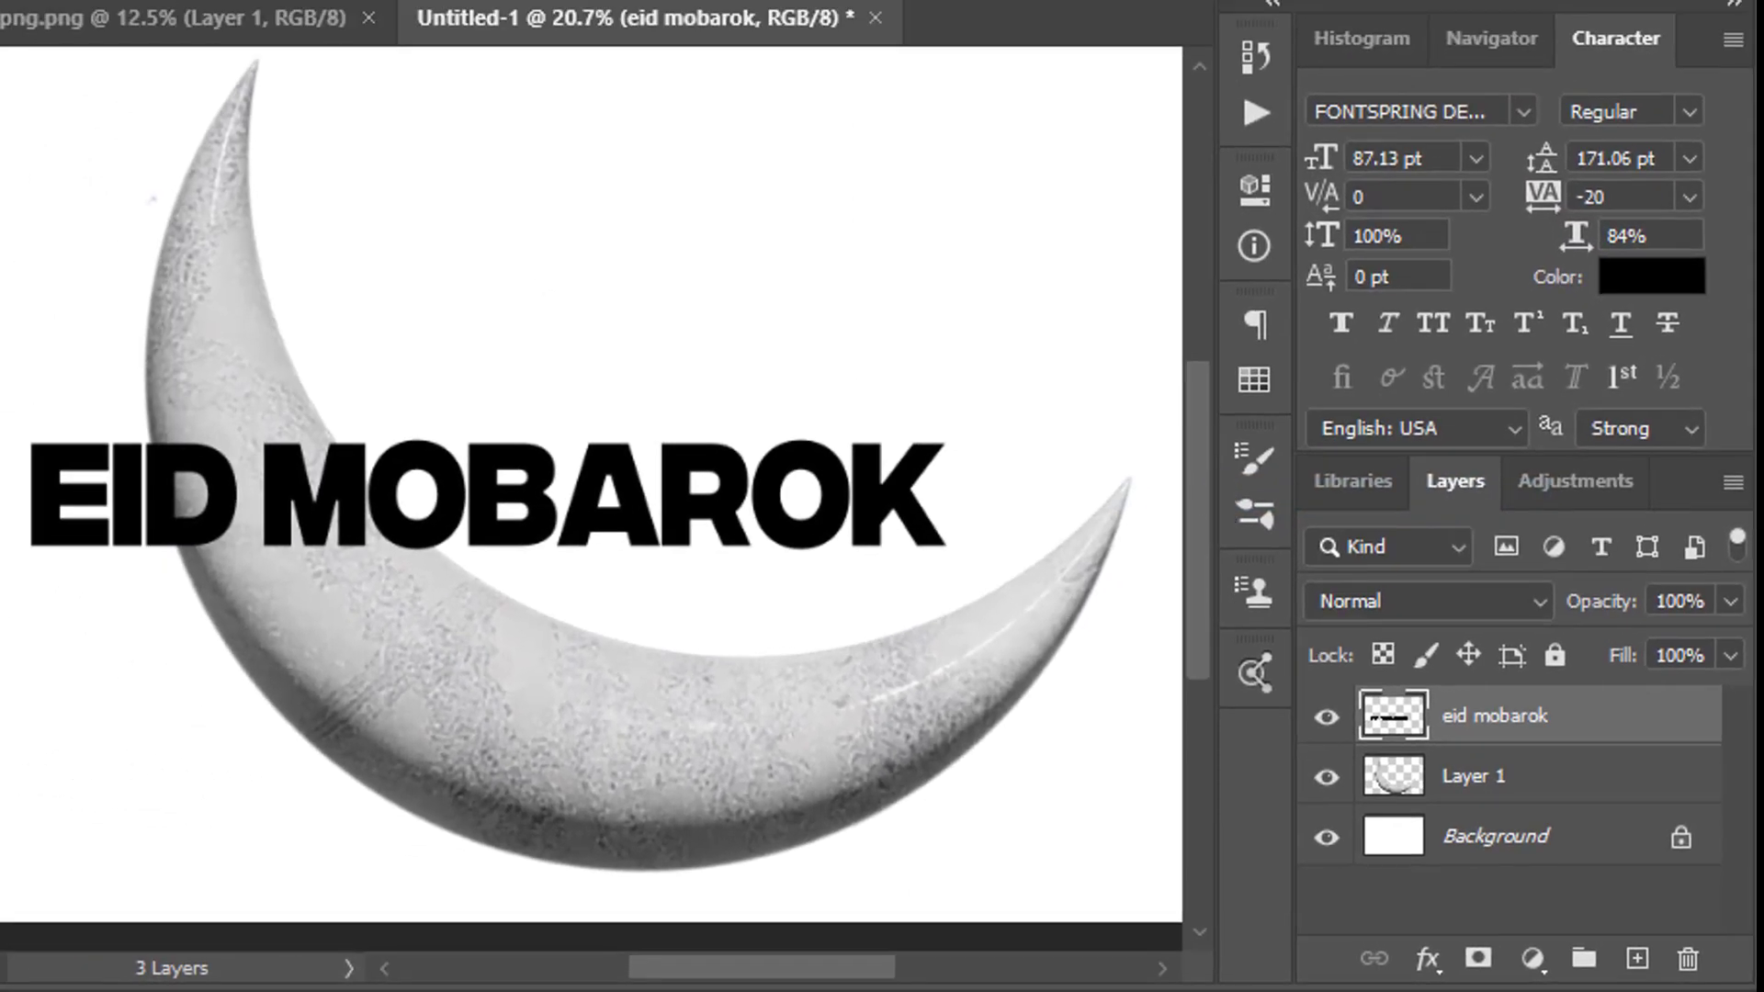
drag(246, 544, 352, 506)
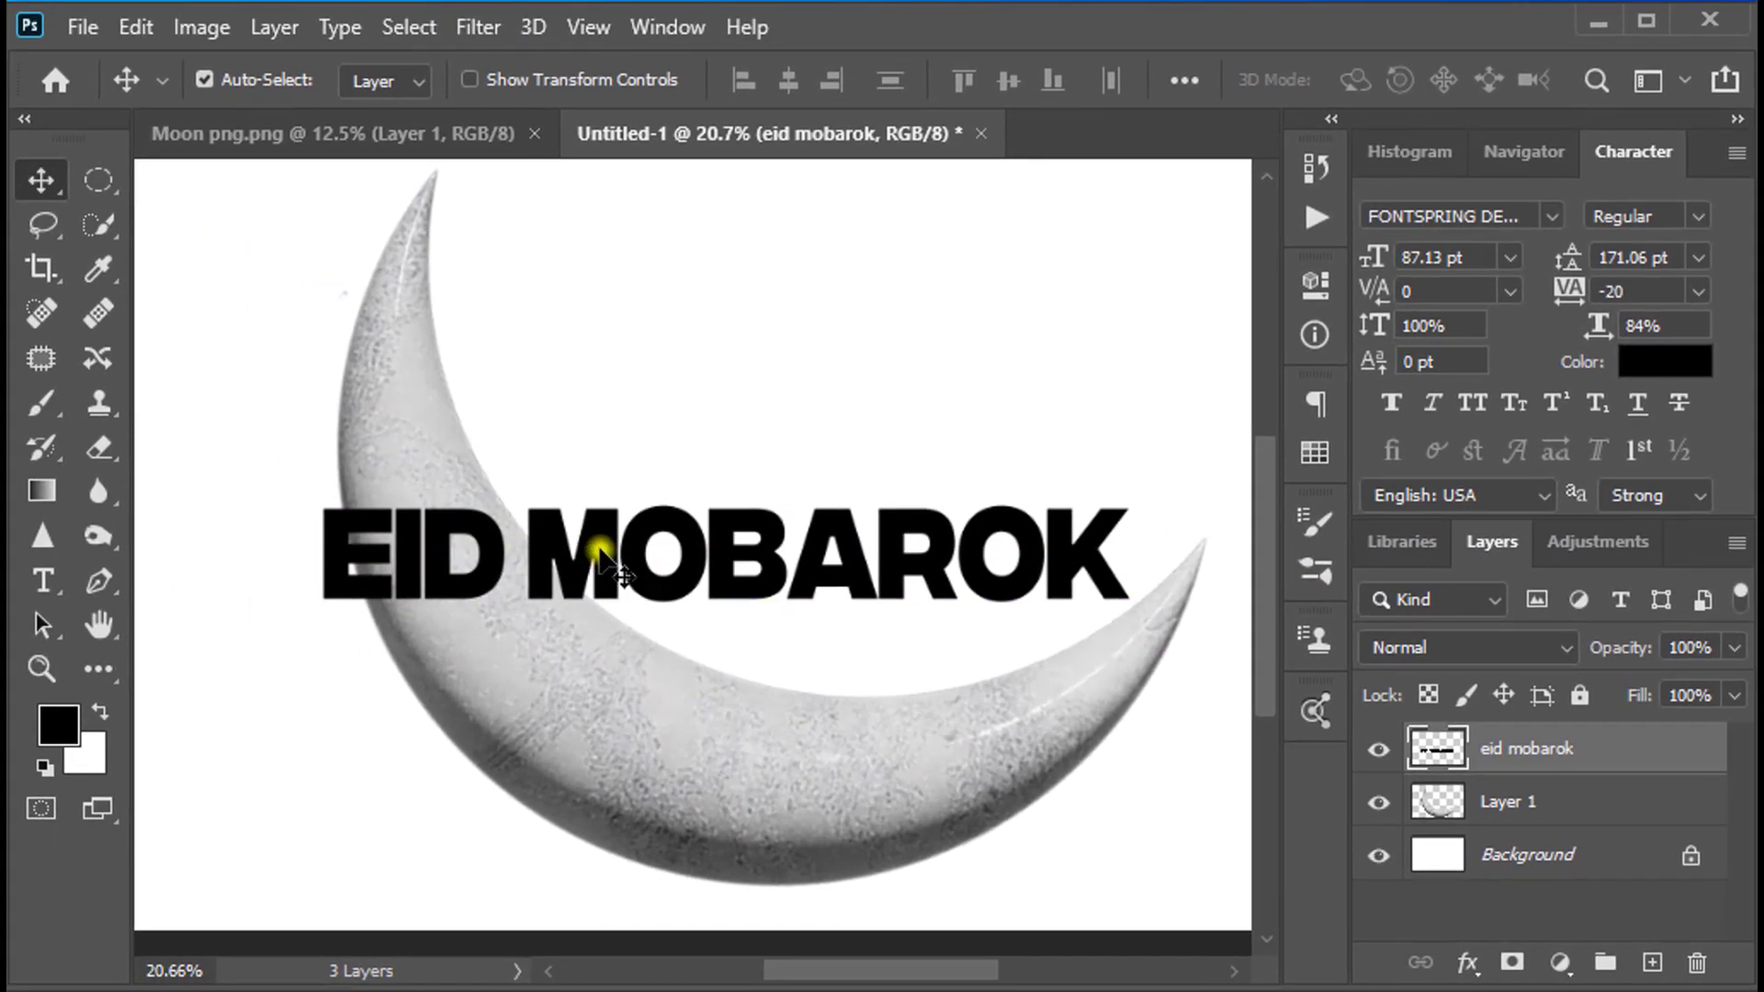
drag(464, 502, 501, 526)
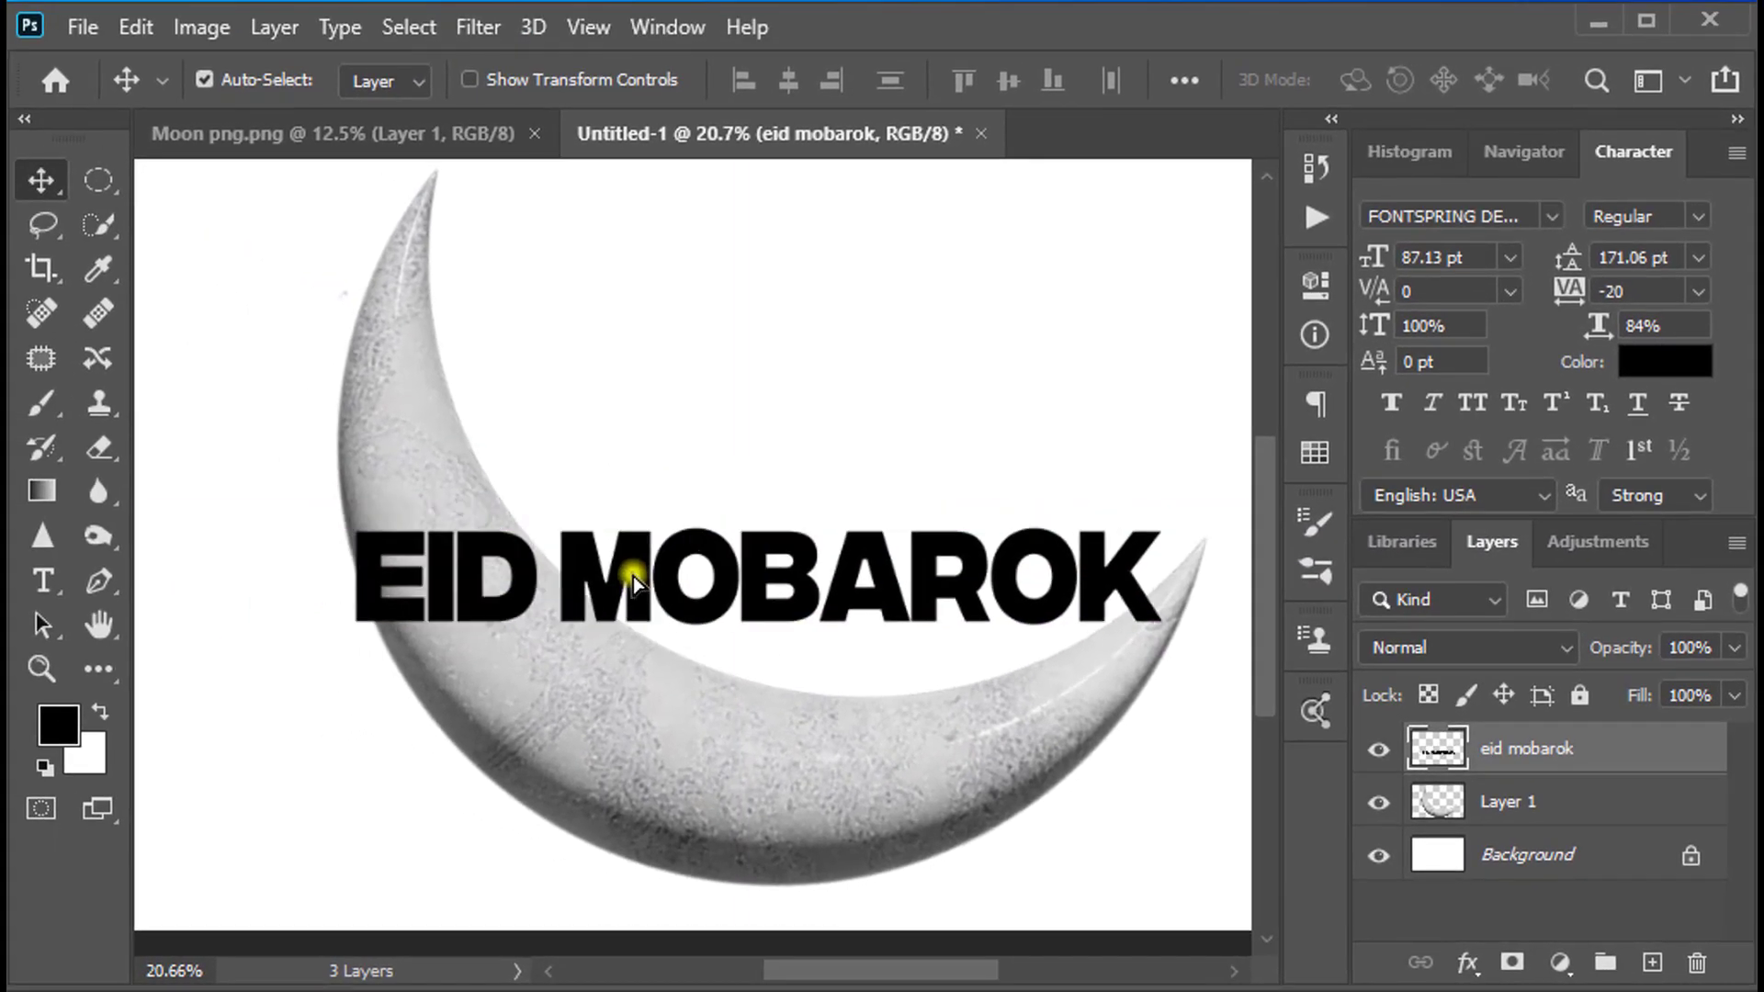
Step: Free-transform the text to about 27° rotation and about 95% scale, placing it diagonally along the crescent
key(ctrl+t)
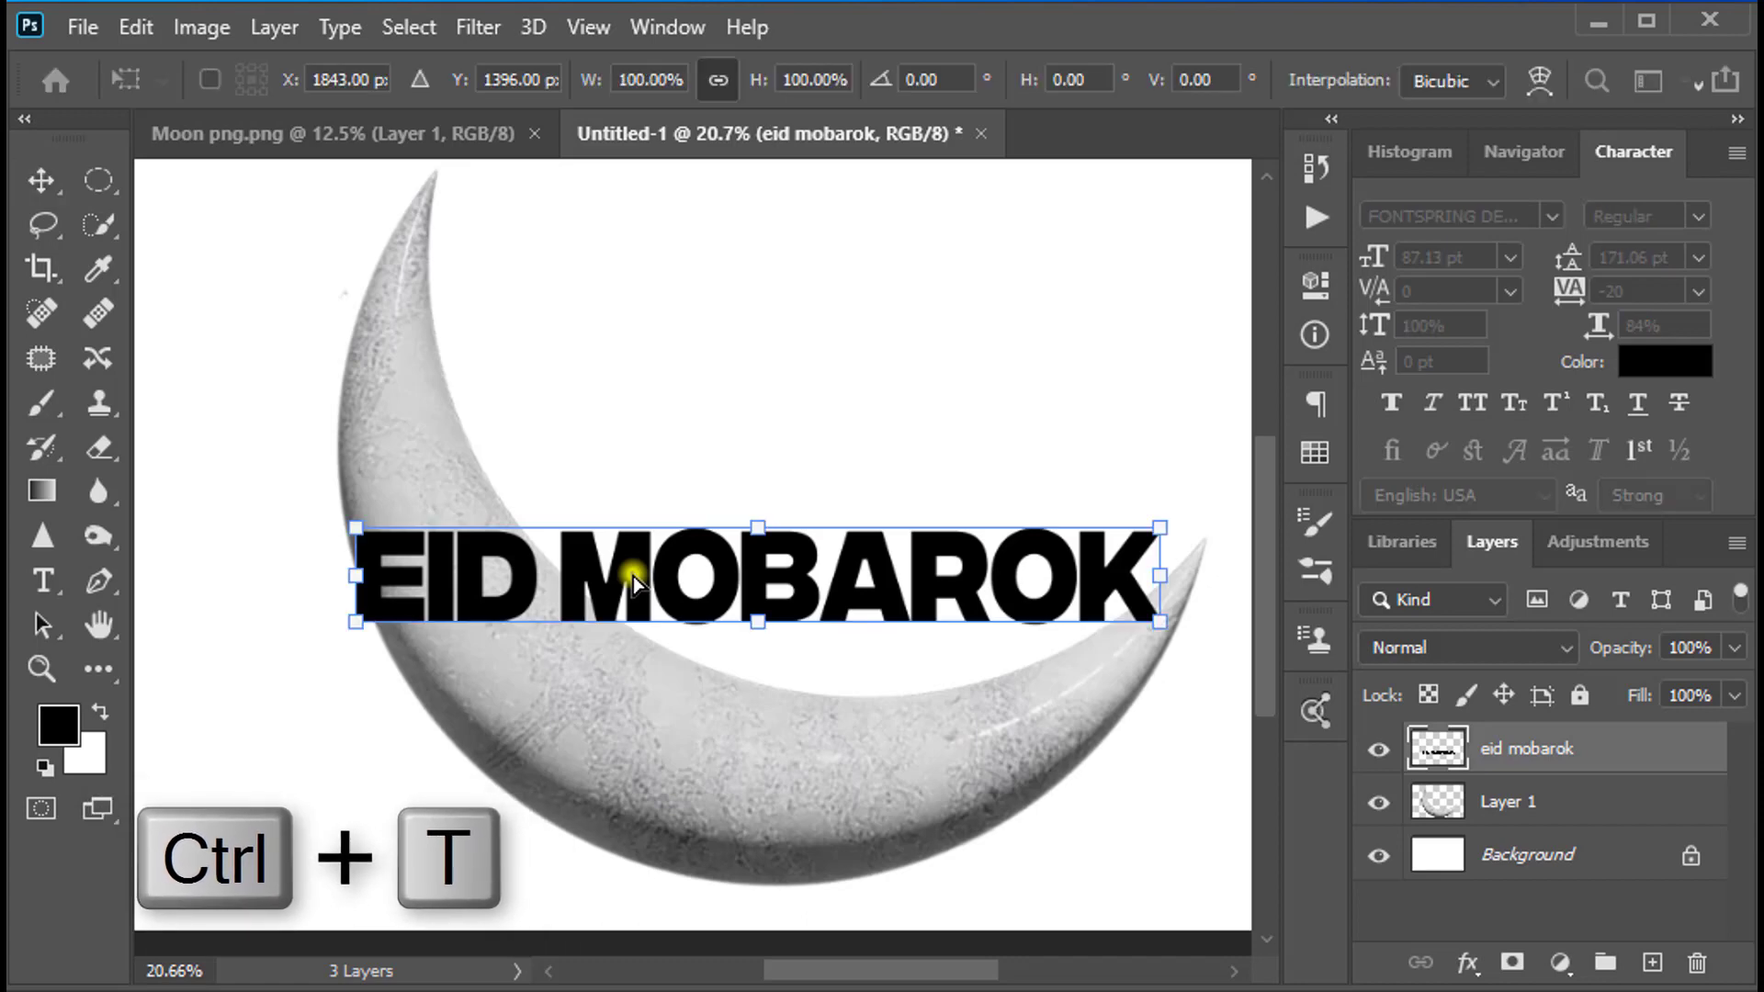
drag(1192, 492, 1103, 776)
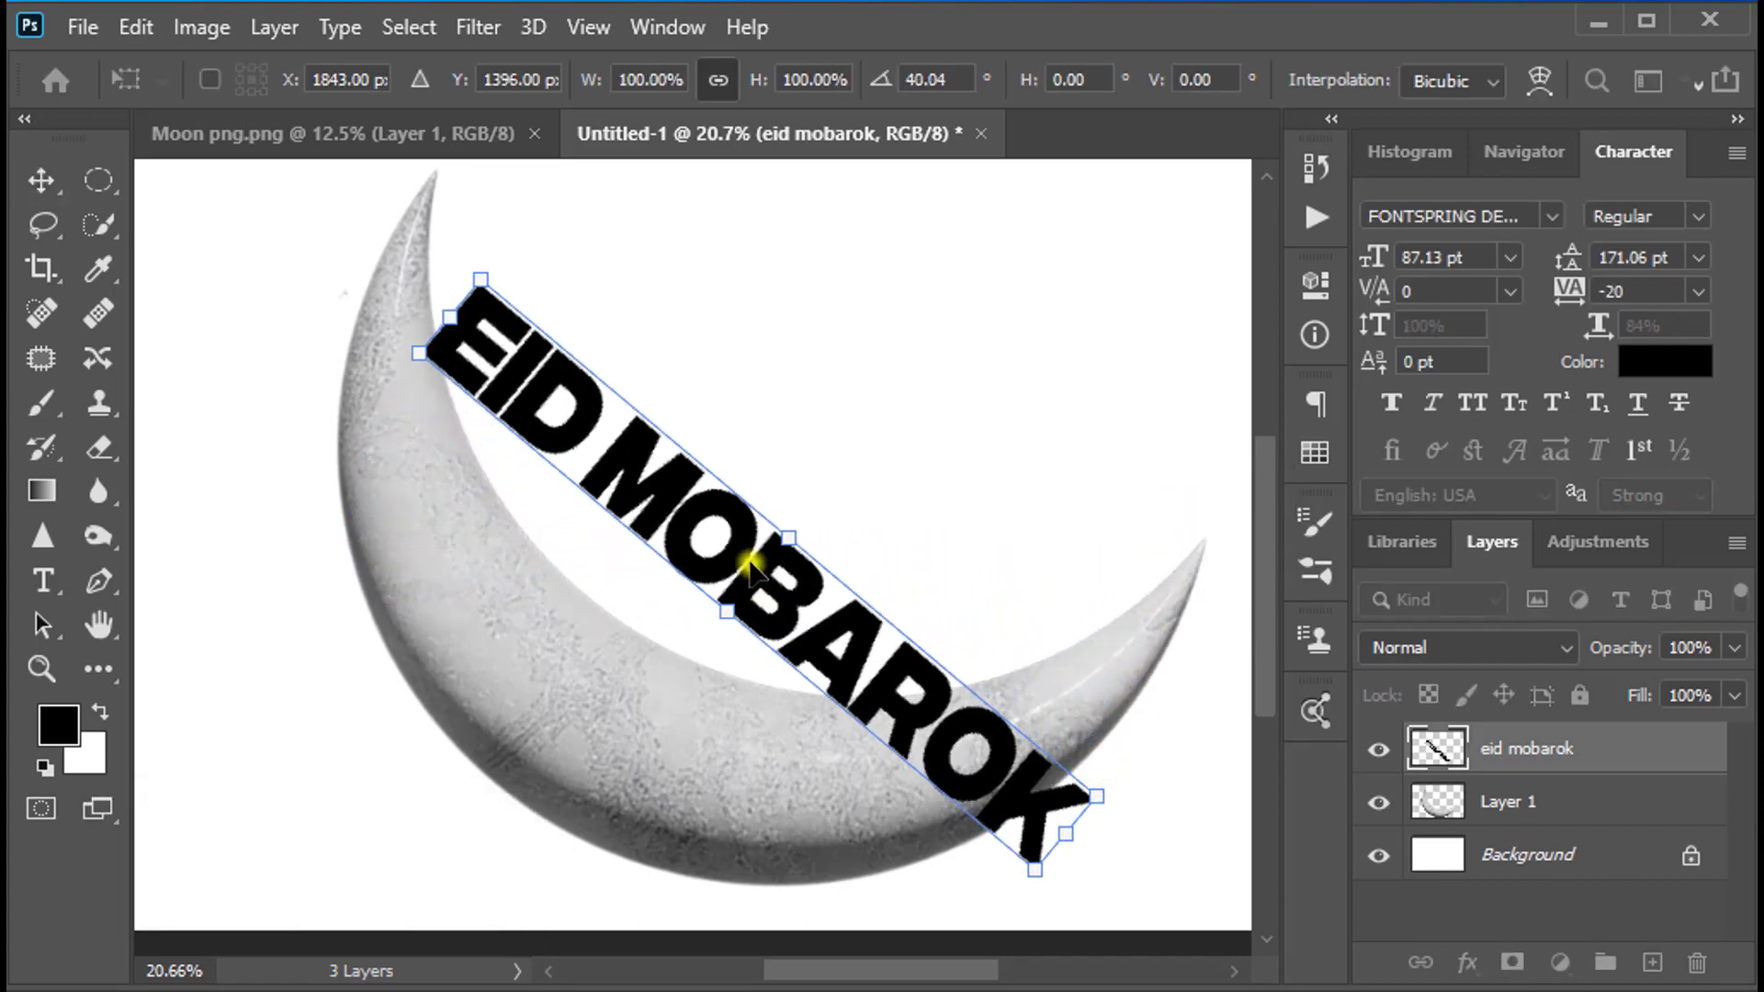
drag(744, 555, 593, 644)
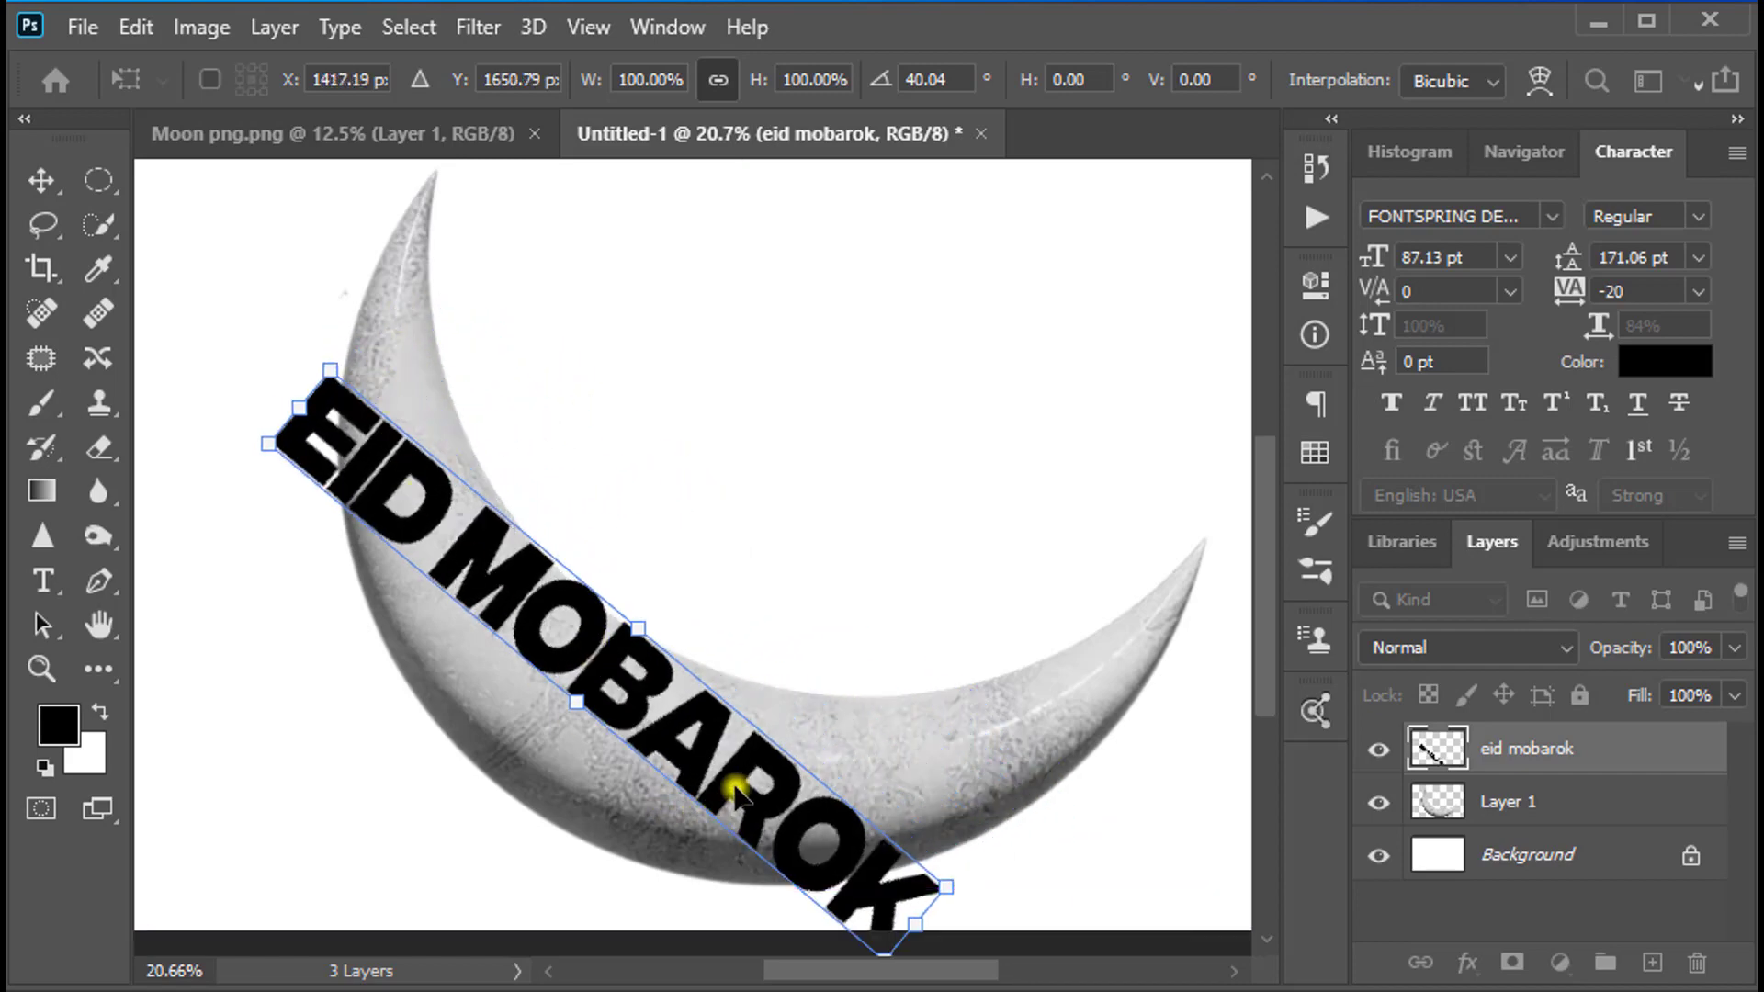
drag(737, 779, 774, 779)
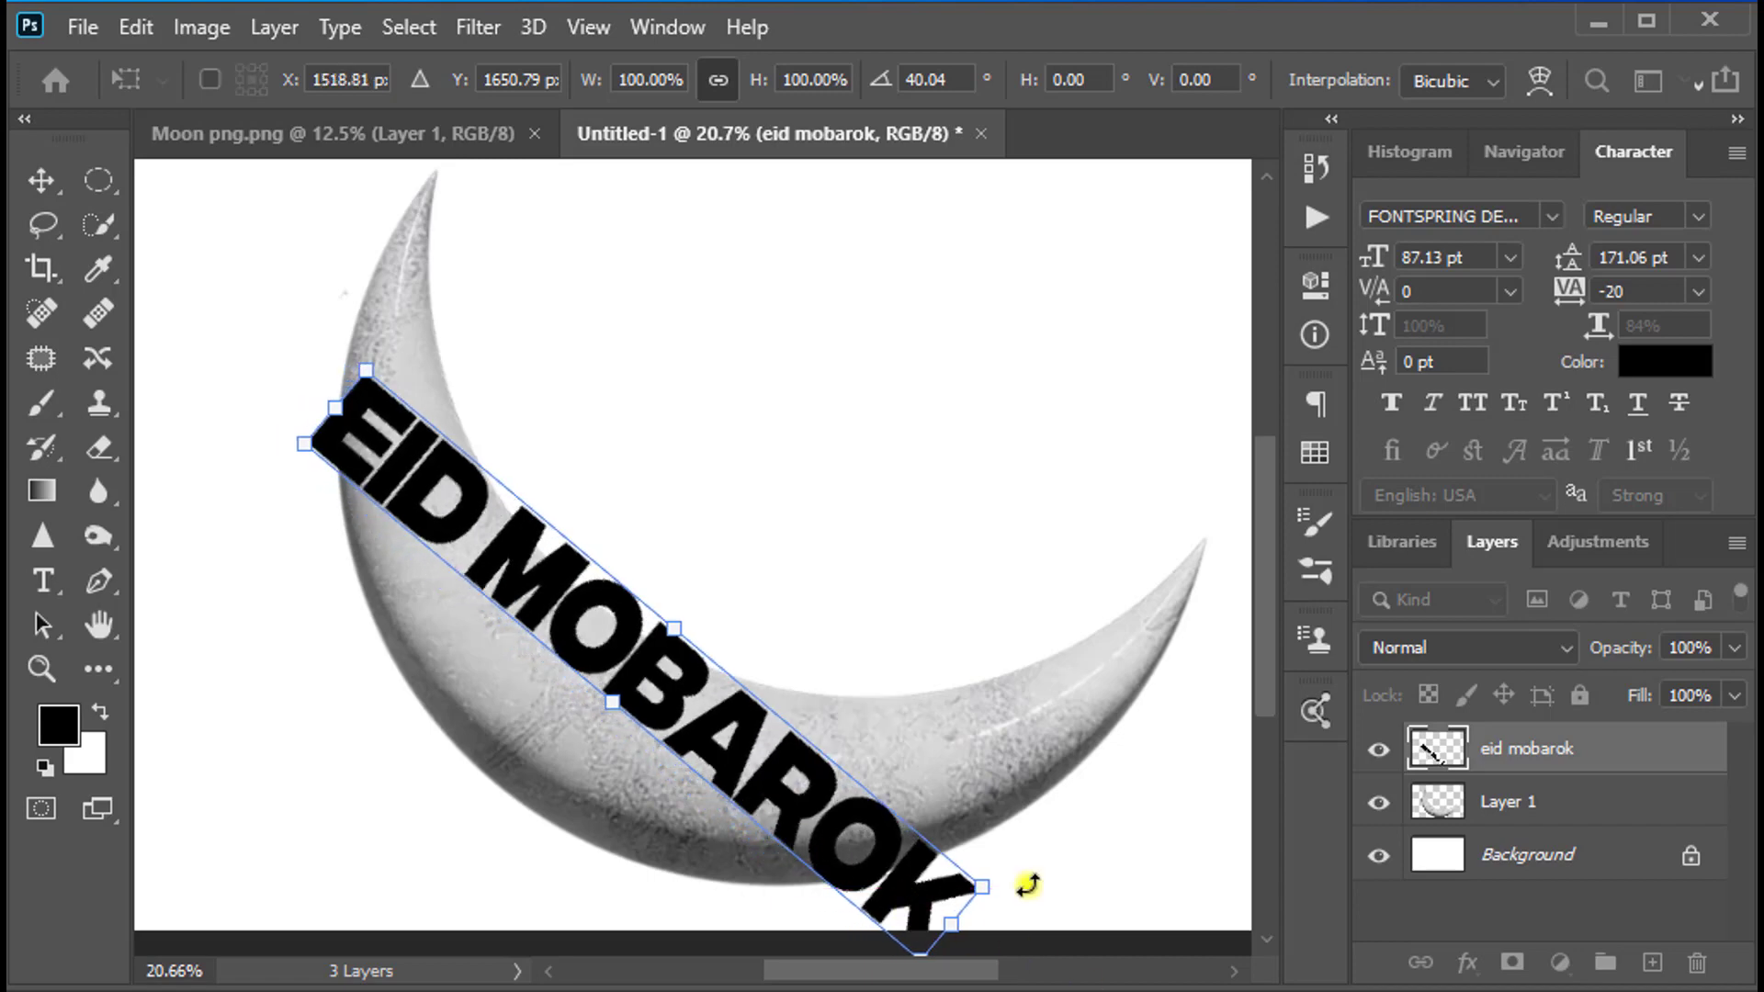
drag(1027, 885, 1076, 832)
drag(287, 453, 323, 480)
drag(1047, 836, 1068, 788)
key(shift)
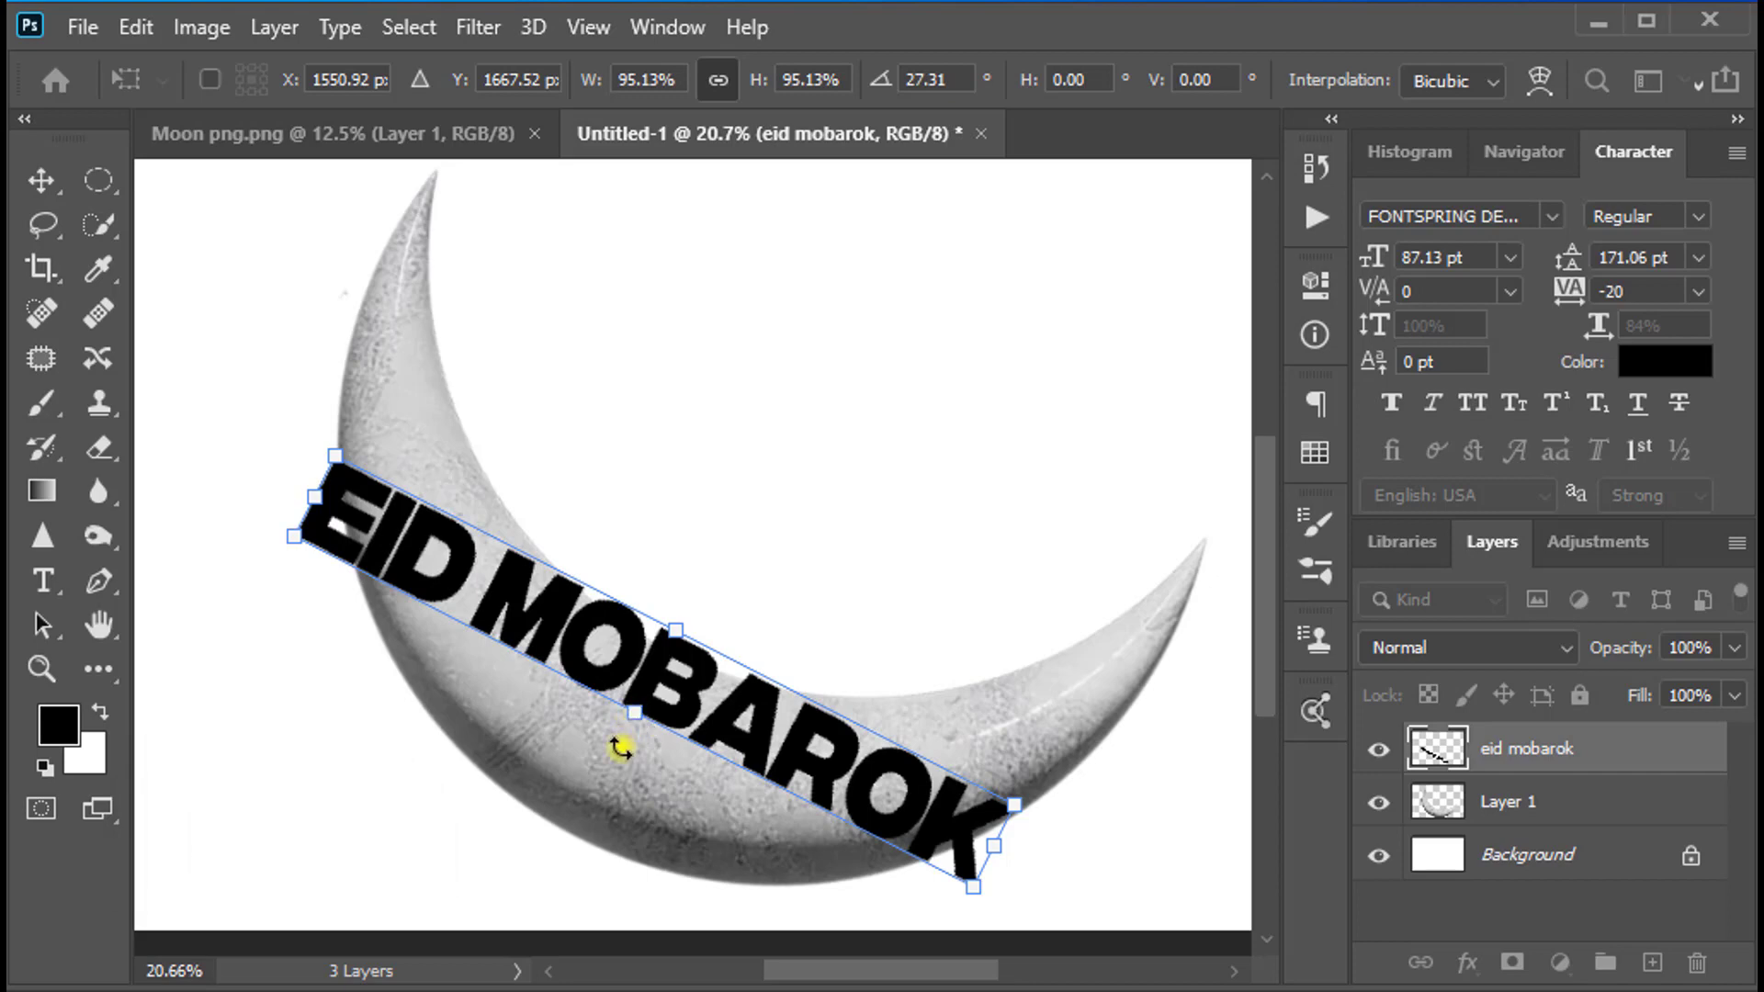
Step: Stretch the text's height to about 218%, scale it down to about 86% width, and reposition it over the crescent
drag(628, 710, 580, 816)
scroll(797, 702, down, 1)
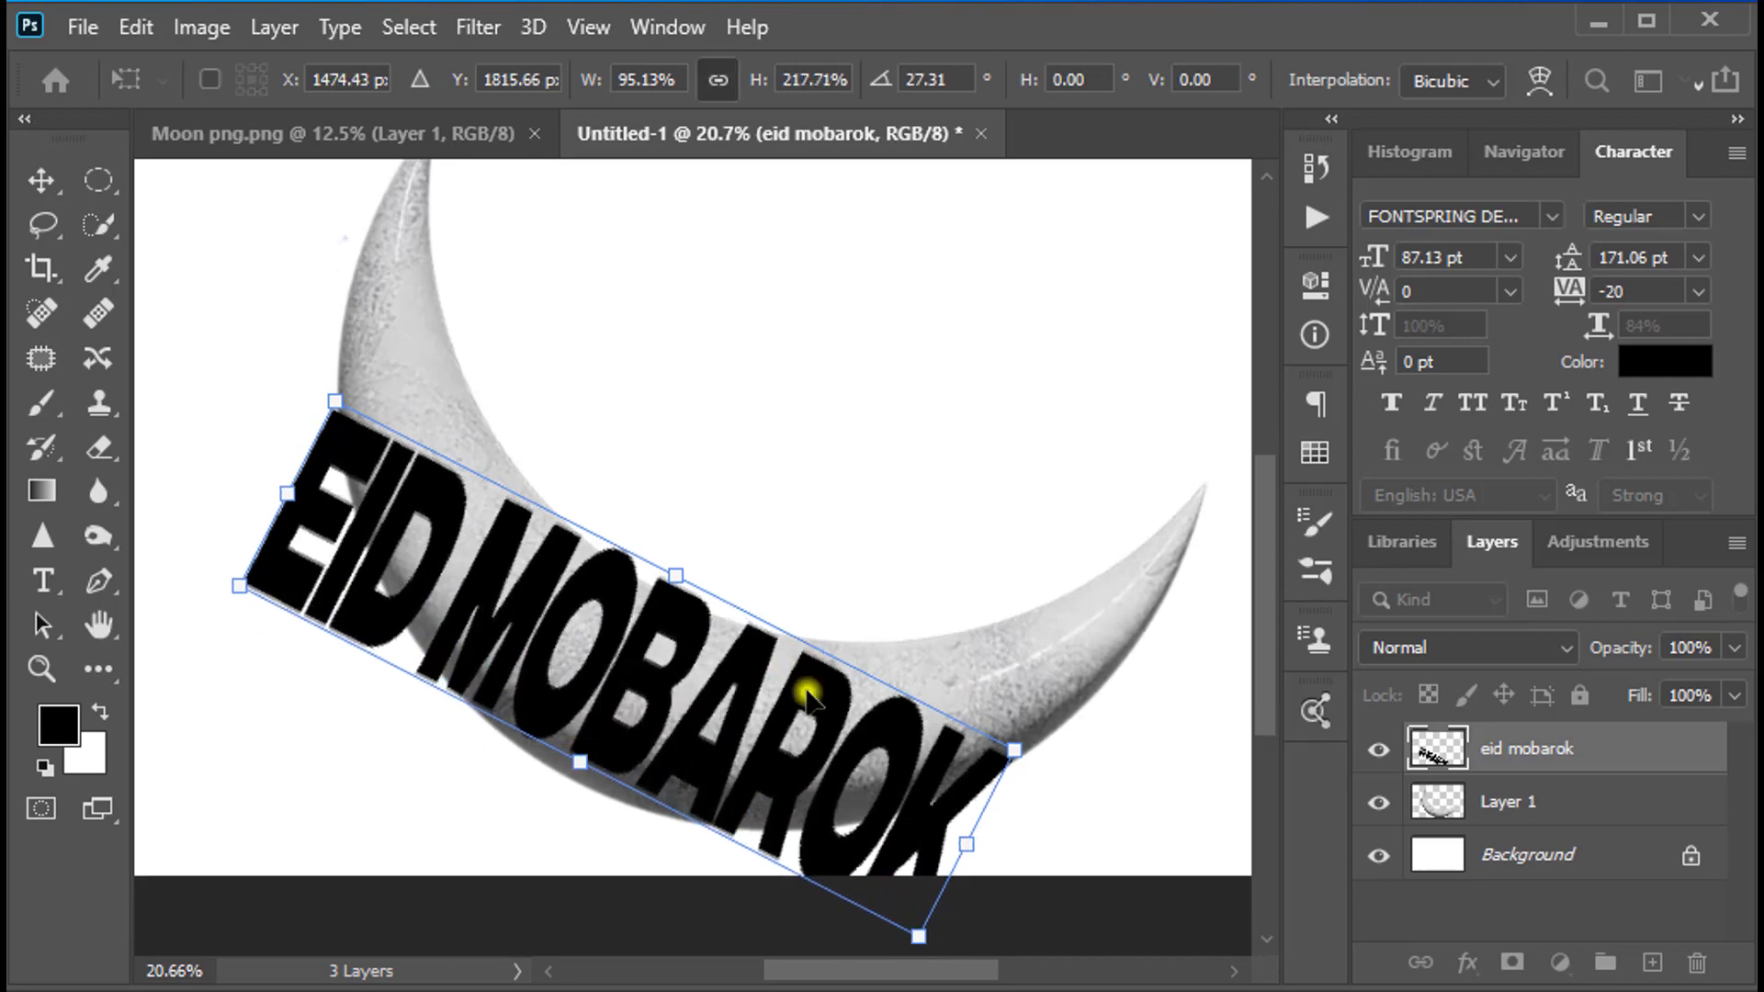
drag(801, 698, 801, 708)
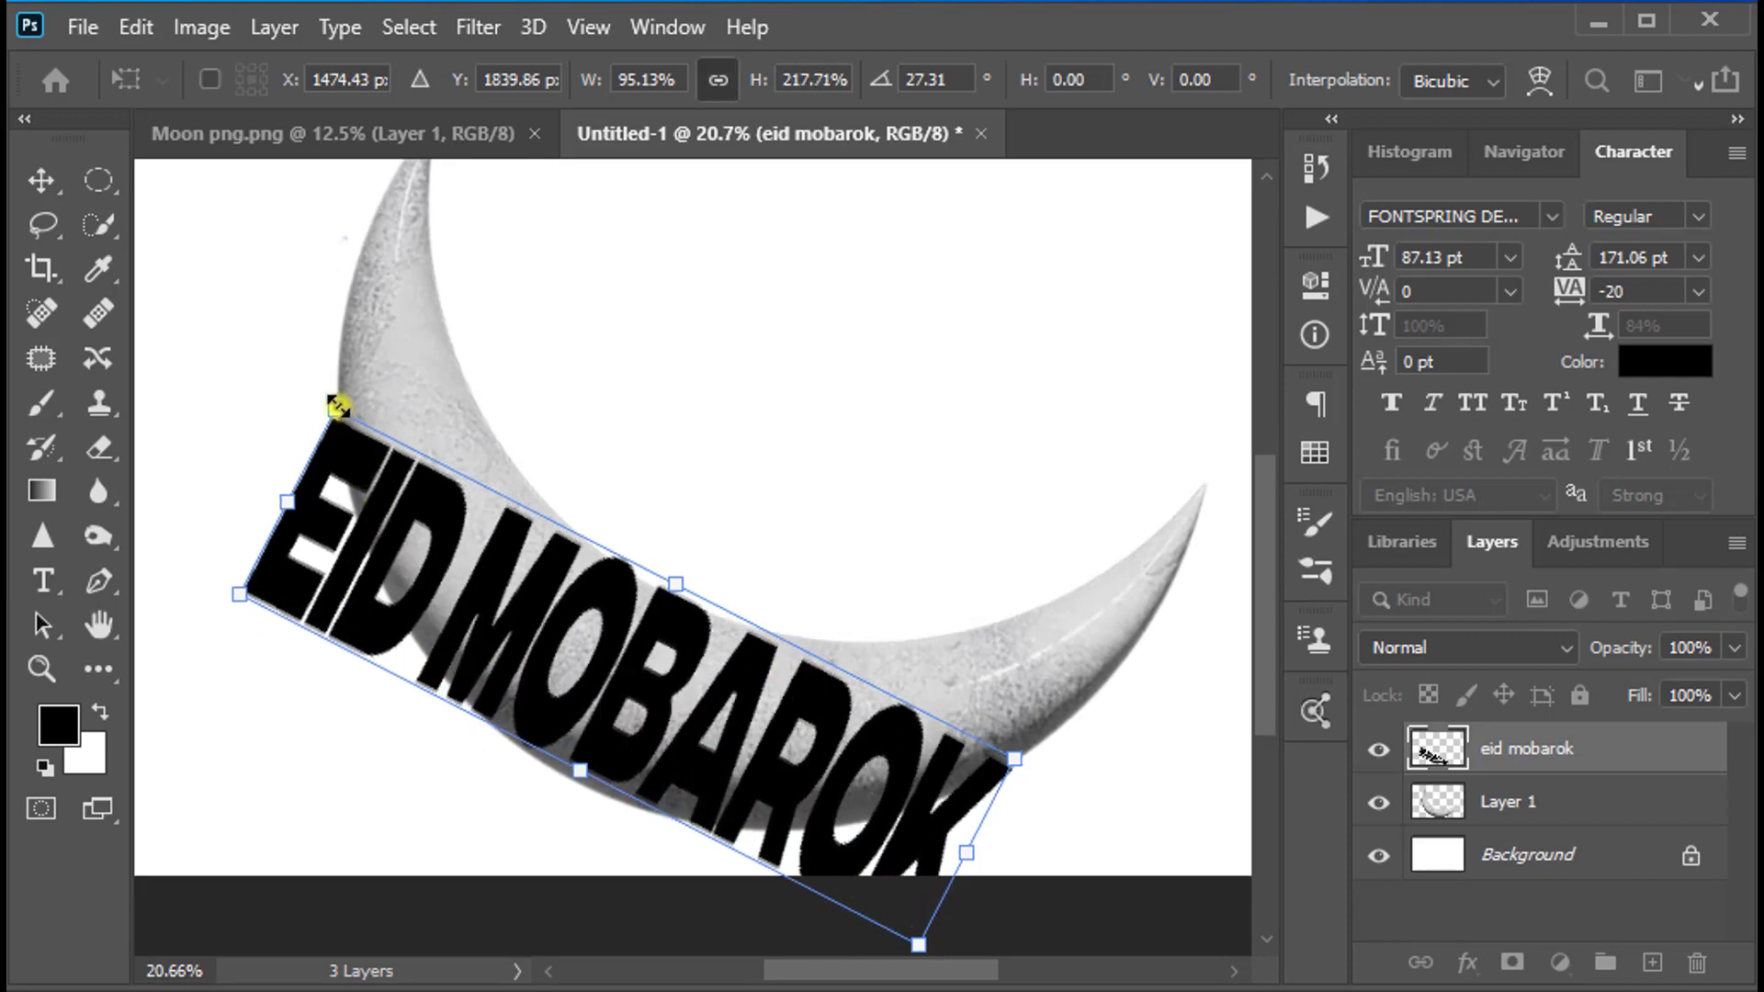
drag(336, 405, 372, 477)
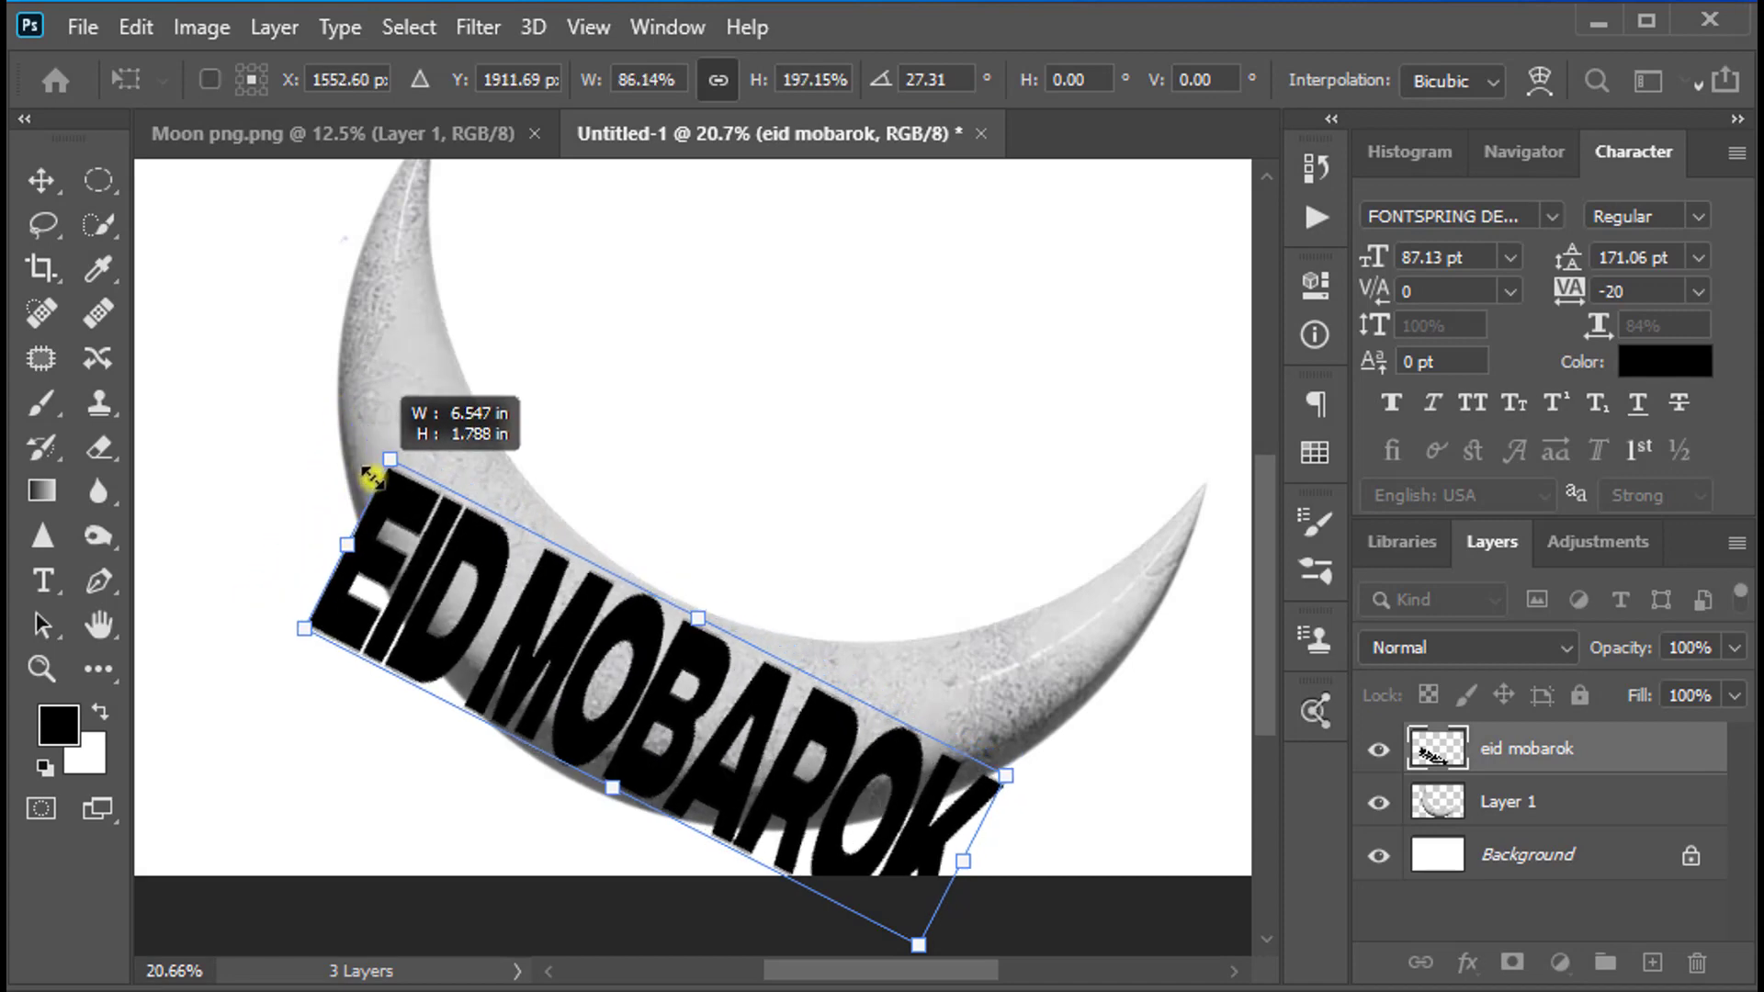
drag(942, 826, 917, 792)
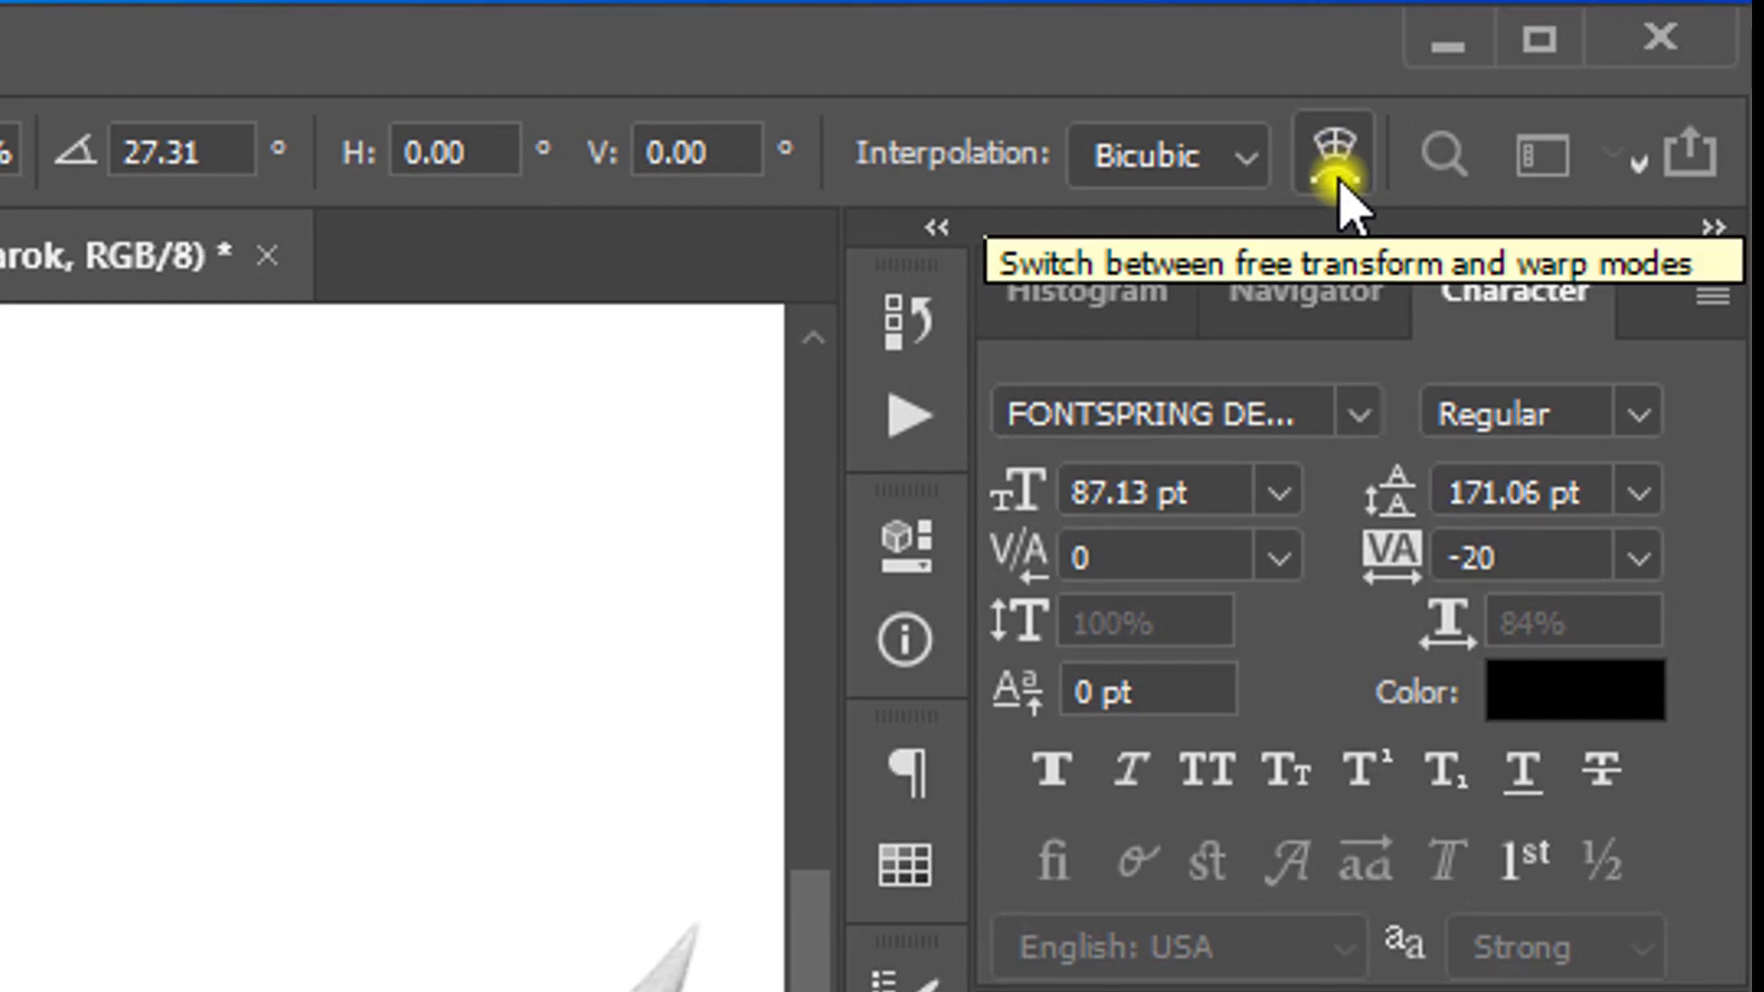
Step: Apply an Arc warp to the "EID MOBAROK" text with a bend of about -27.4% and position it over the crescent
click(1337, 174)
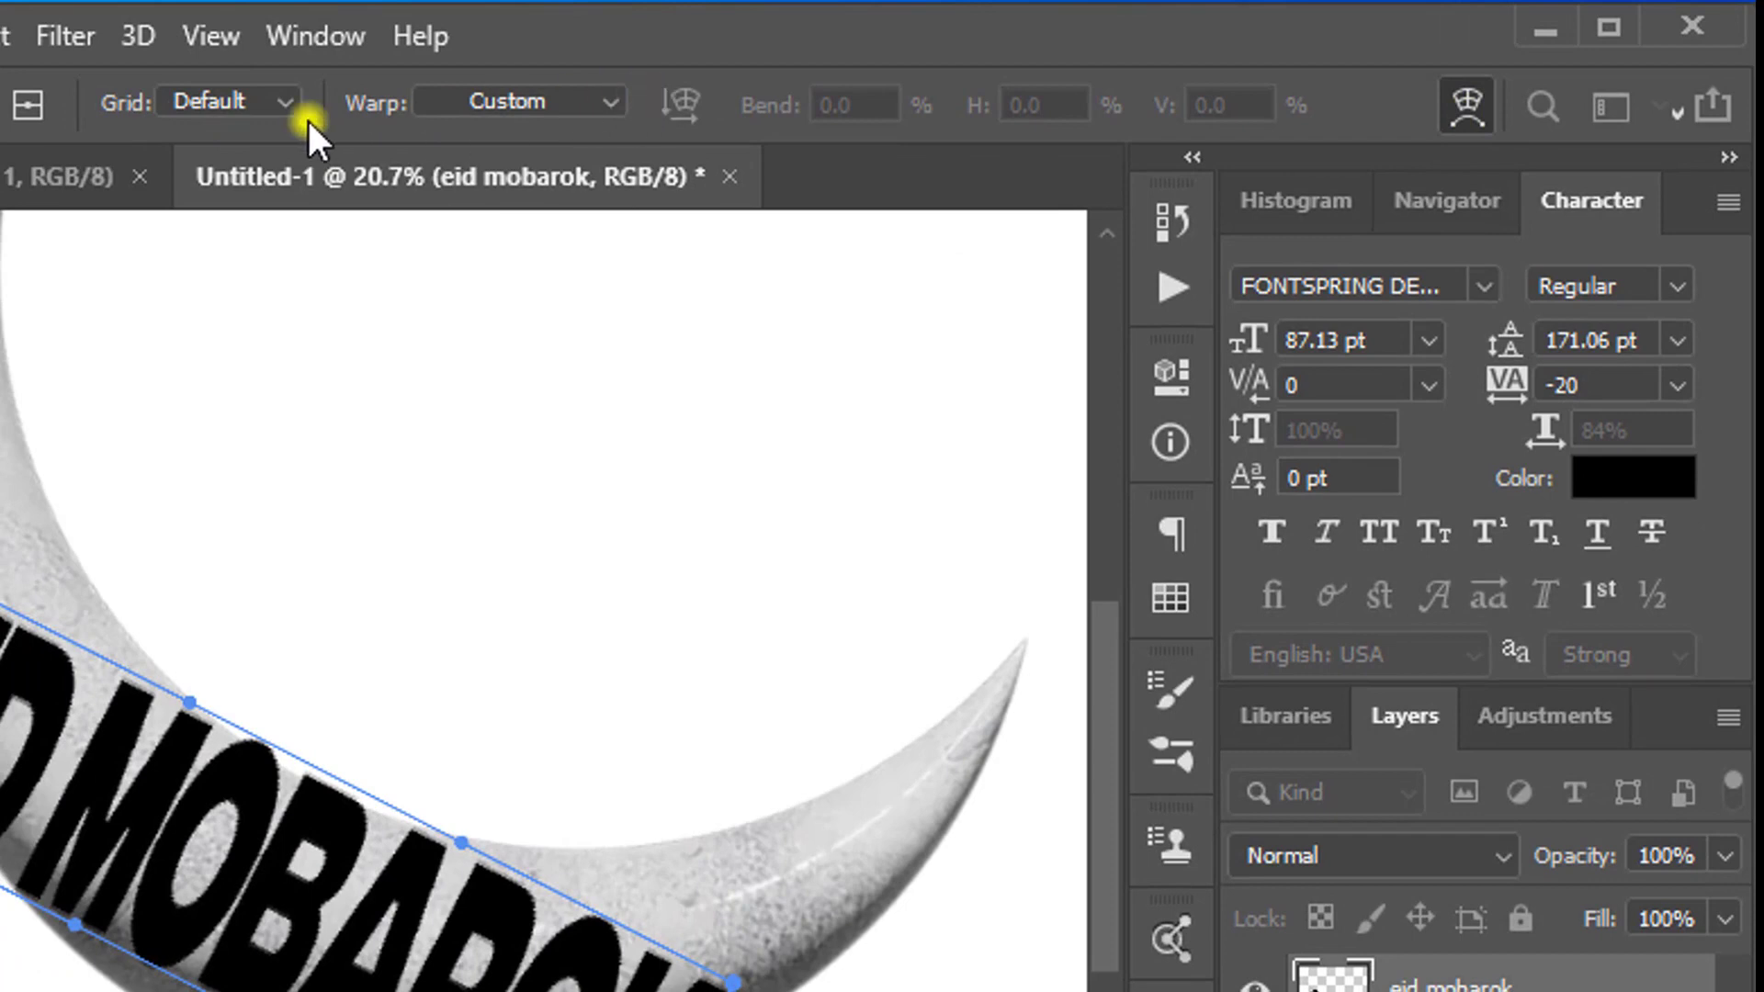
click(613, 103)
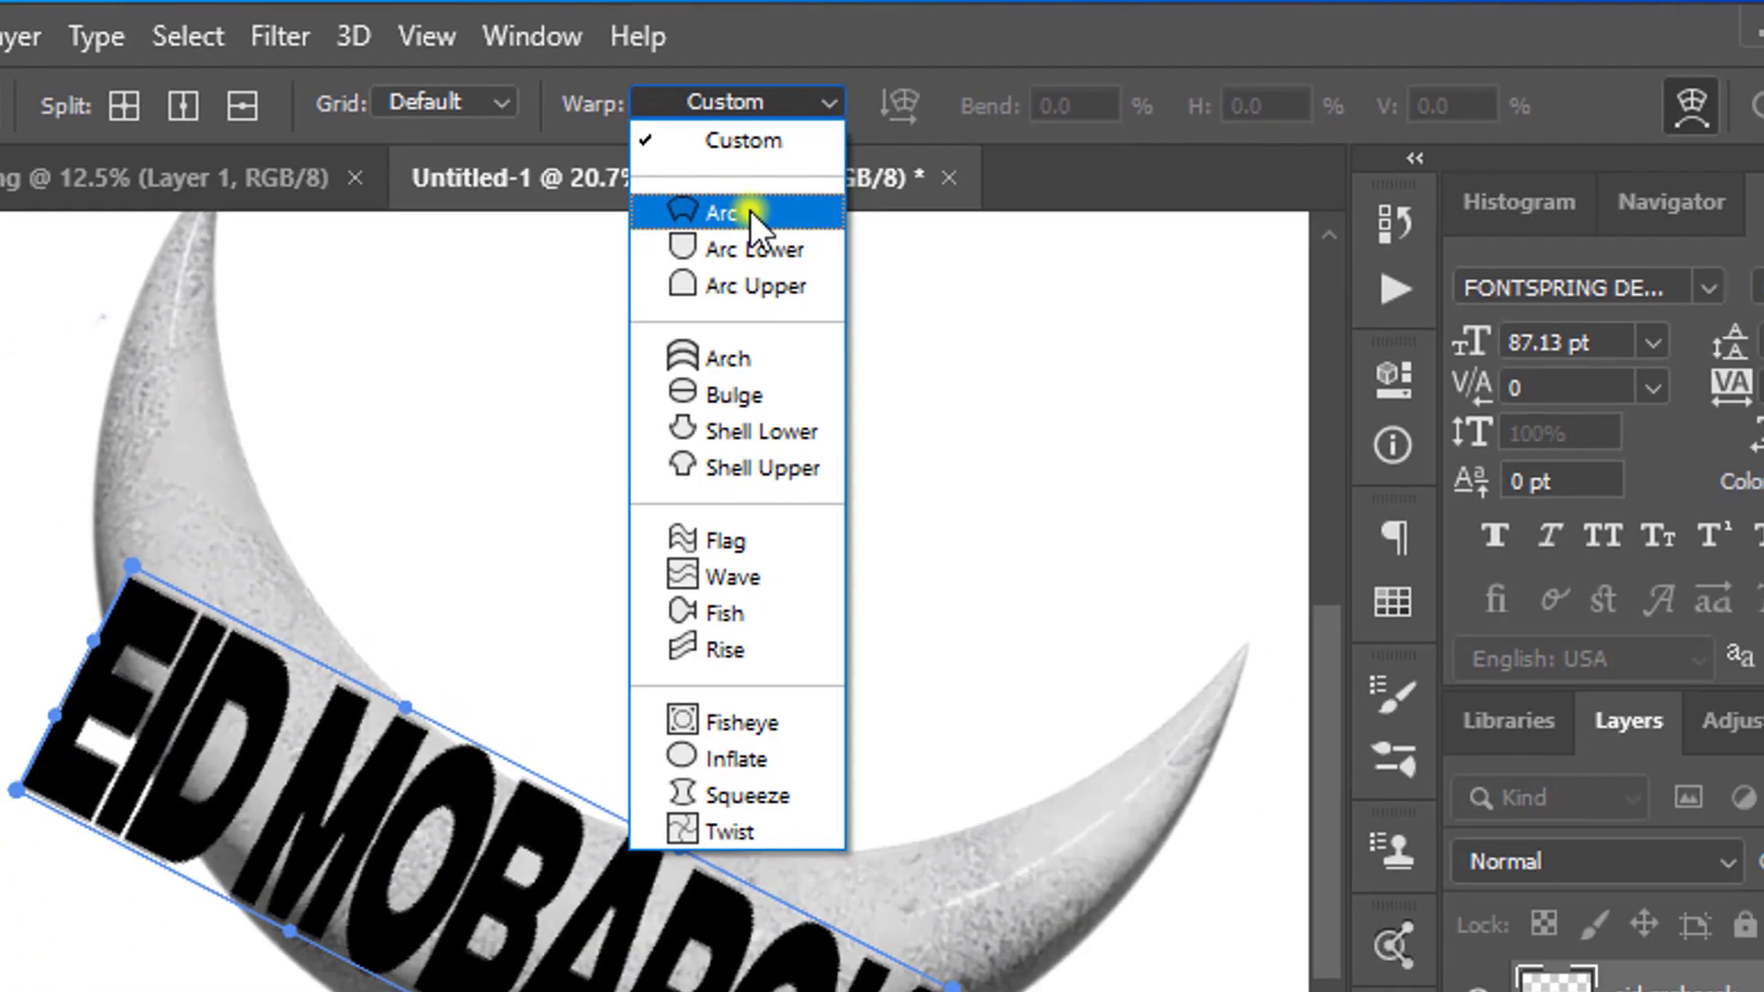
click(669, 263)
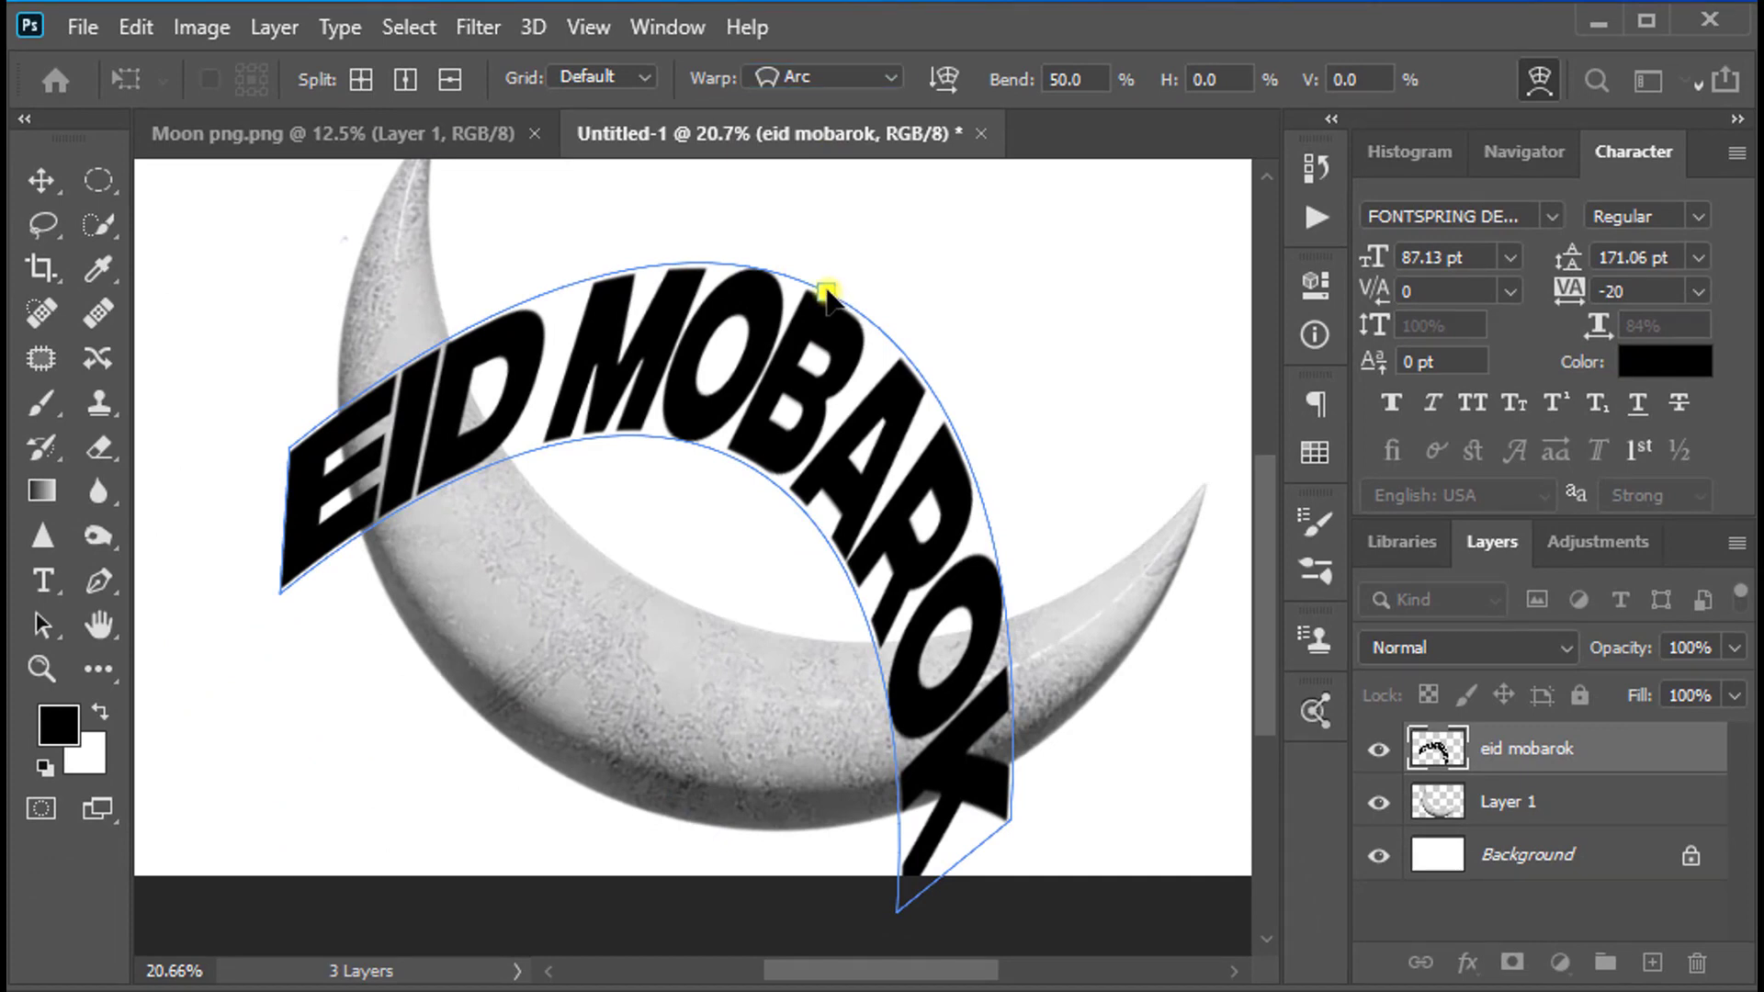
drag(827, 292, 647, 579)
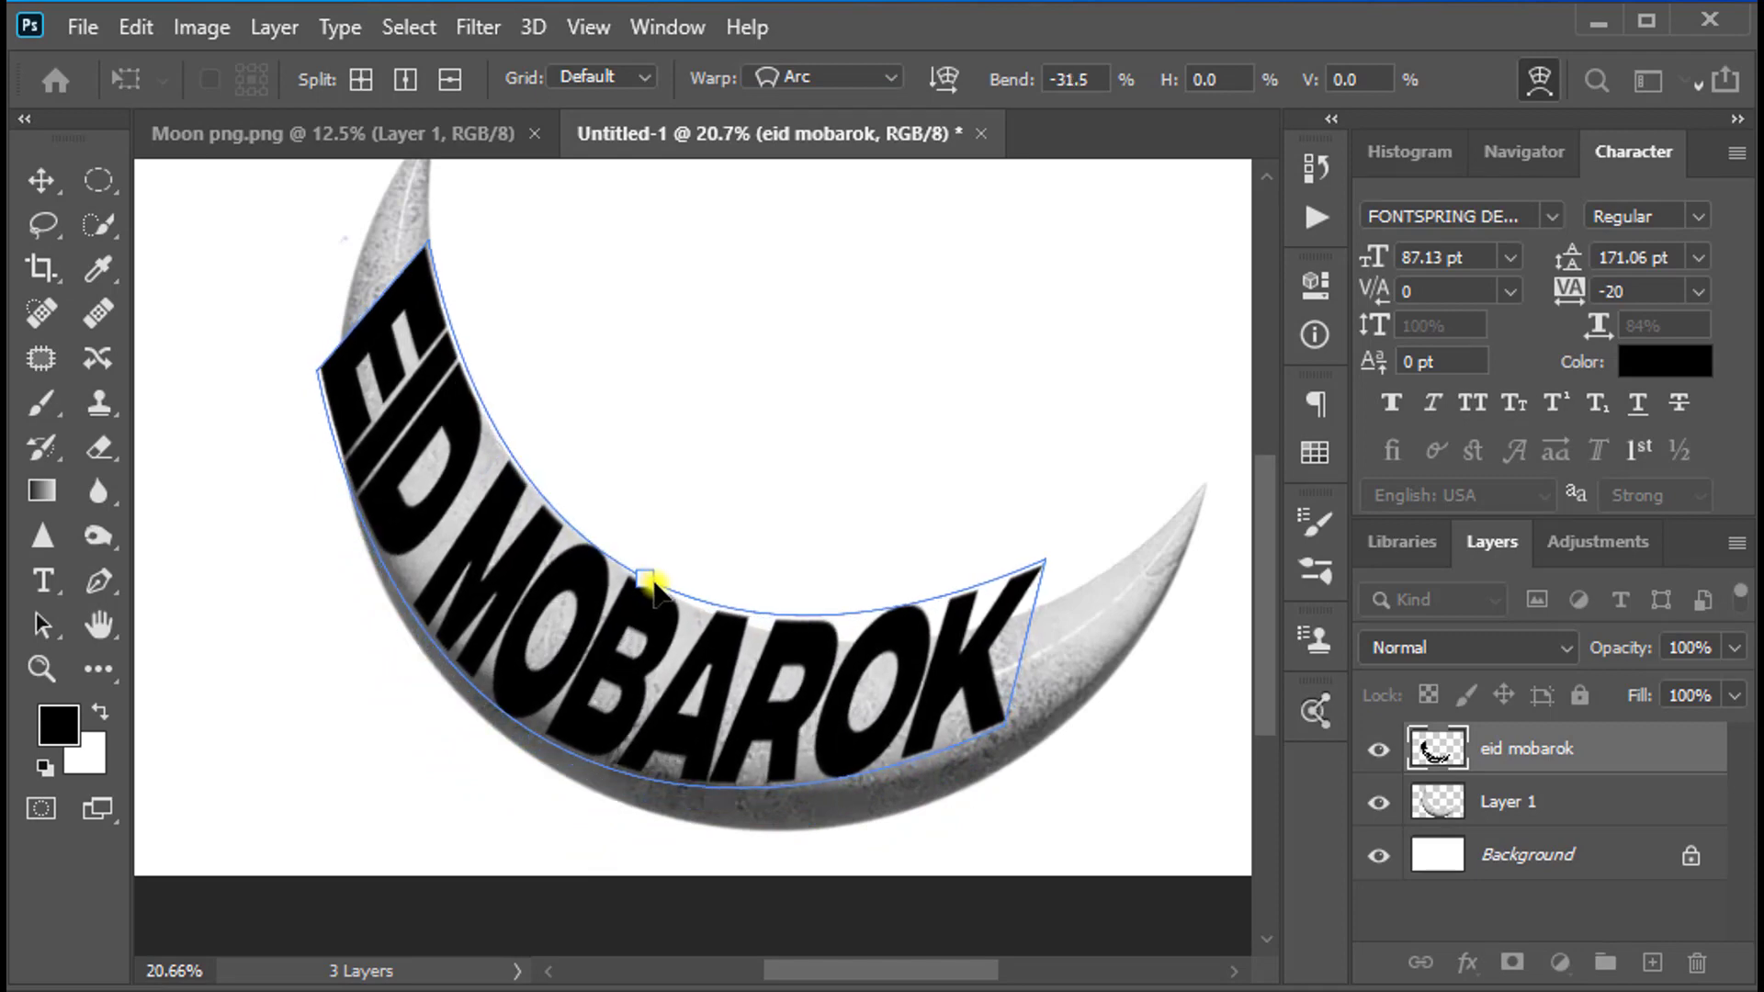
drag(953, 688, 956, 701)
drag(650, 602, 673, 597)
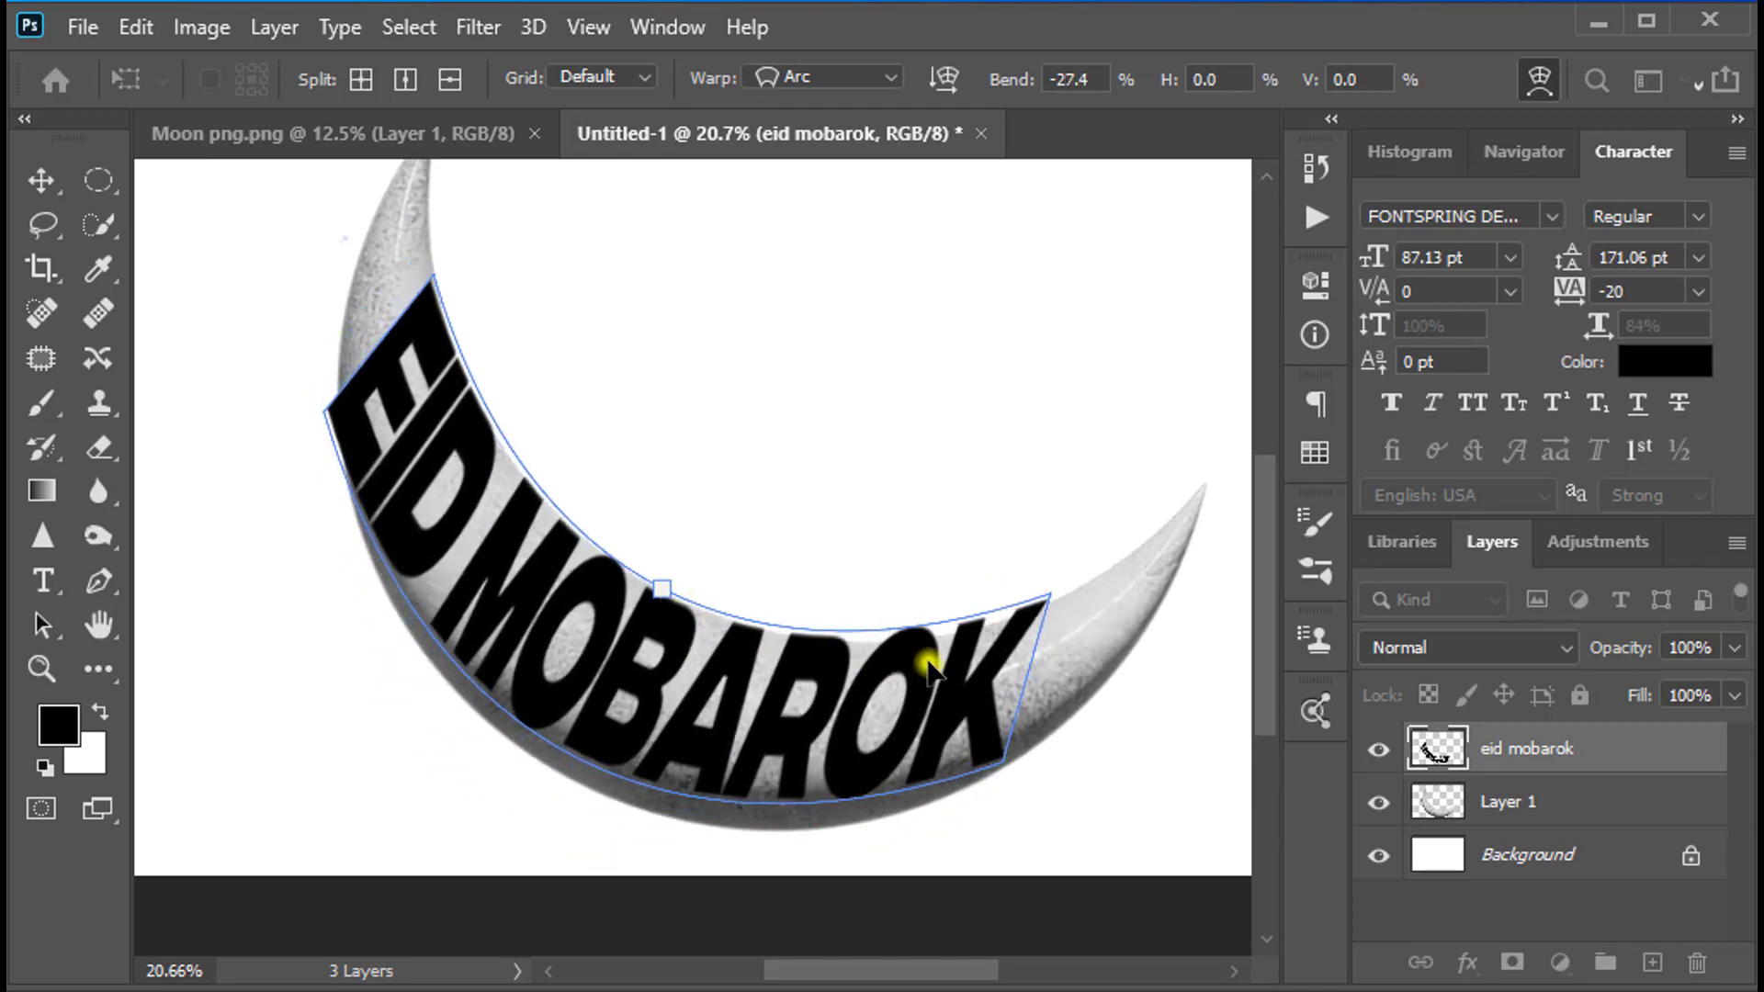
drag(928, 671, 929, 685)
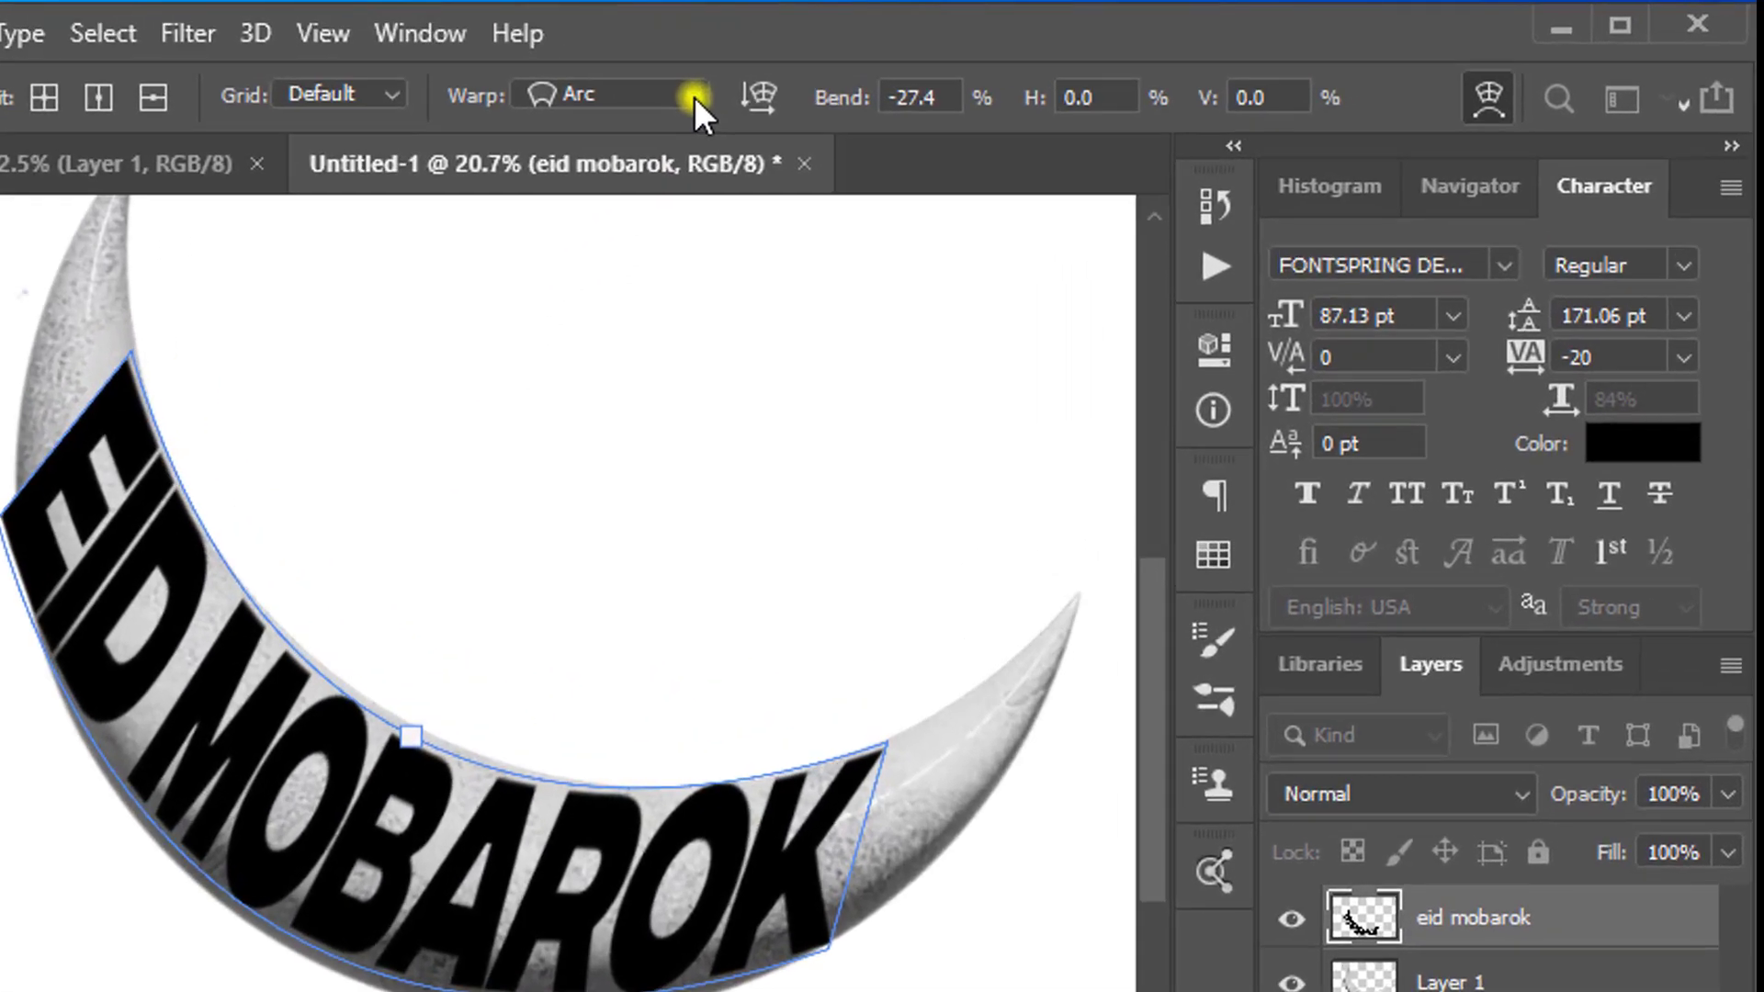
Step: Switch the warp to Custom and adjust the corners and curve handles at the "E" end to fit the crescent's edges
click(890, 79)
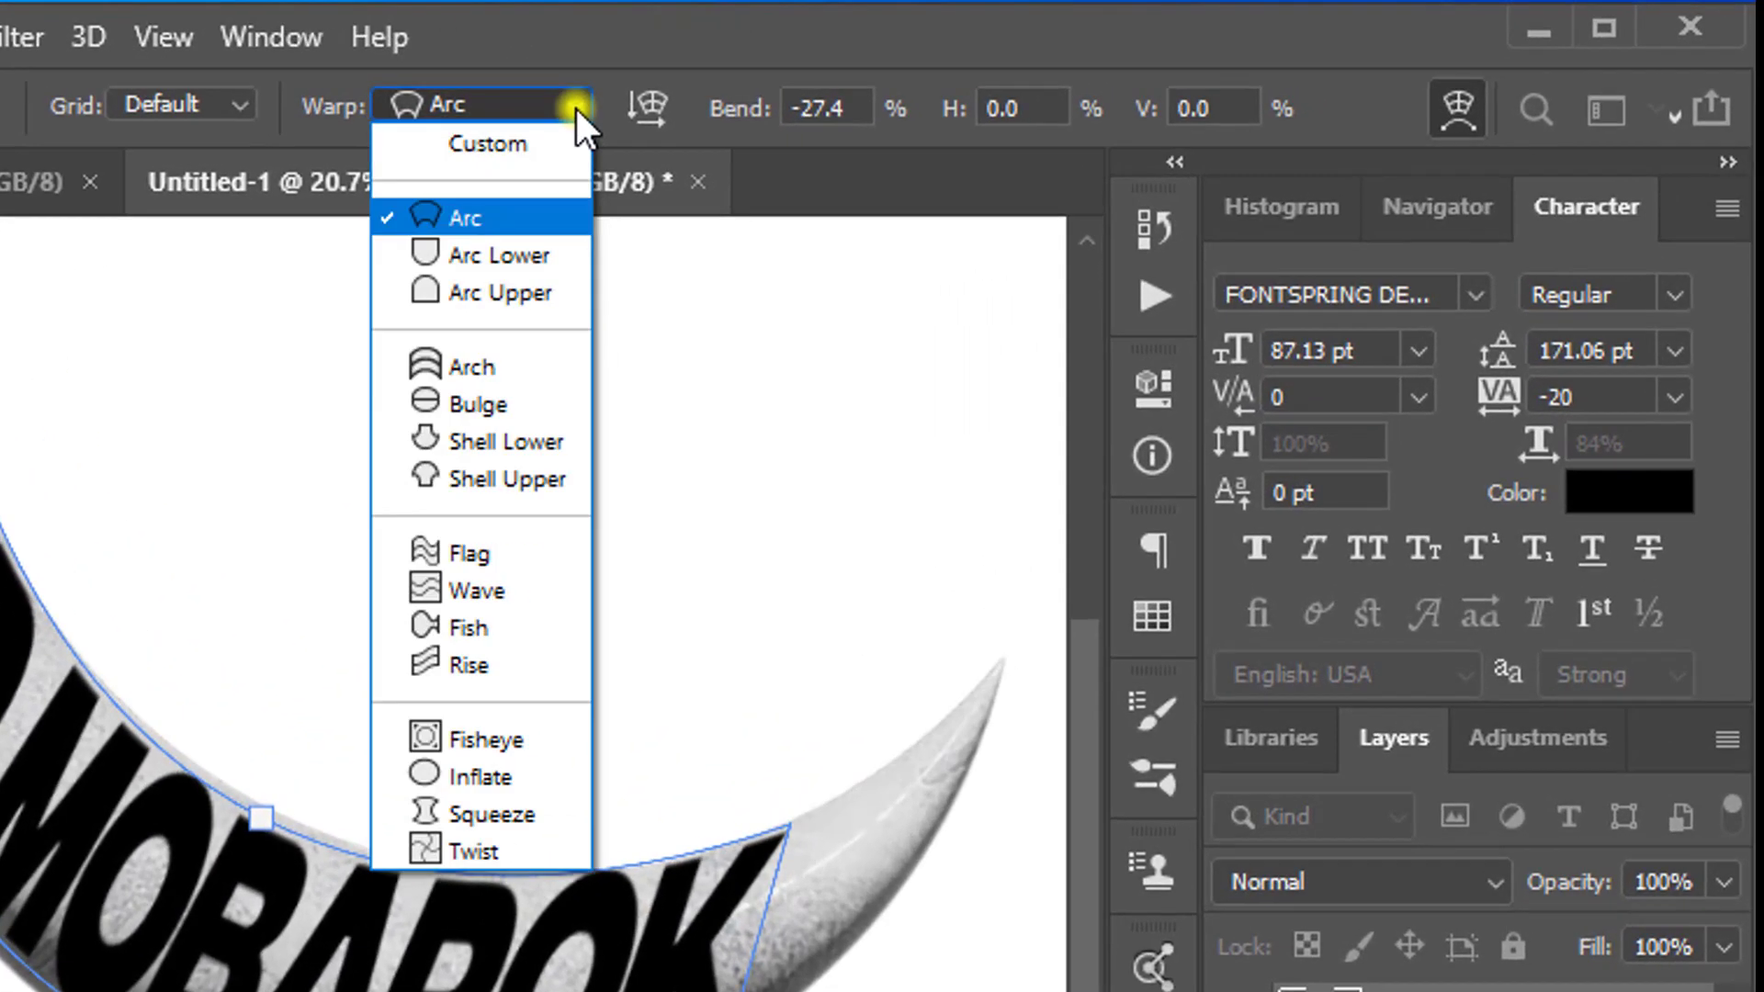
click(489, 143)
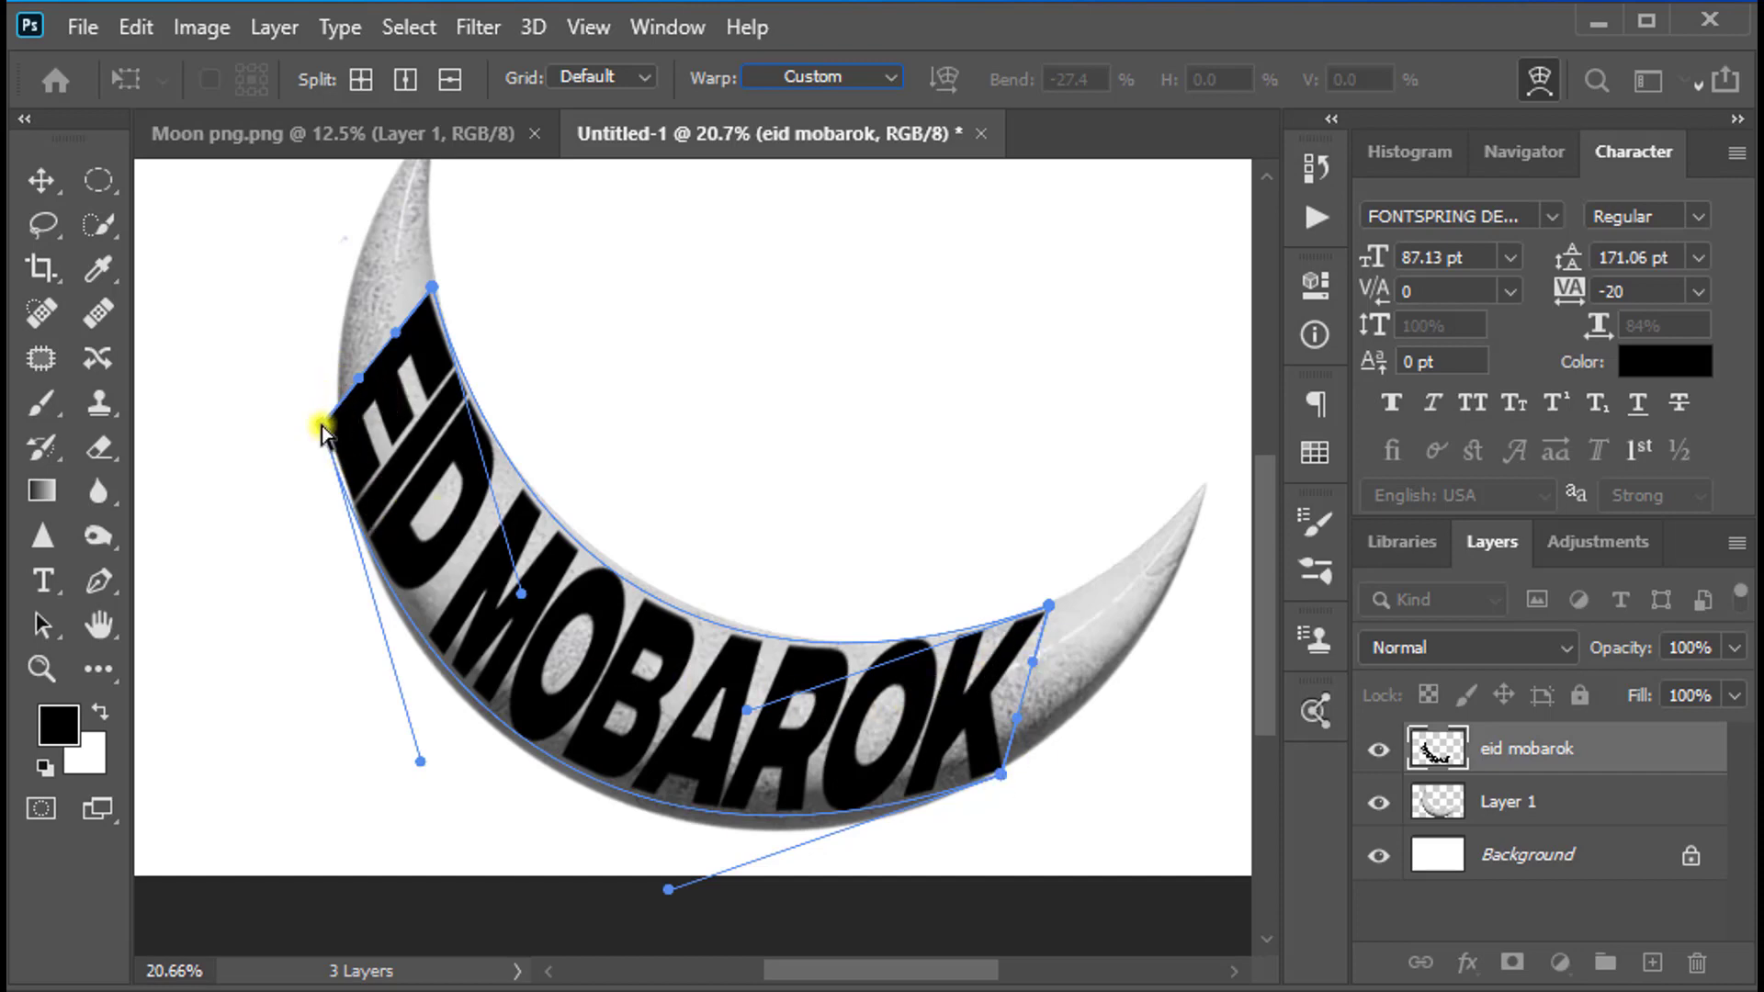
drag(323, 430, 340, 426)
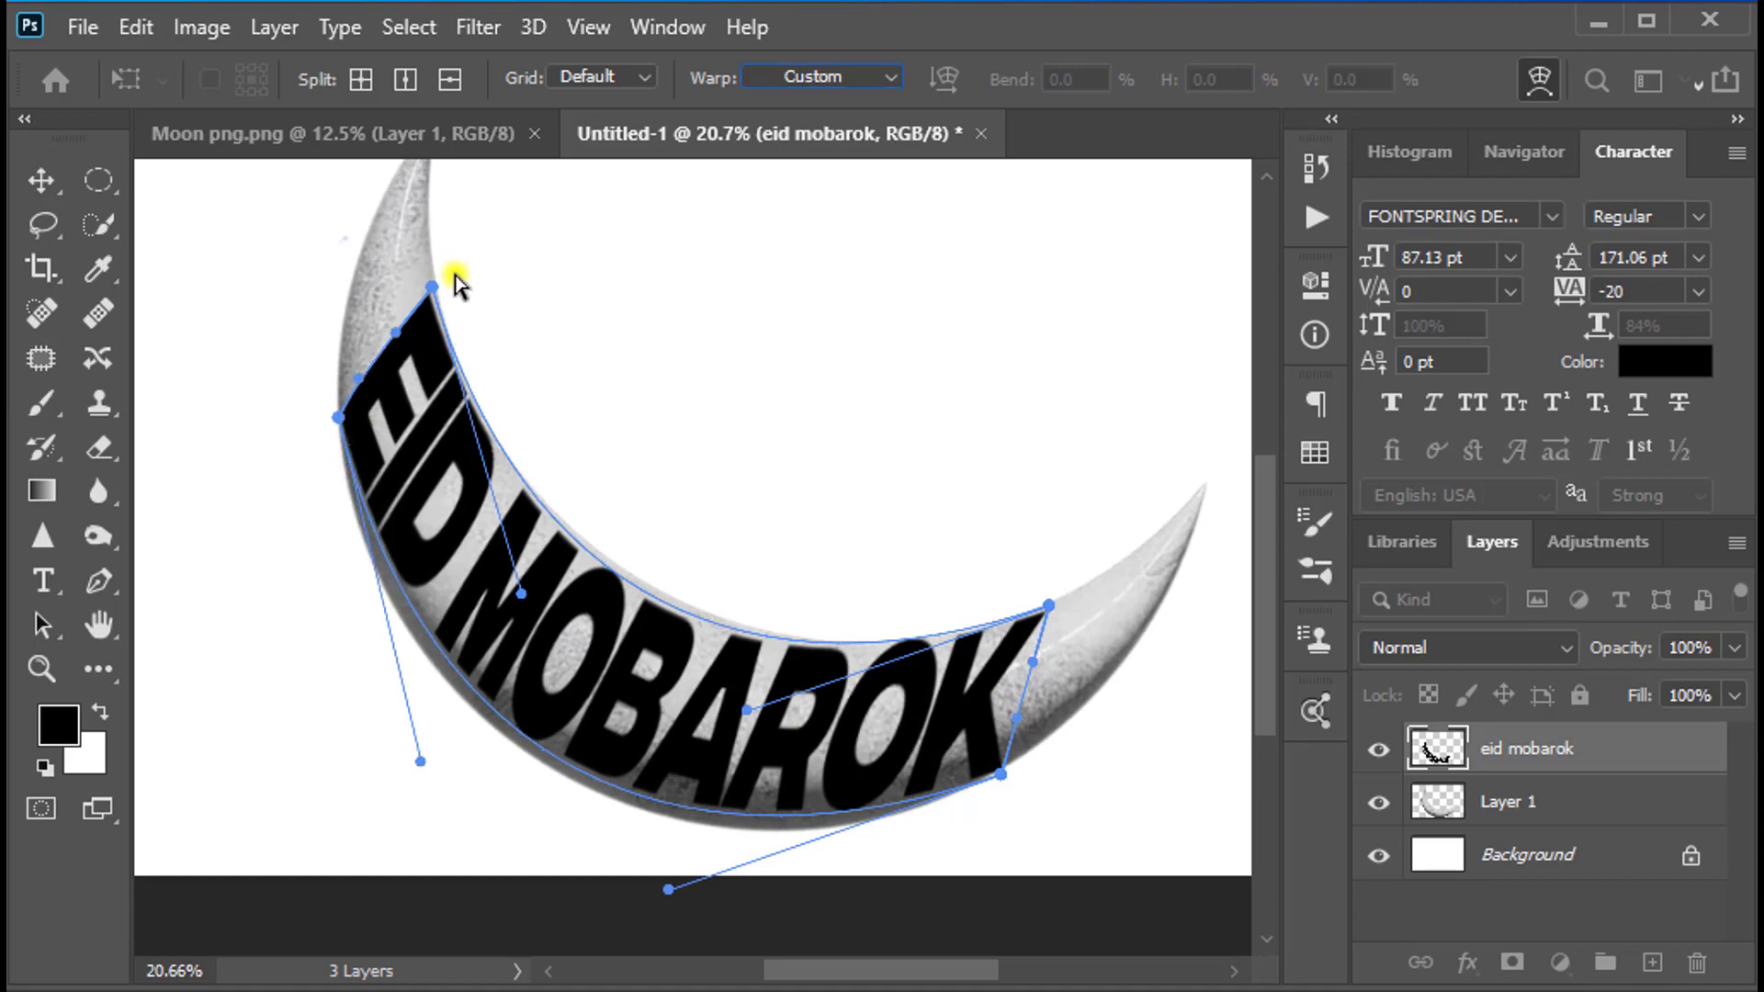
drag(432, 288, 439, 284)
drag(410, 765, 386, 777)
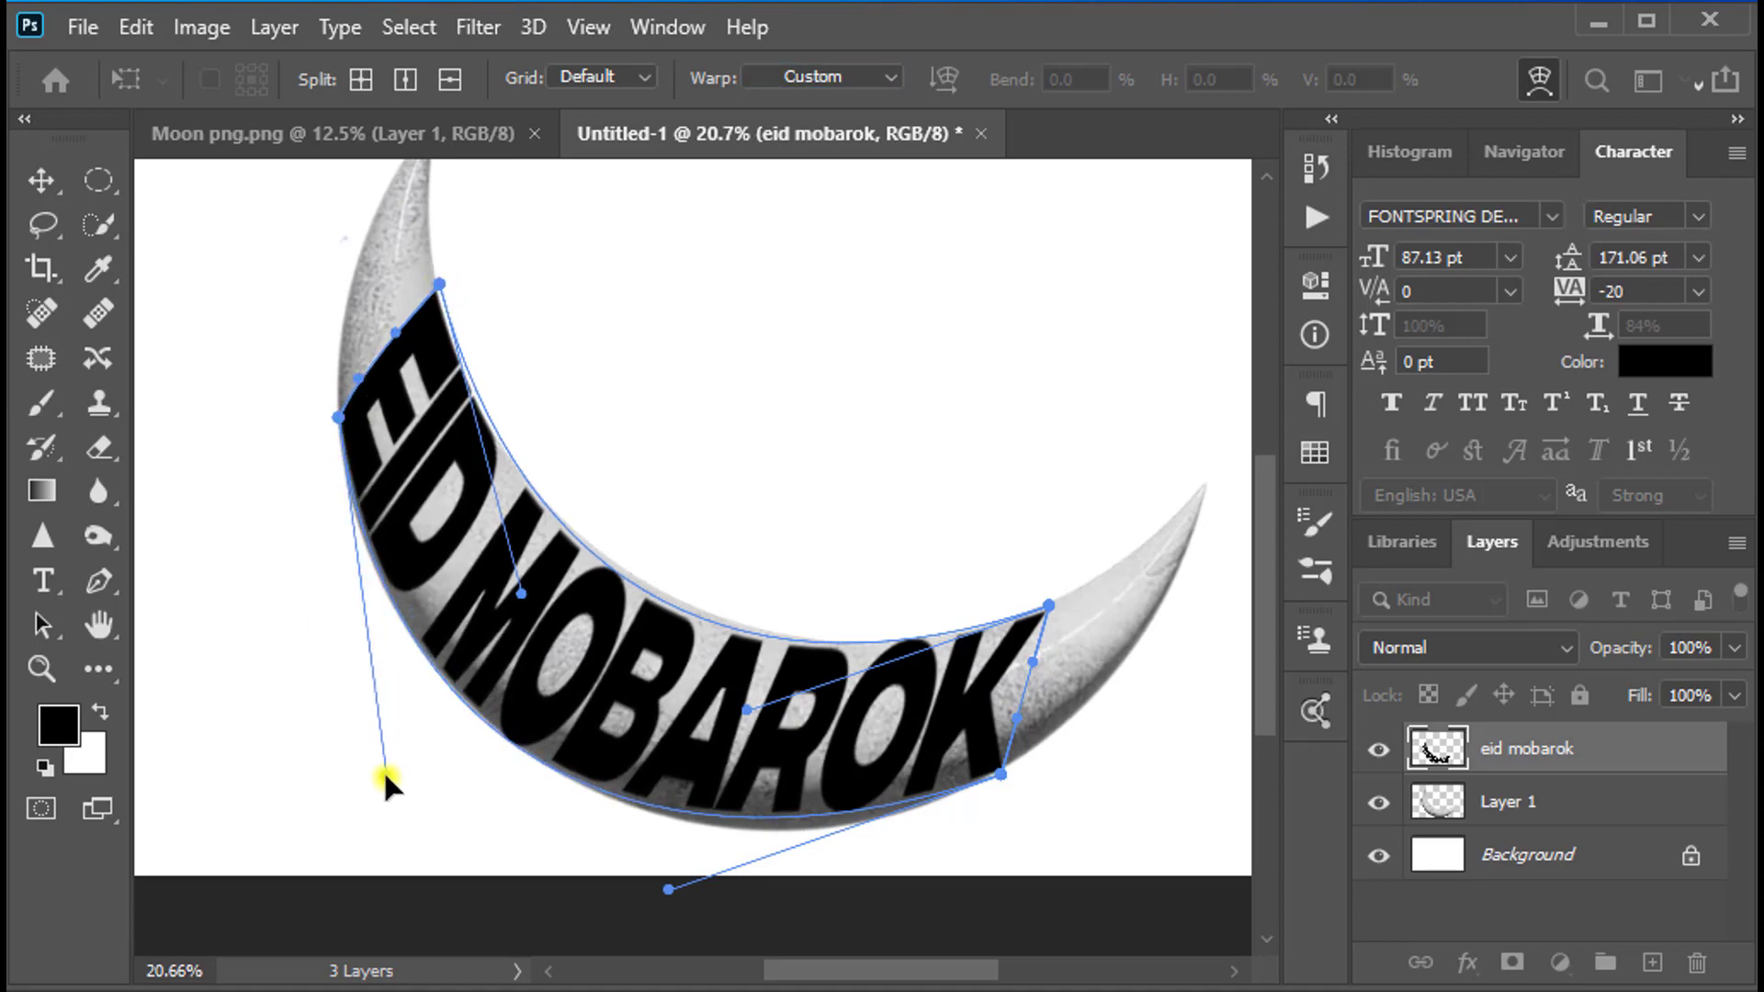
drag(521, 593, 535, 588)
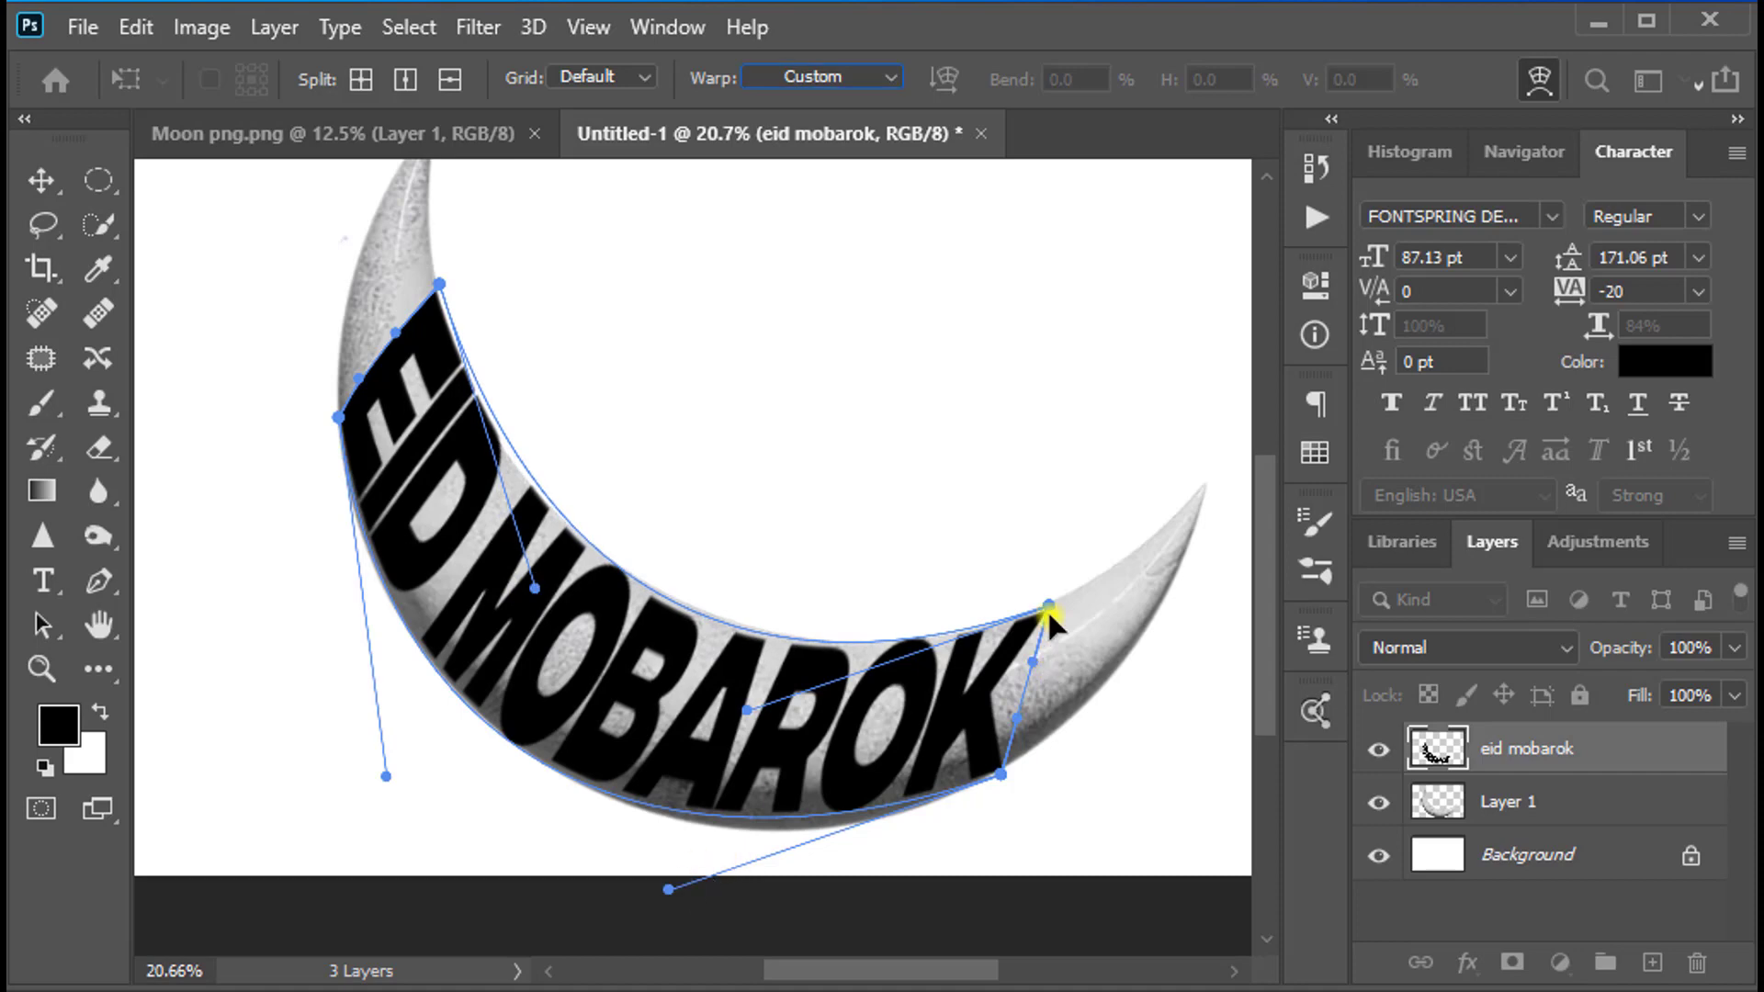
Step: Refine the warp's corners and curve handles so the text's "K" end and lower edge follow the crescent, and commit the transform
drag(1051, 606, 1052, 593)
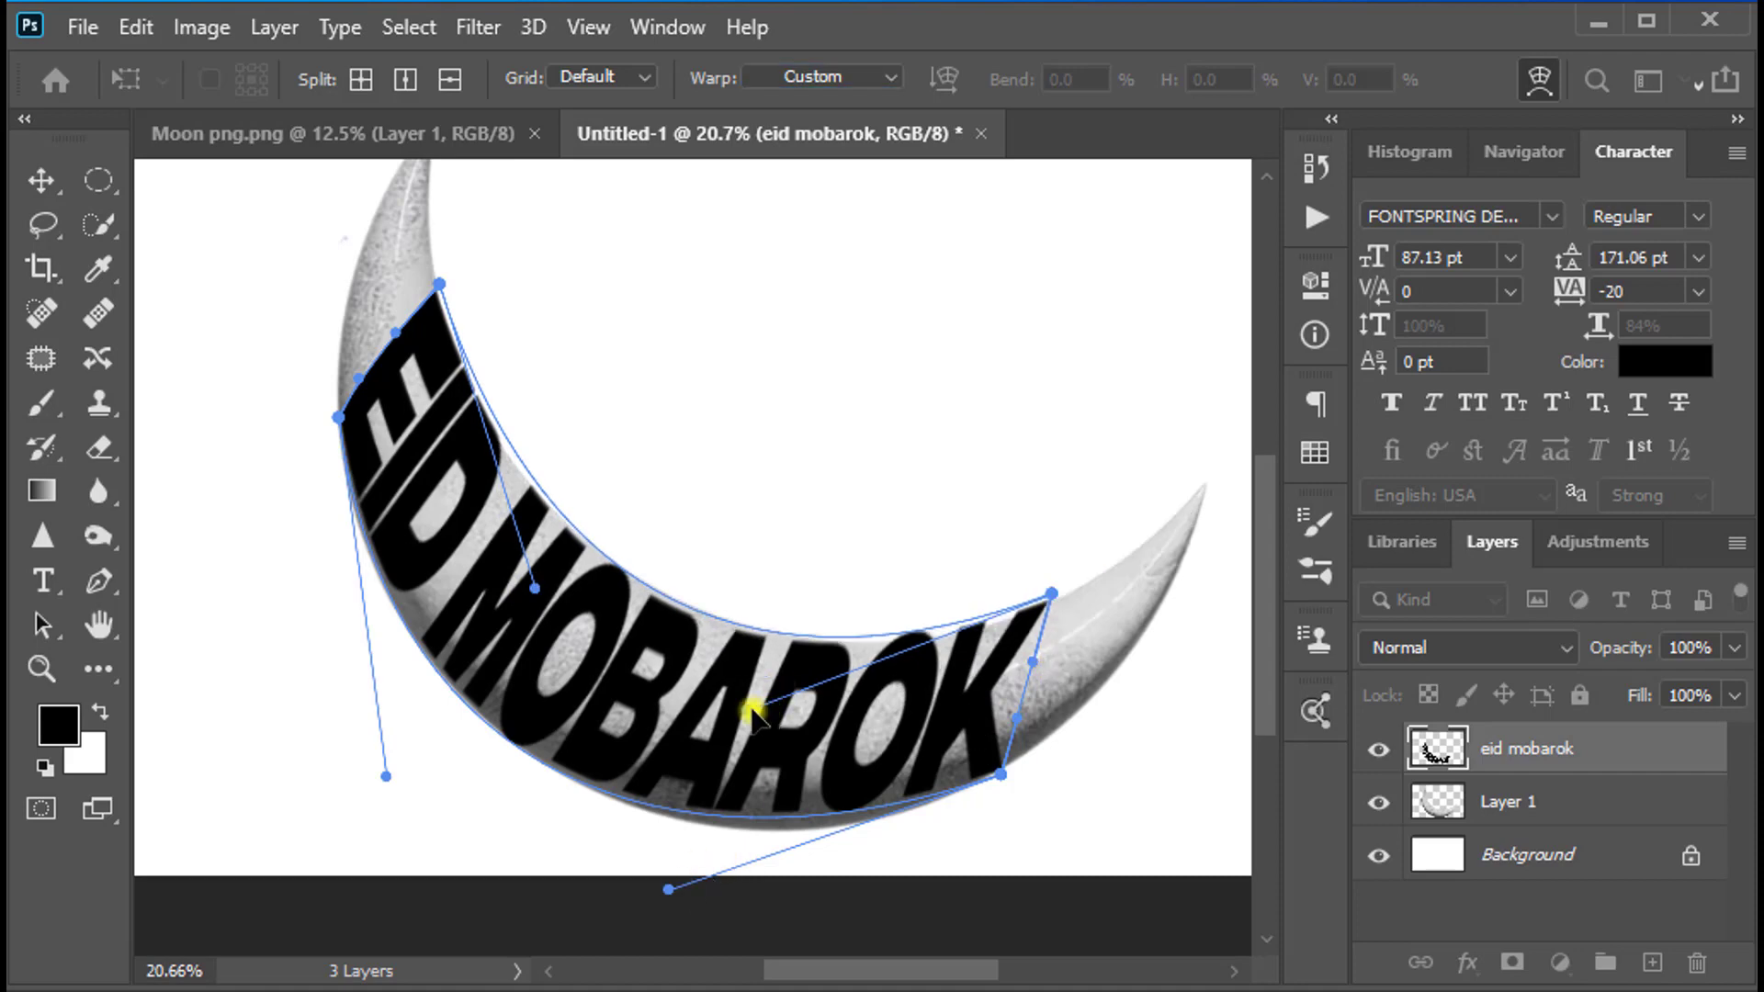
drag(753, 712, 755, 691)
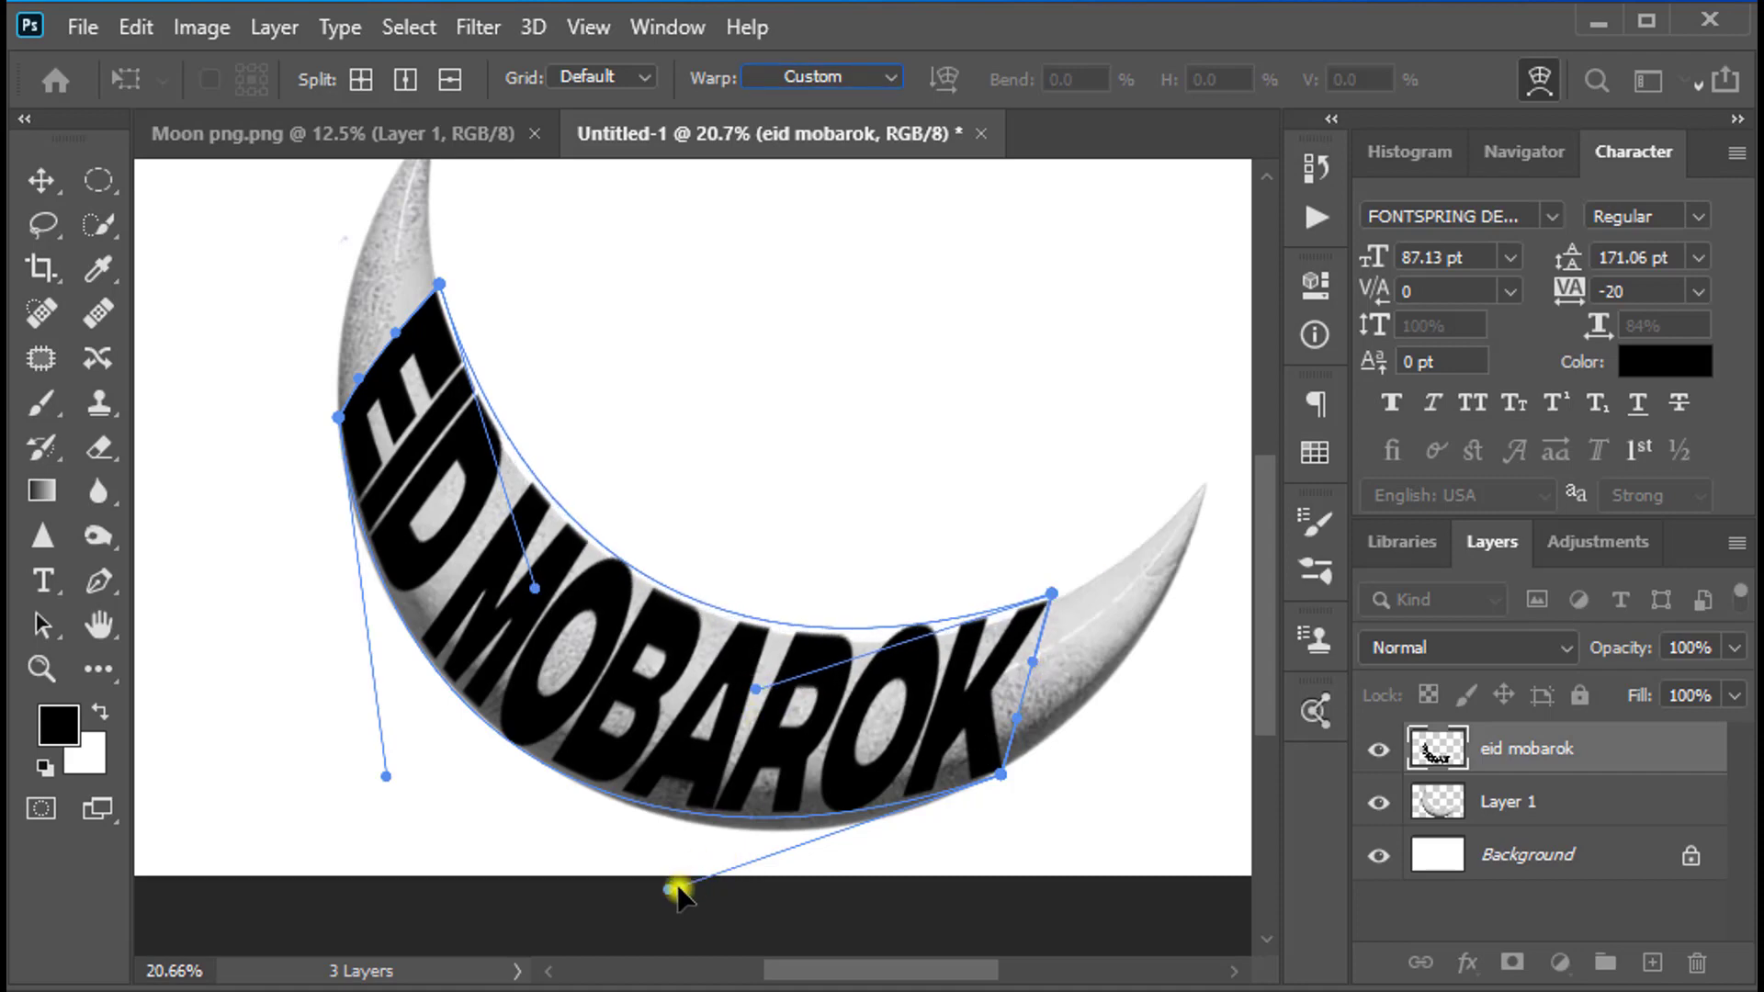
drag(669, 889, 681, 937)
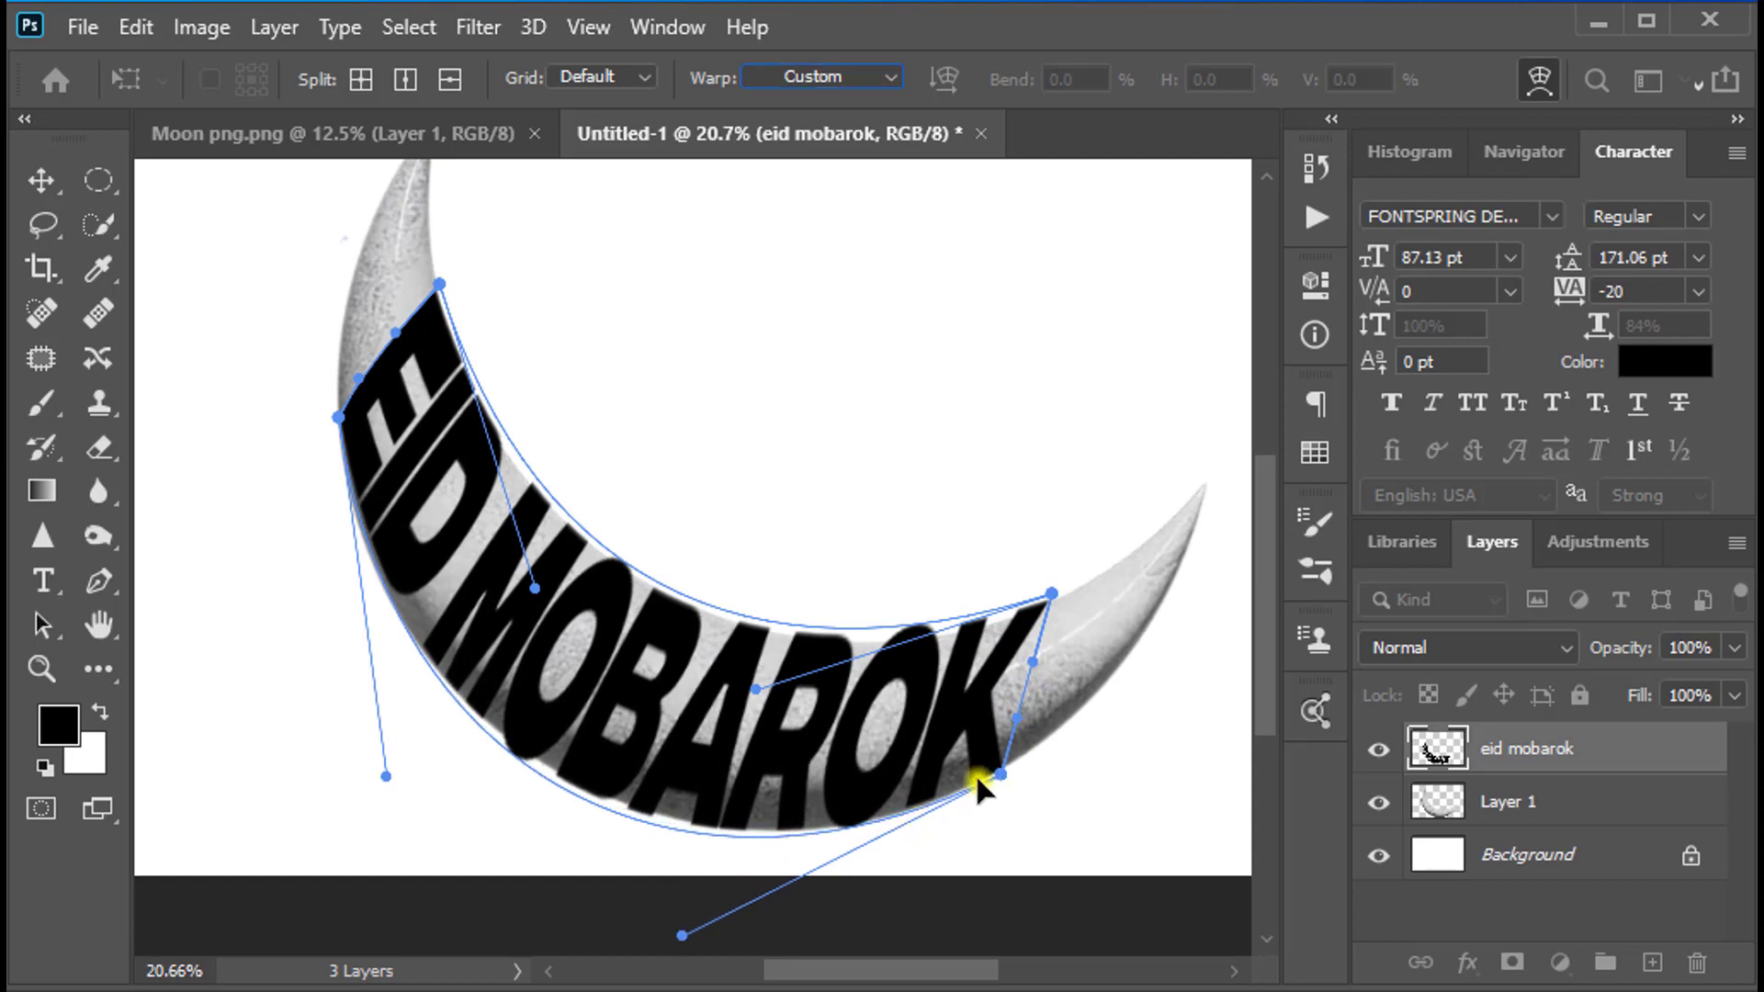
drag(930, 787, 997, 776)
drag(525, 755, 523, 746)
drag(338, 417, 333, 411)
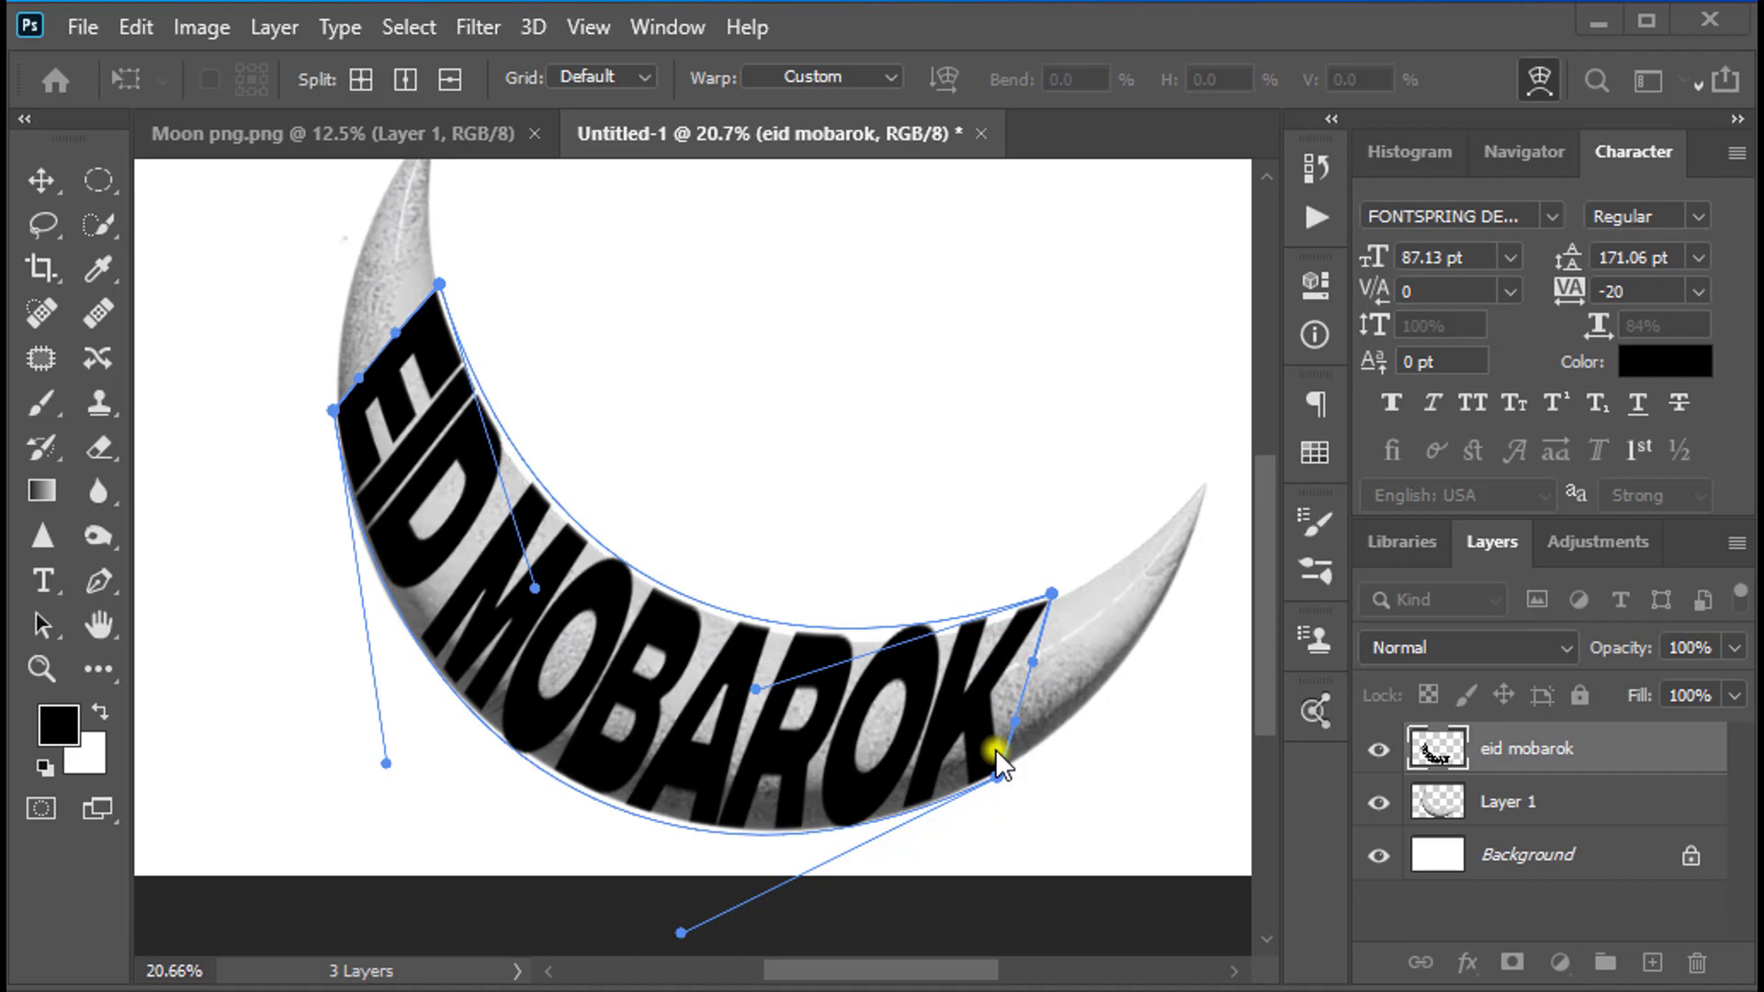
key(Return)
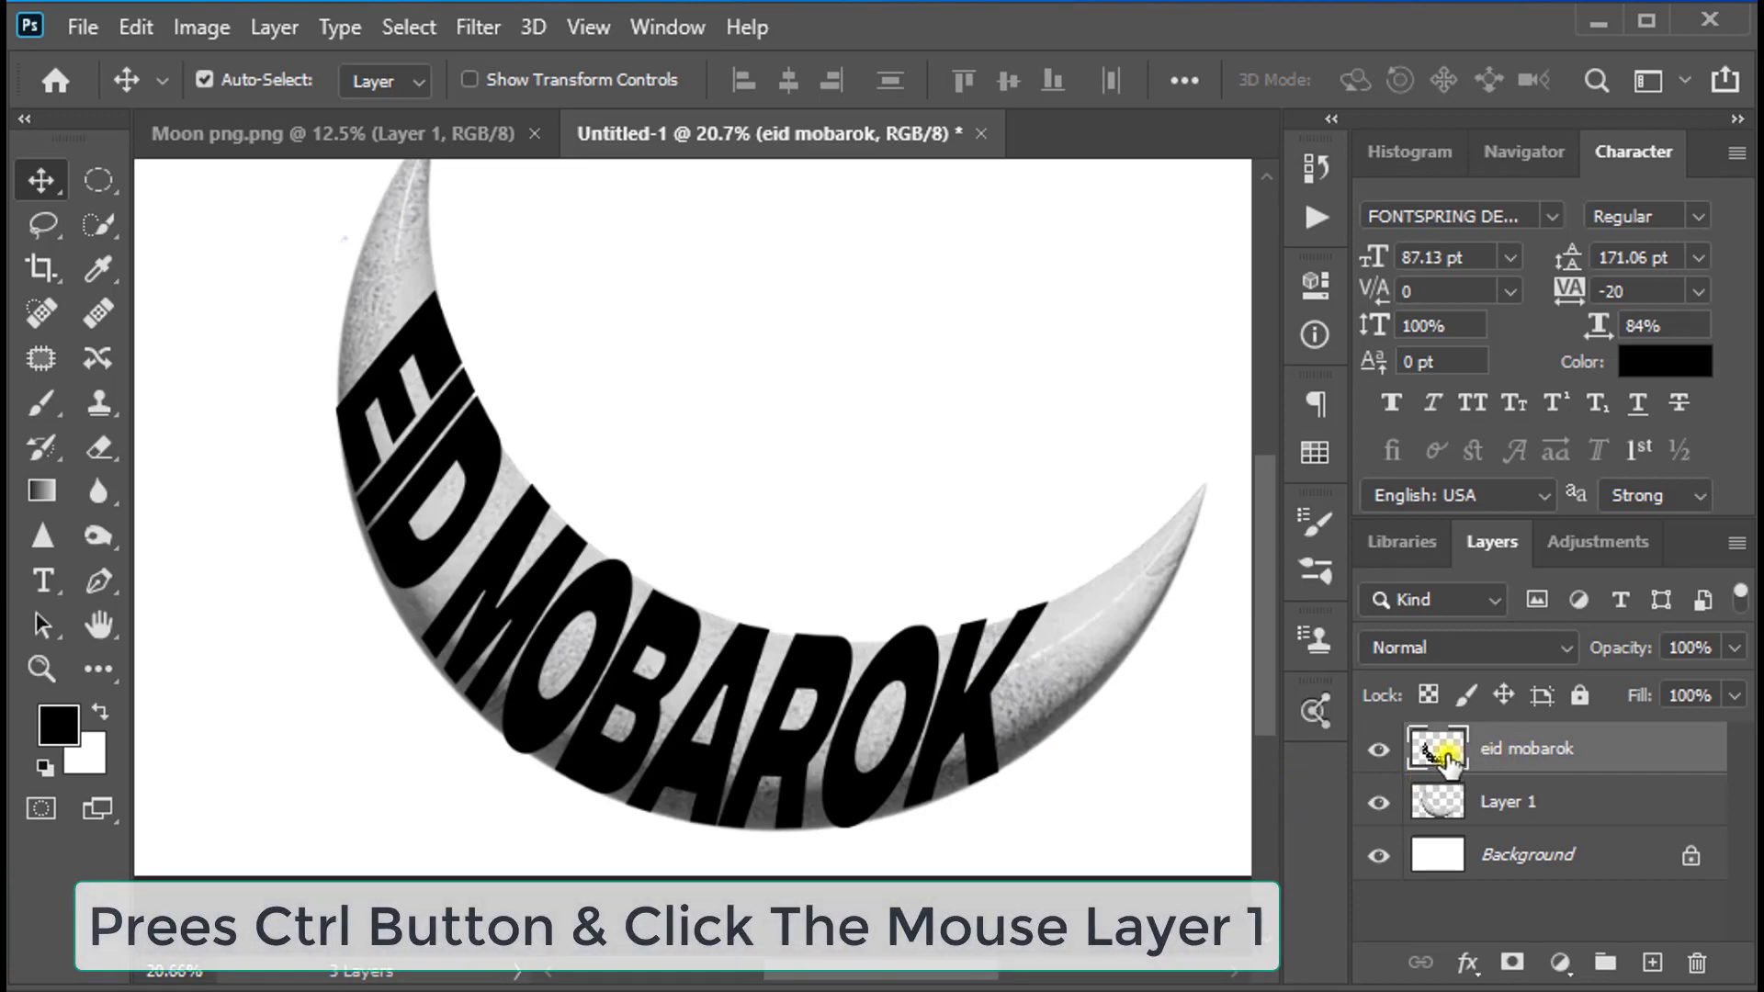
Step: Load the "eid mobarok" layer's outline as a selection, hide that layer, and add a layer mask to Layer 1 from the selection
key(ctrl)
ctrl+click(1442, 755)
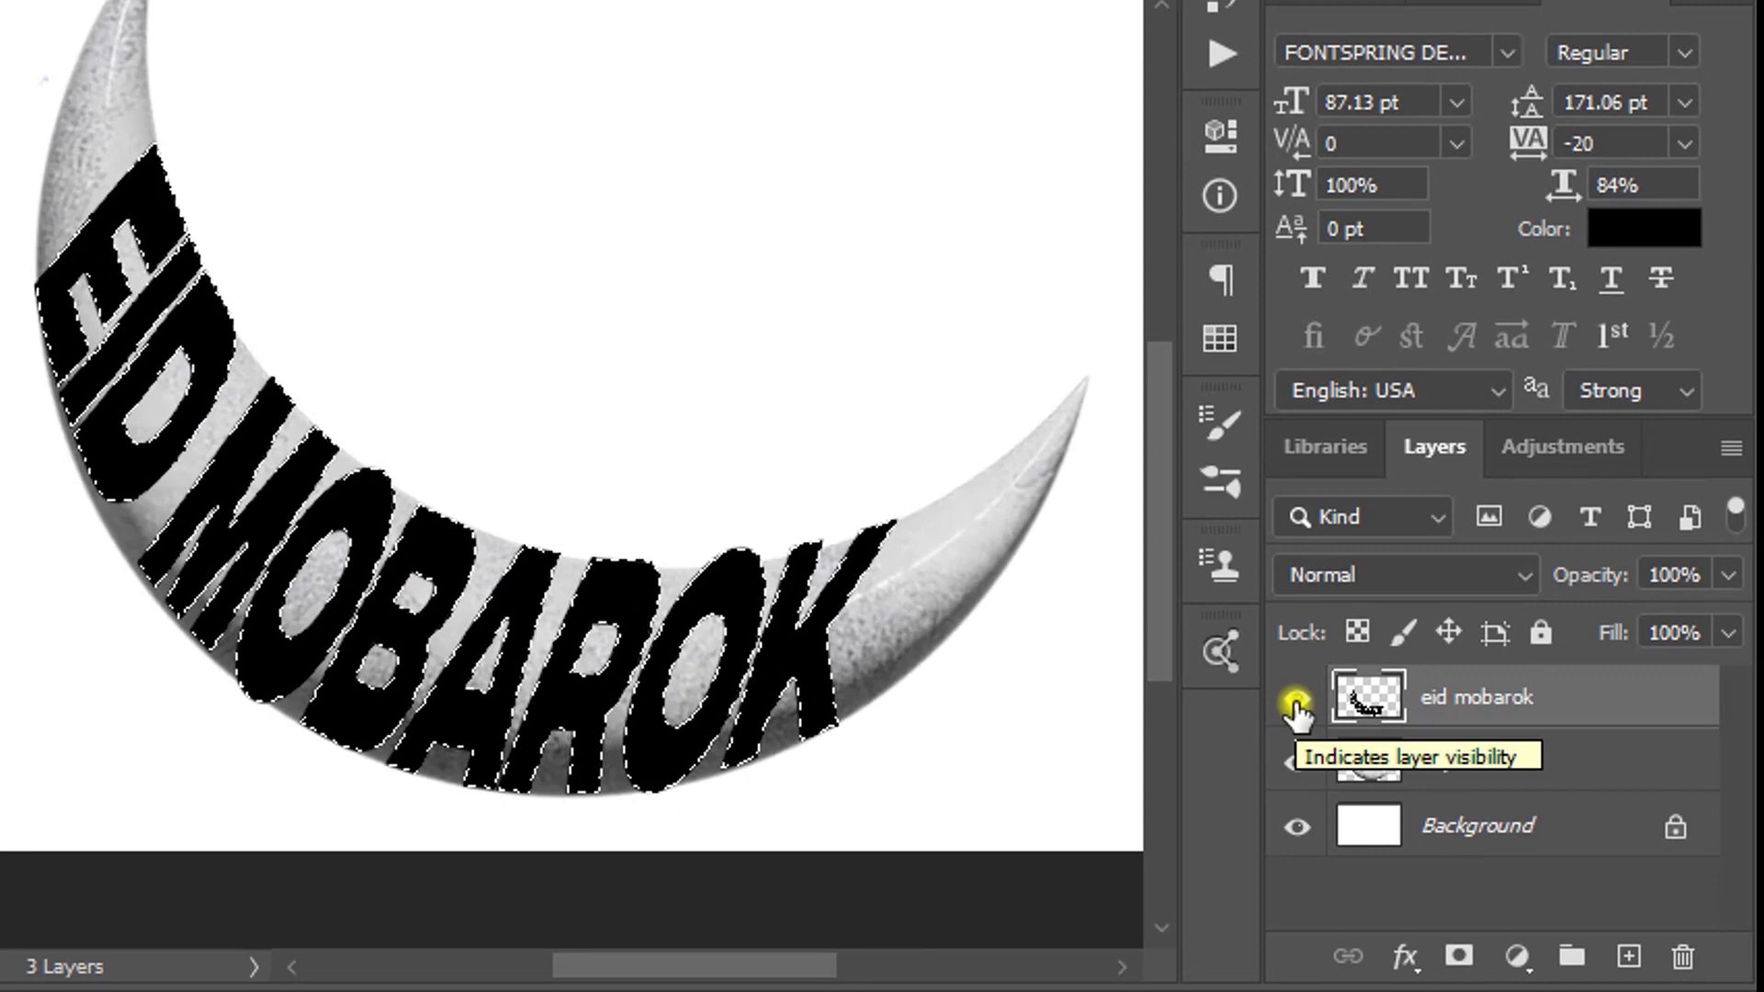
click(1296, 705)
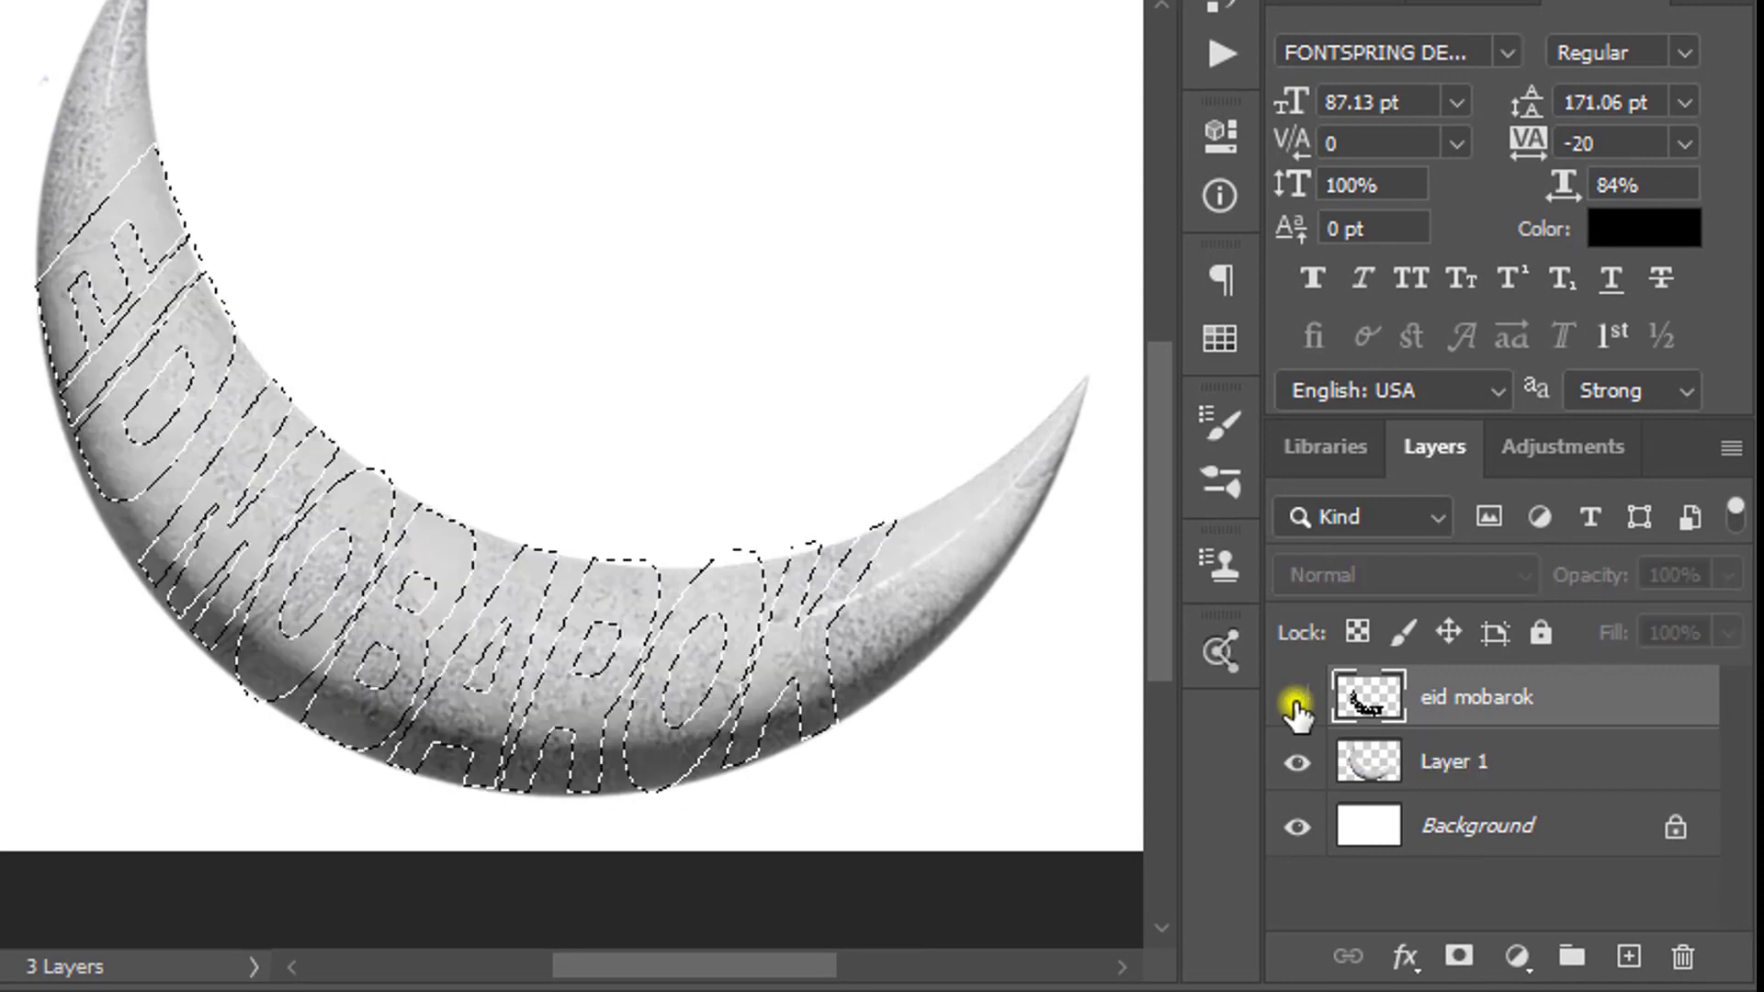
click(1503, 767)
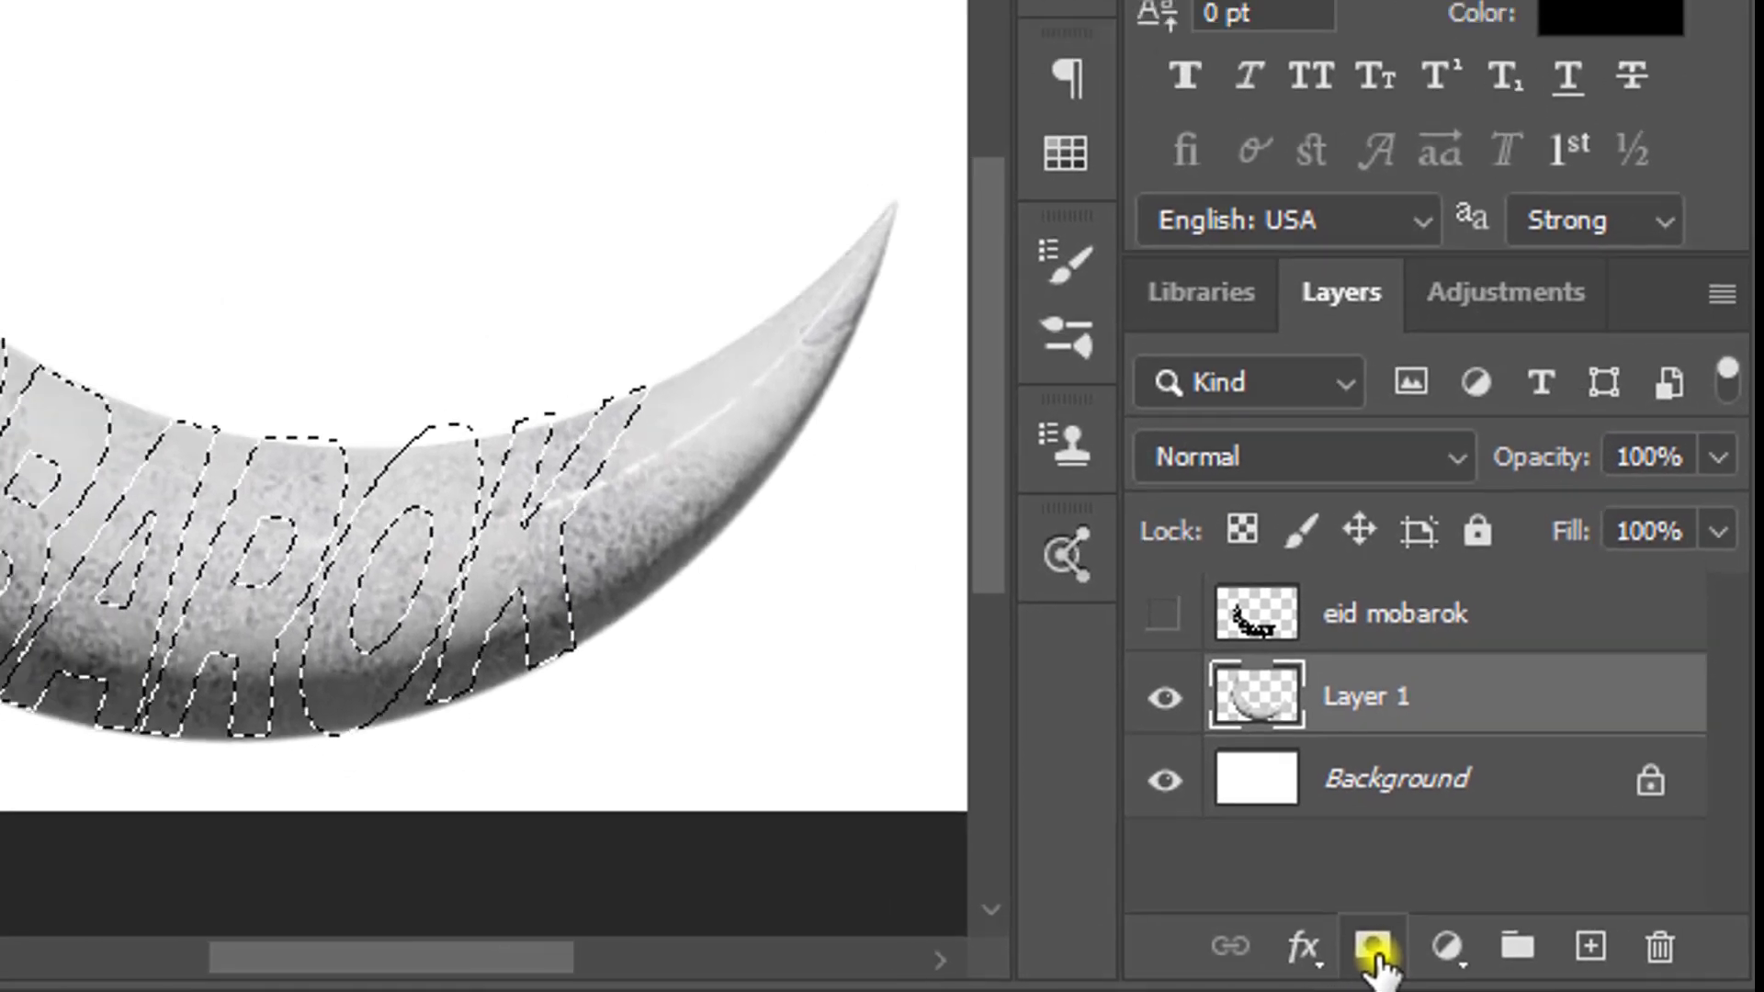
click(1334, 946)
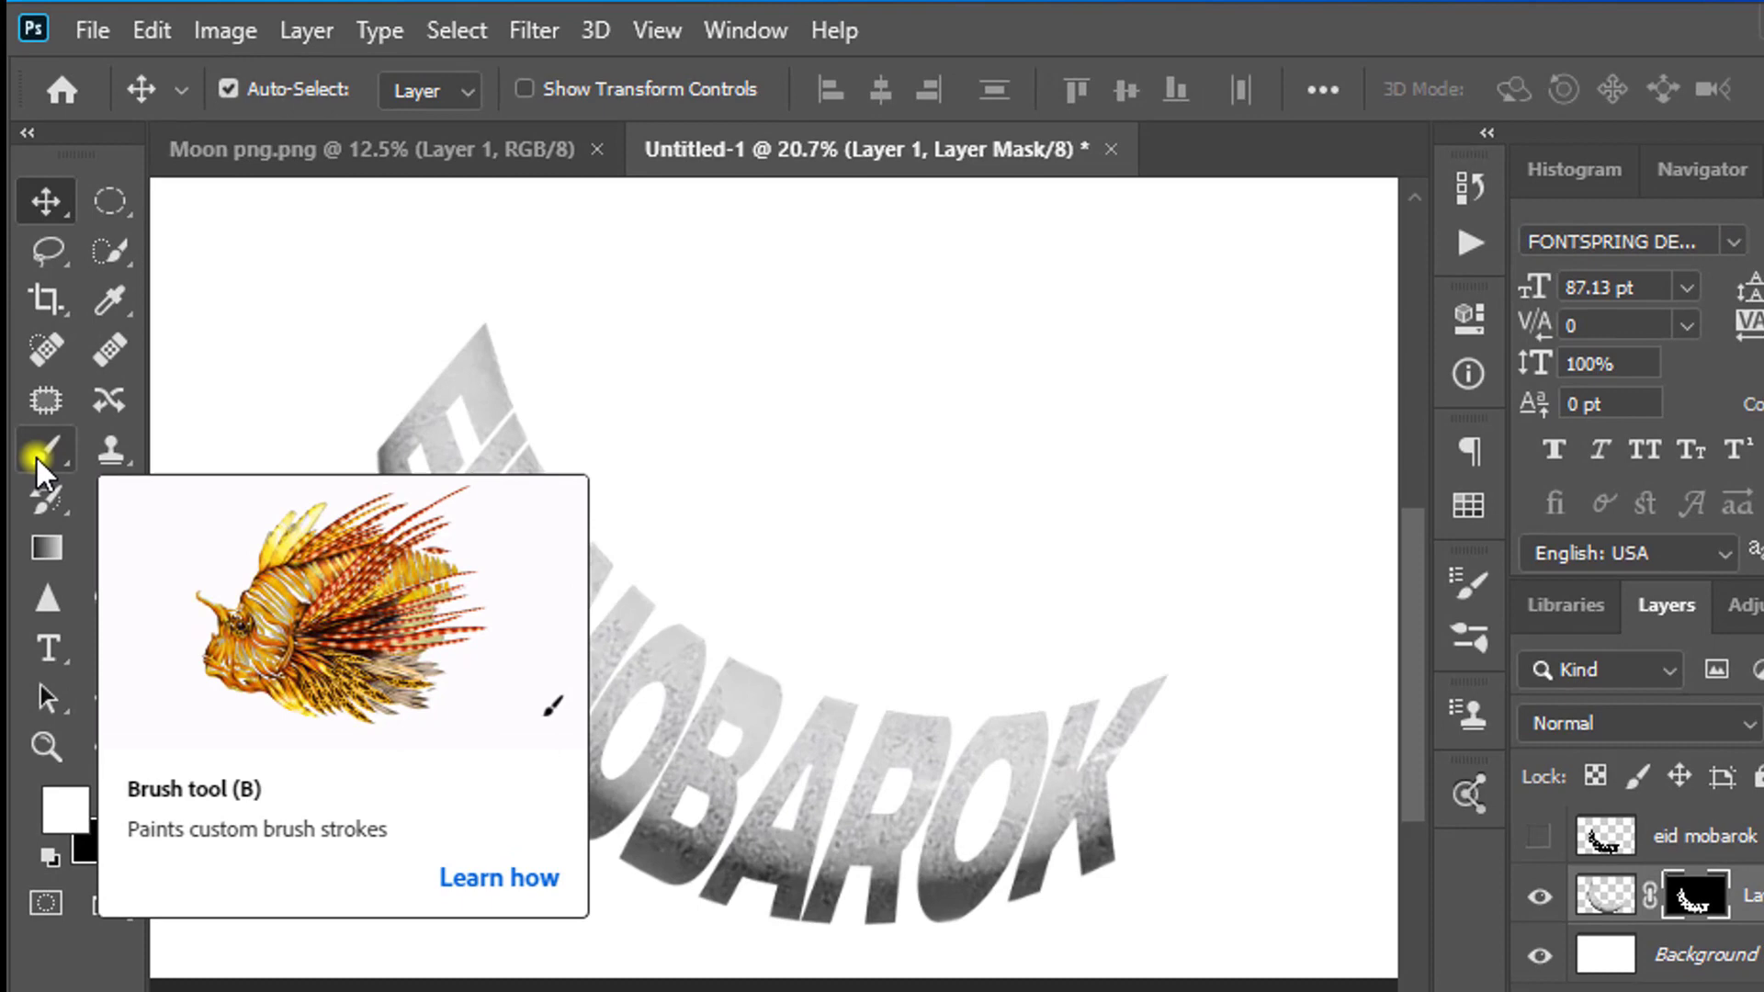
Step: Paint white on Layer 1's mask with a 175 px brush at 98% hardness to restore the crescent's two pointed ends
click(31, 411)
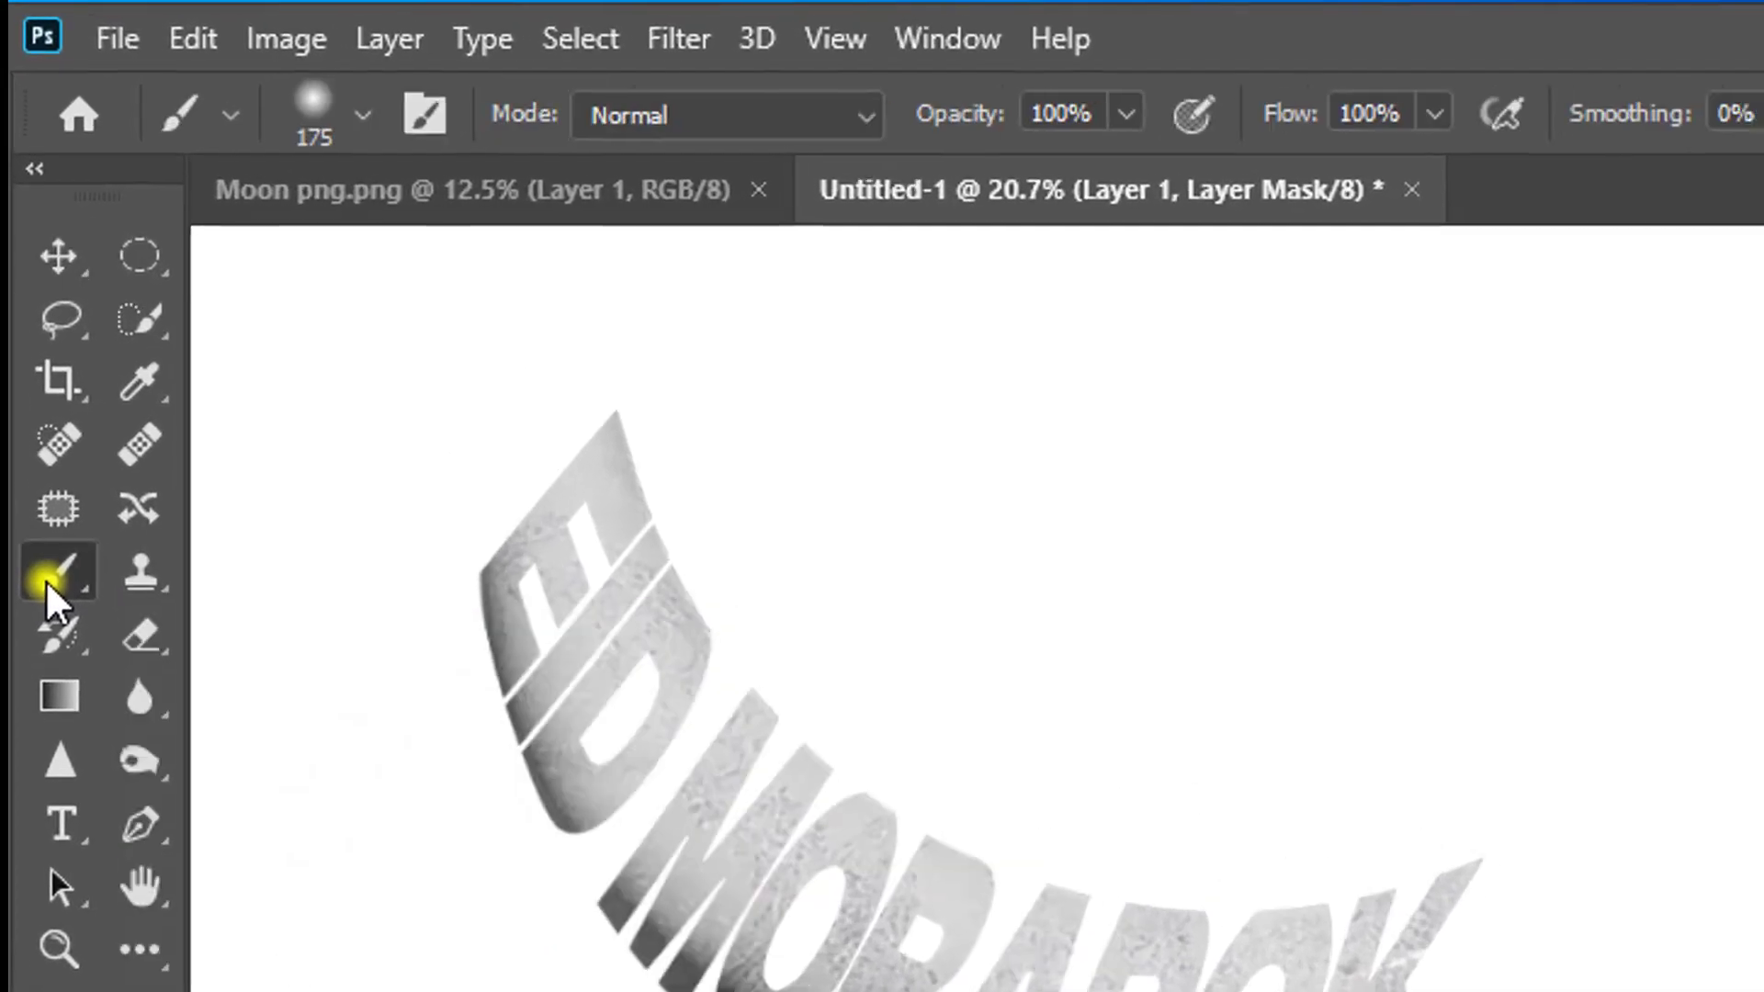
click(362, 120)
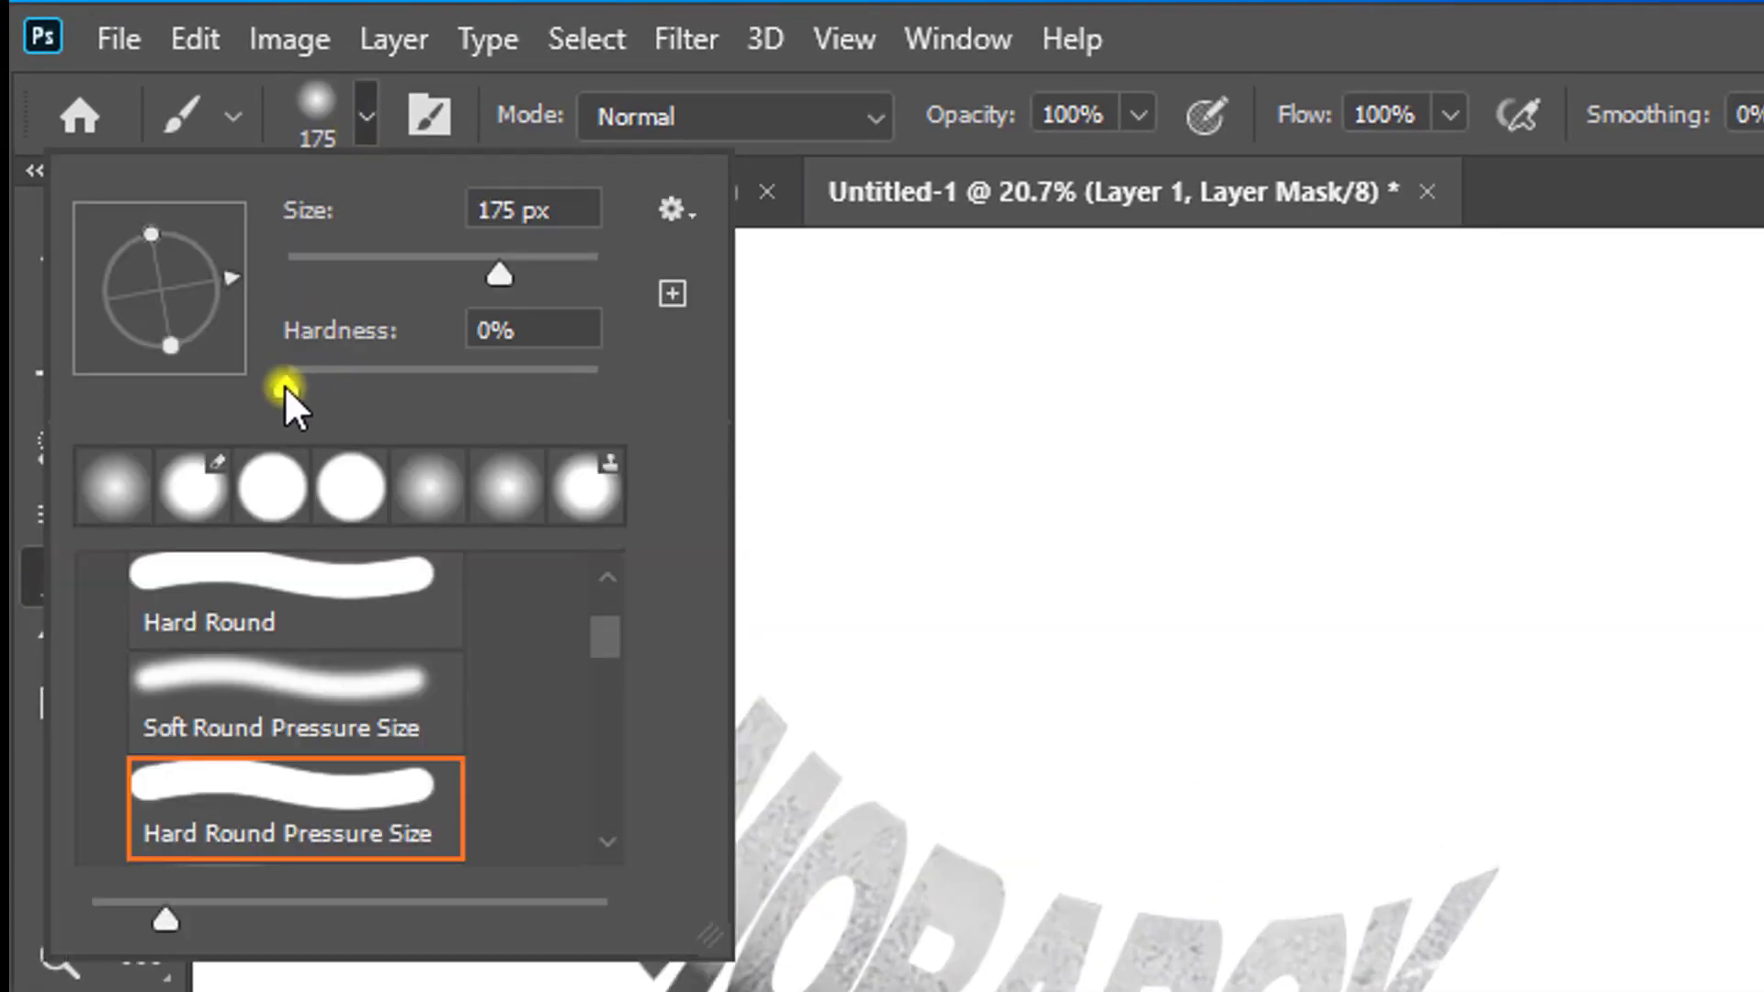
drag(284, 384, 598, 382)
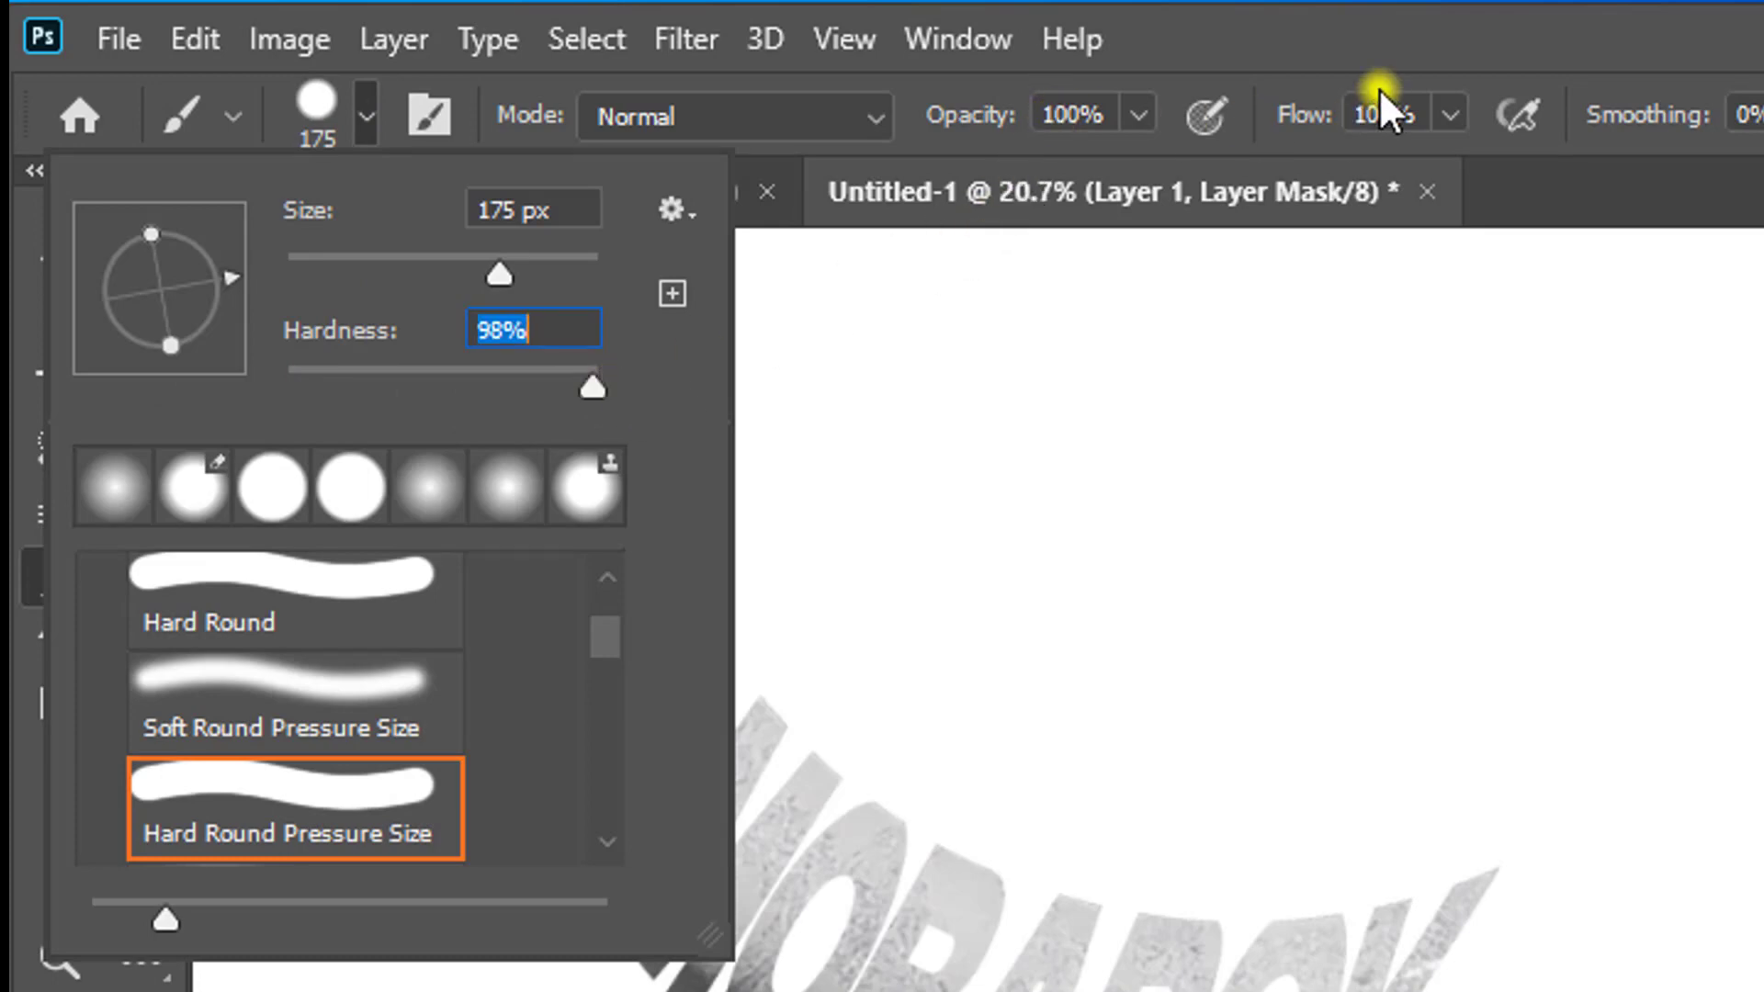
click(1481, 50)
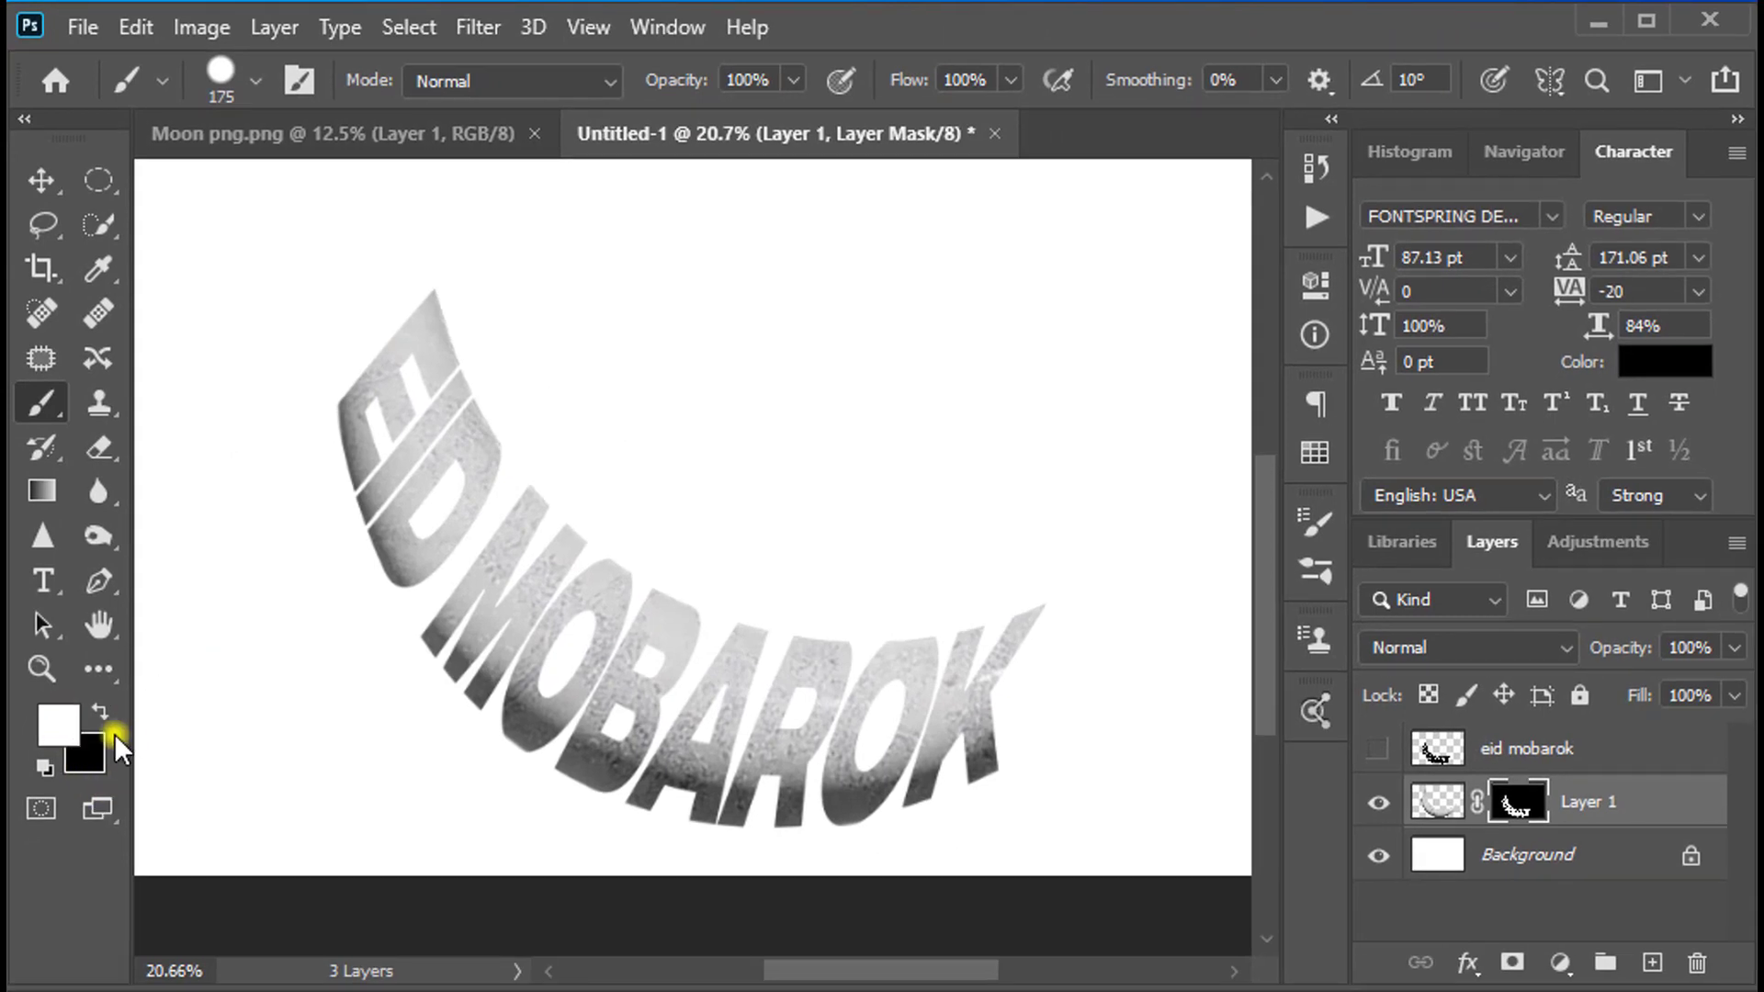
scroll(322, 288, down, 1)
scroll(323, 288, up, 3)
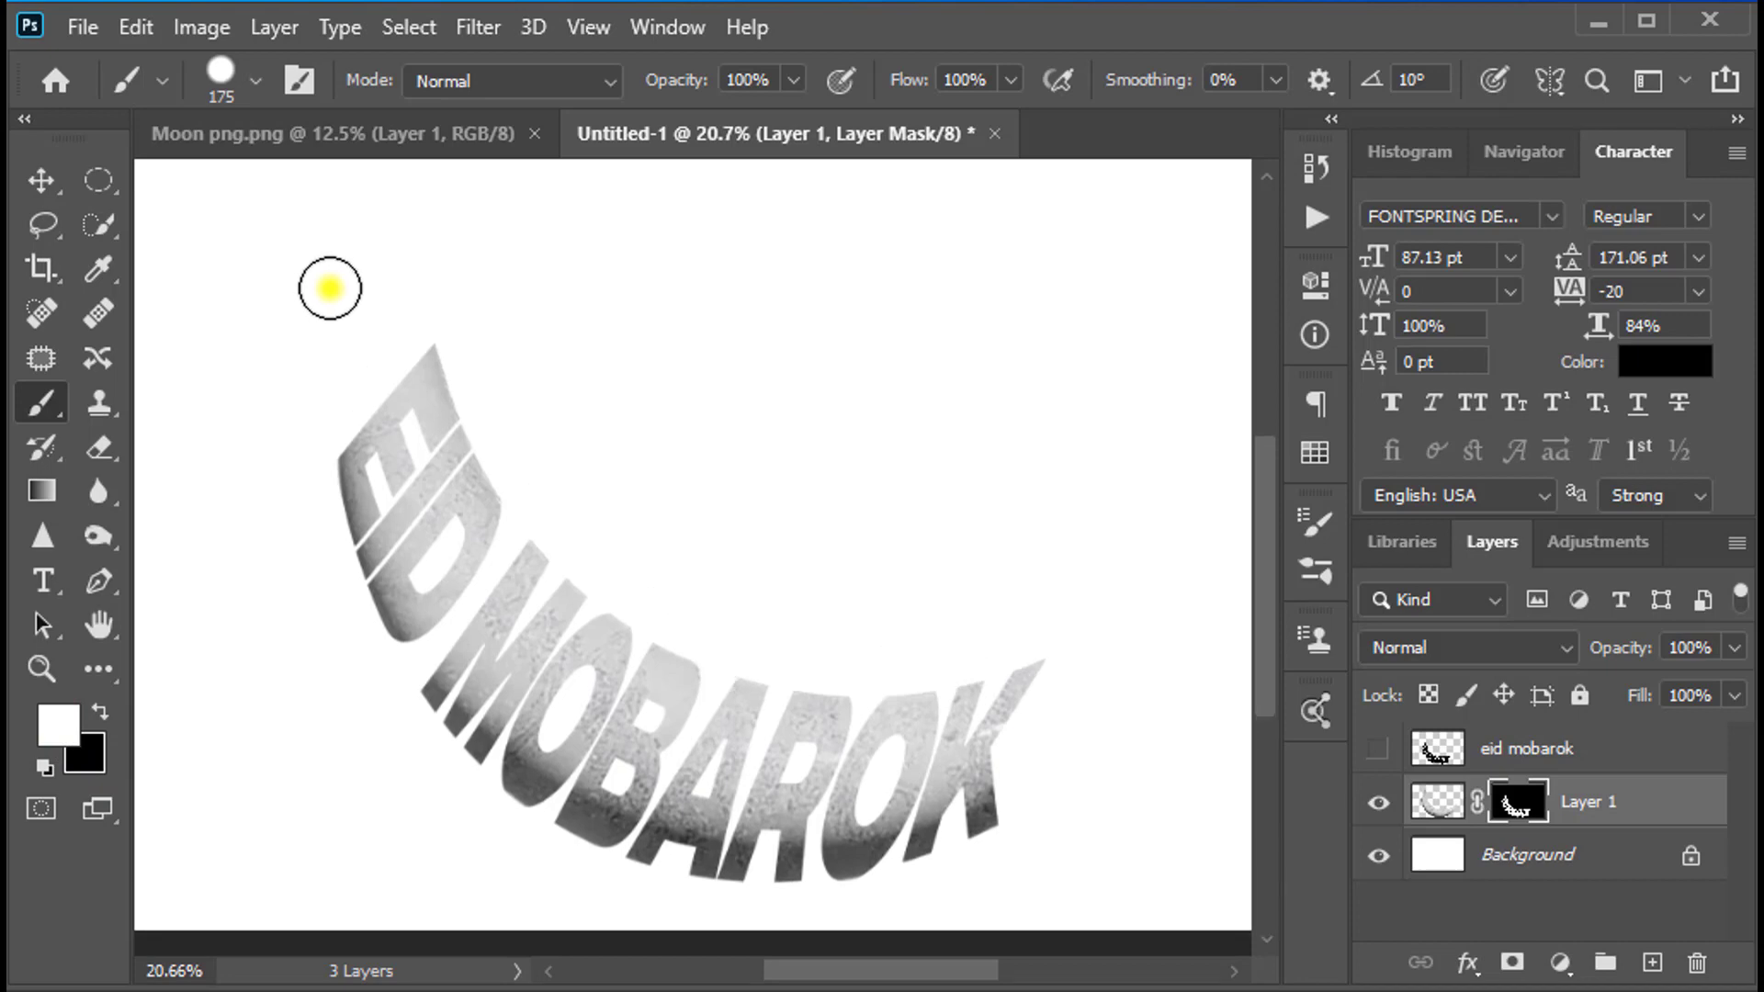
mouse_move(409, 193)
mouse_down()
mouse_move(469, 189)
mouse_move(411, 209)
mouse_move(384, 288)
mouse_move(406, 331)
mouse_move(422, 214)
mouse_move(342, 444)
mouse_move(370, 343)
mouse_move(380, 368)
mouse_move(421, 336)
mouse_move(436, 193)
mouse_up()
mouse_move(1200, 568)
mouse_down()
mouse_move(1067, 669)
mouse_move(1012, 754)
mouse_move(1002, 839)
mouse_move(1201, 589)
mouse_move(1054, 715)
mouse_move(1201, 564)
mouse_up()
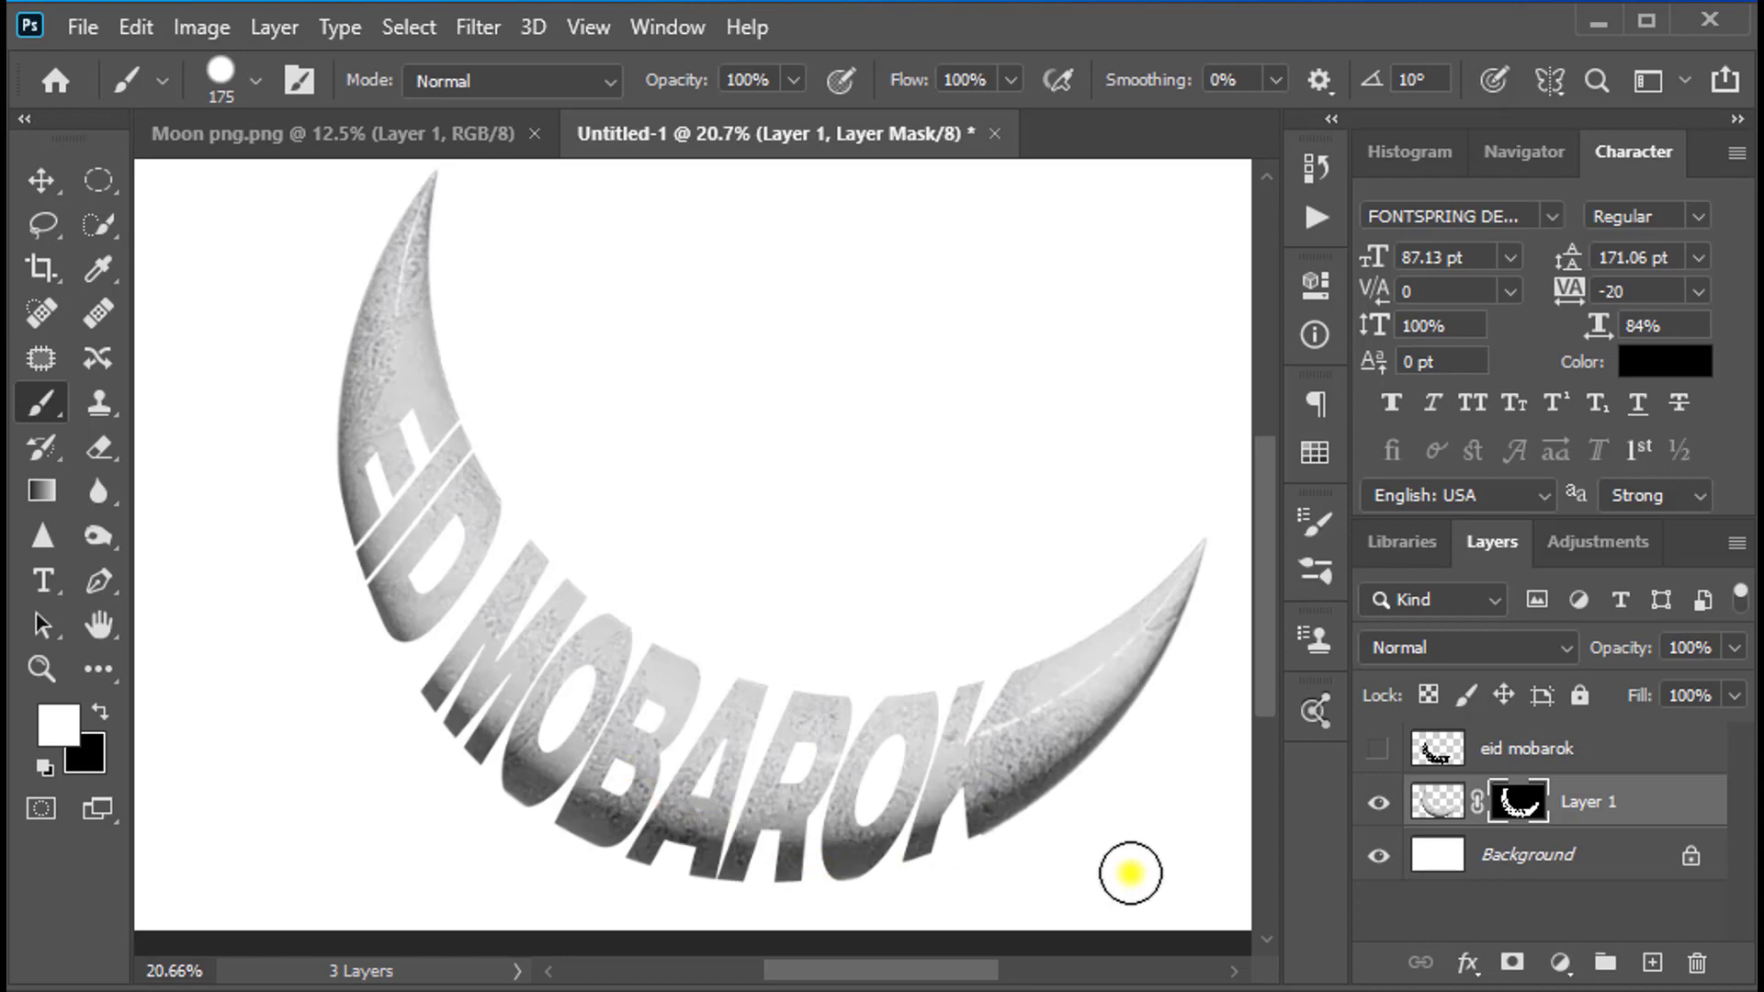
Step: Add a Solid Color fill layer directly above the Background in dark blue 0c026b
click(1547, 850)
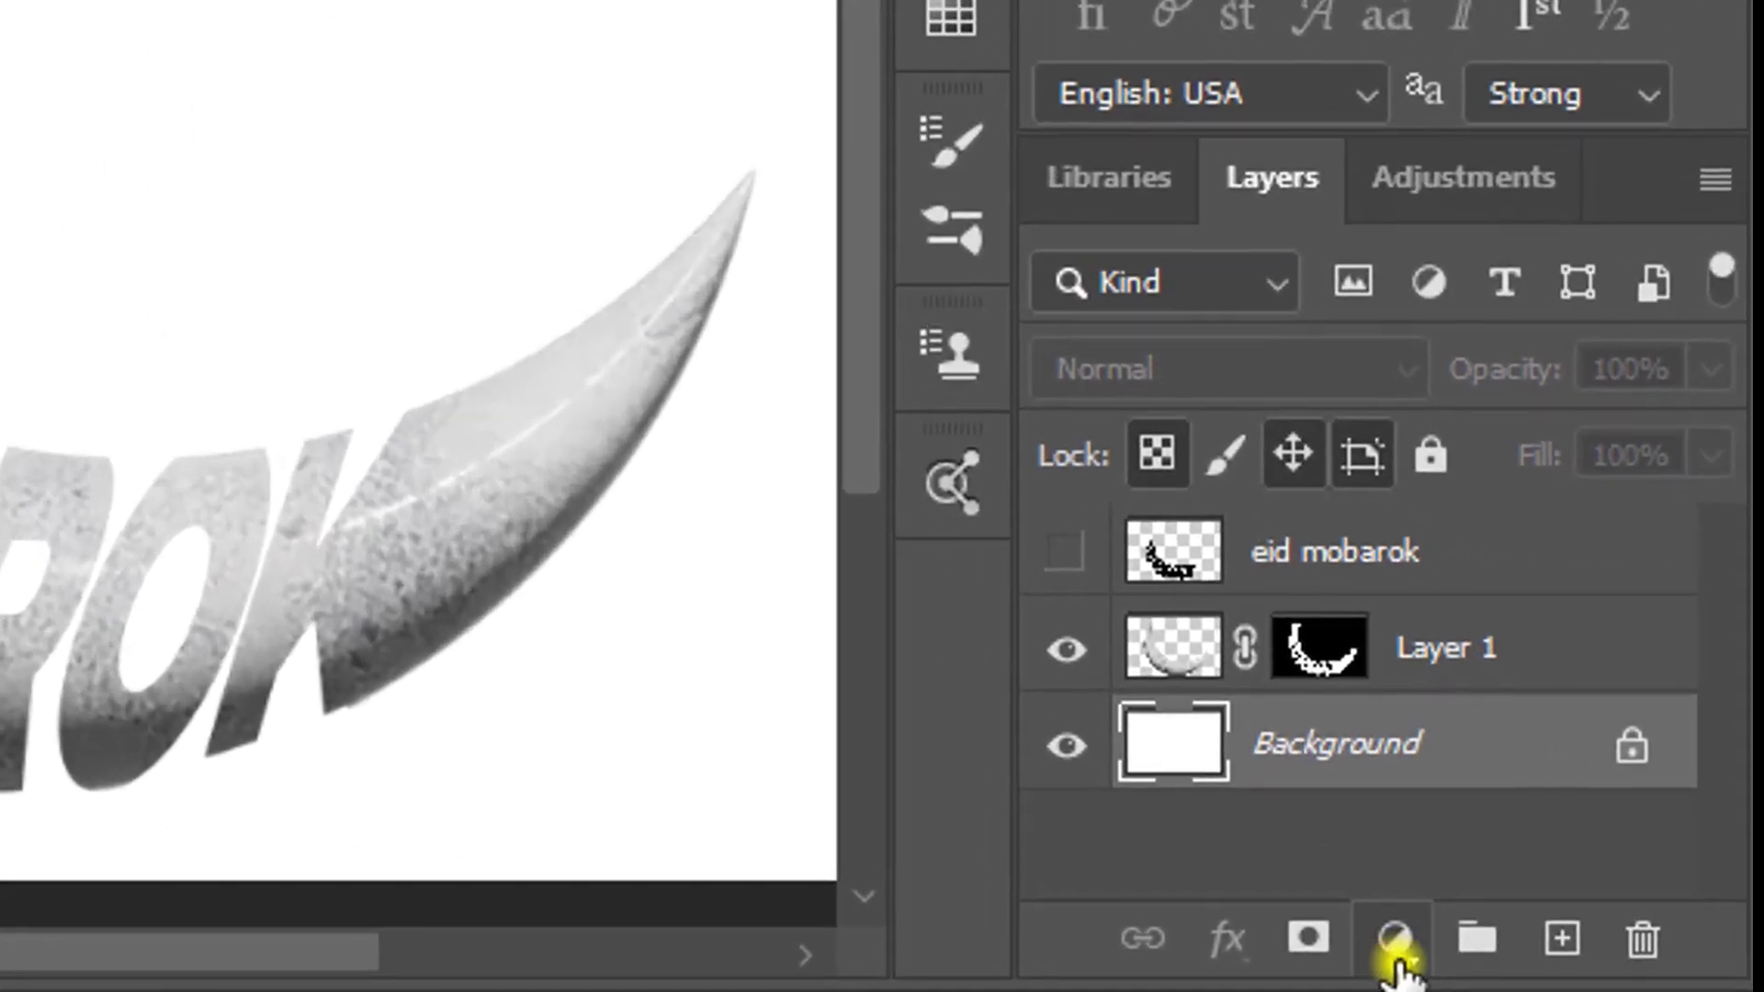
click(1393, 939)
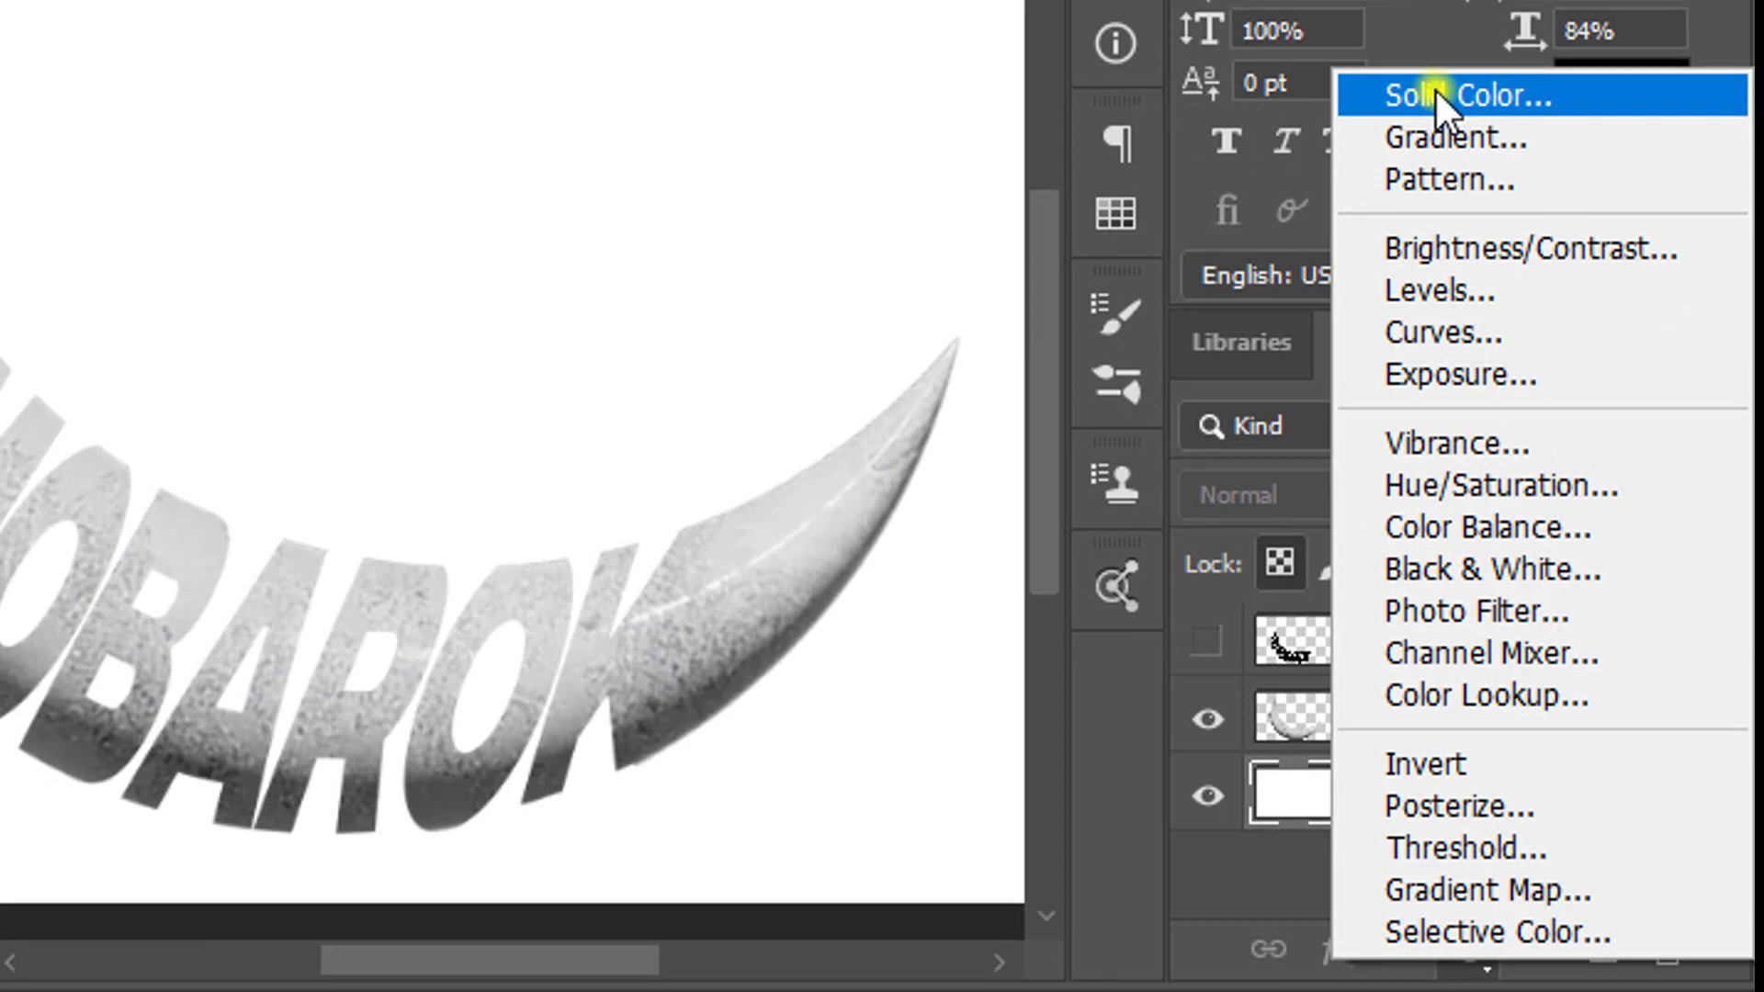
click(1438, 95)
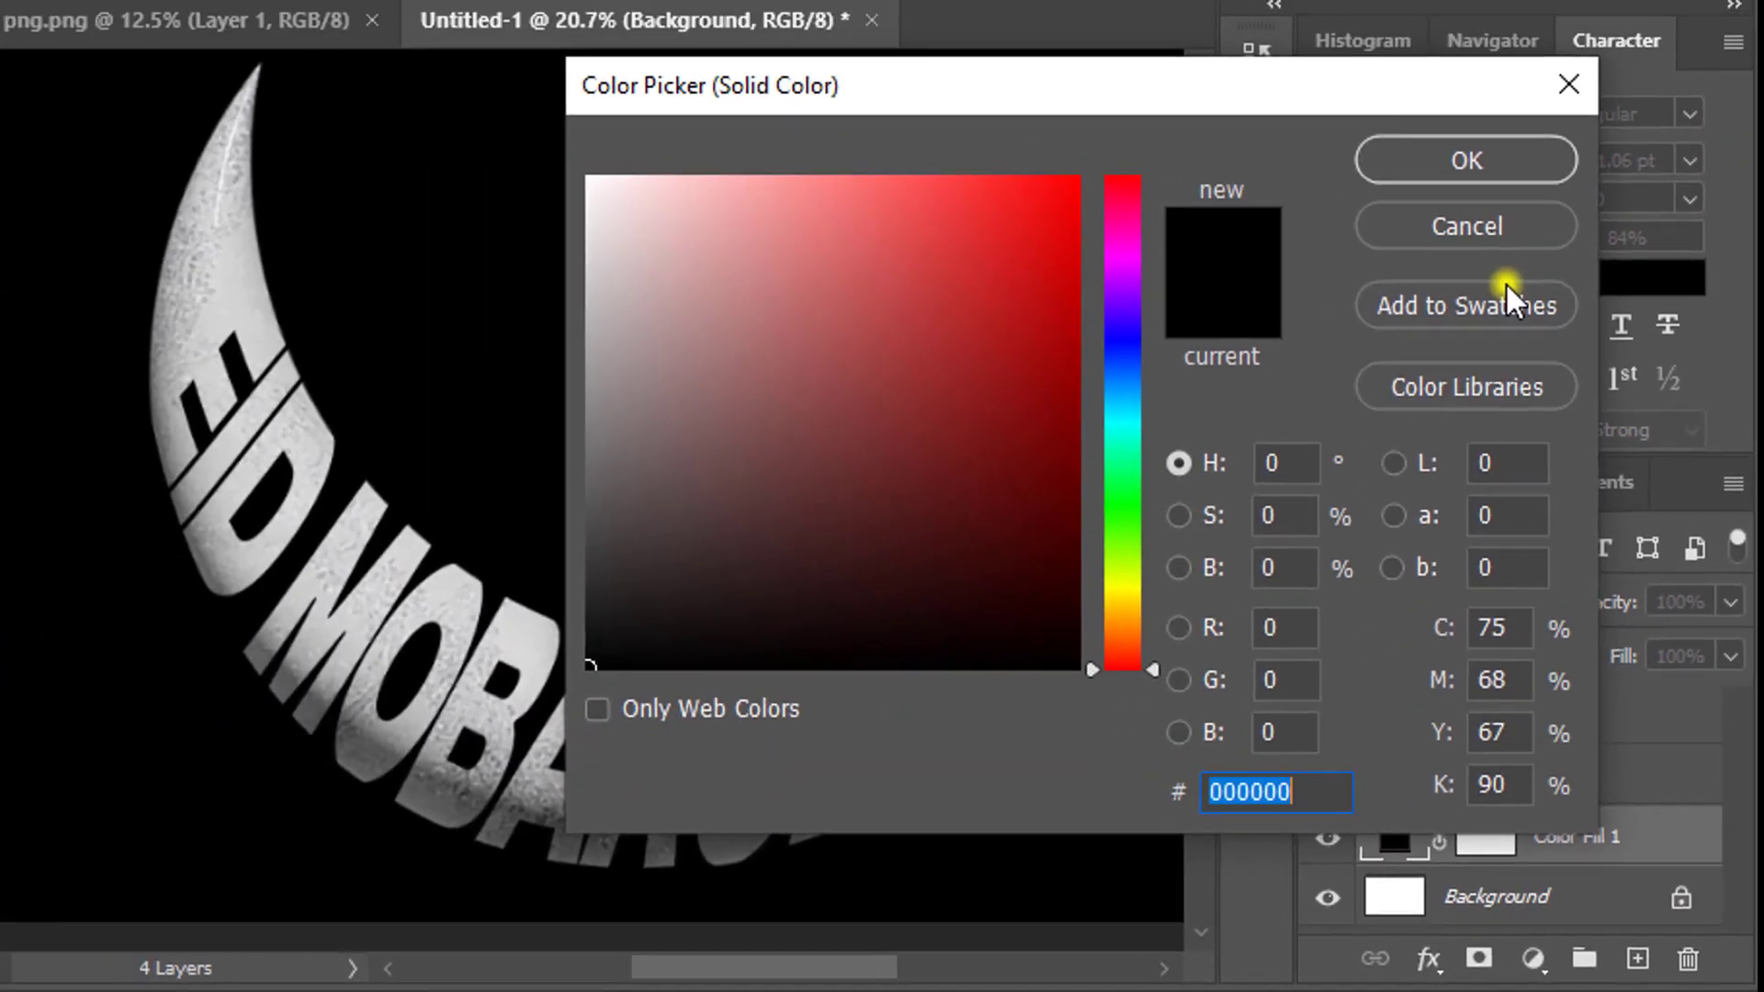
drag(1022, 105, 1400, 16)
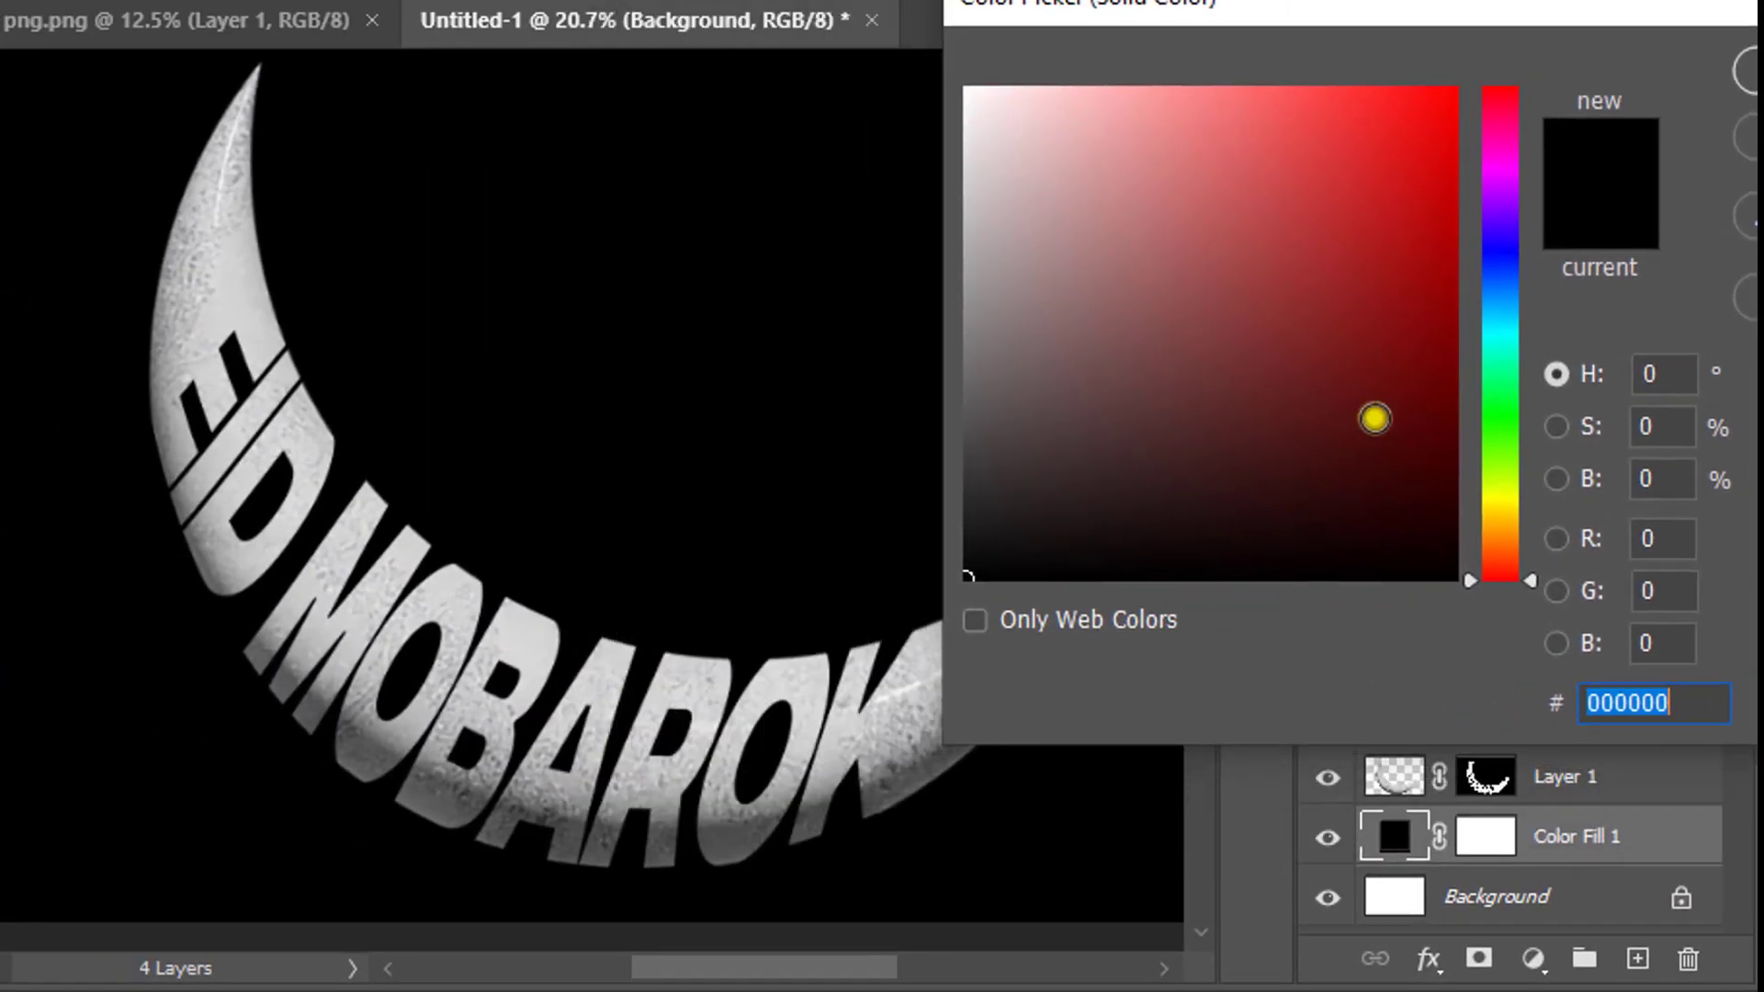
click(1499, 241)
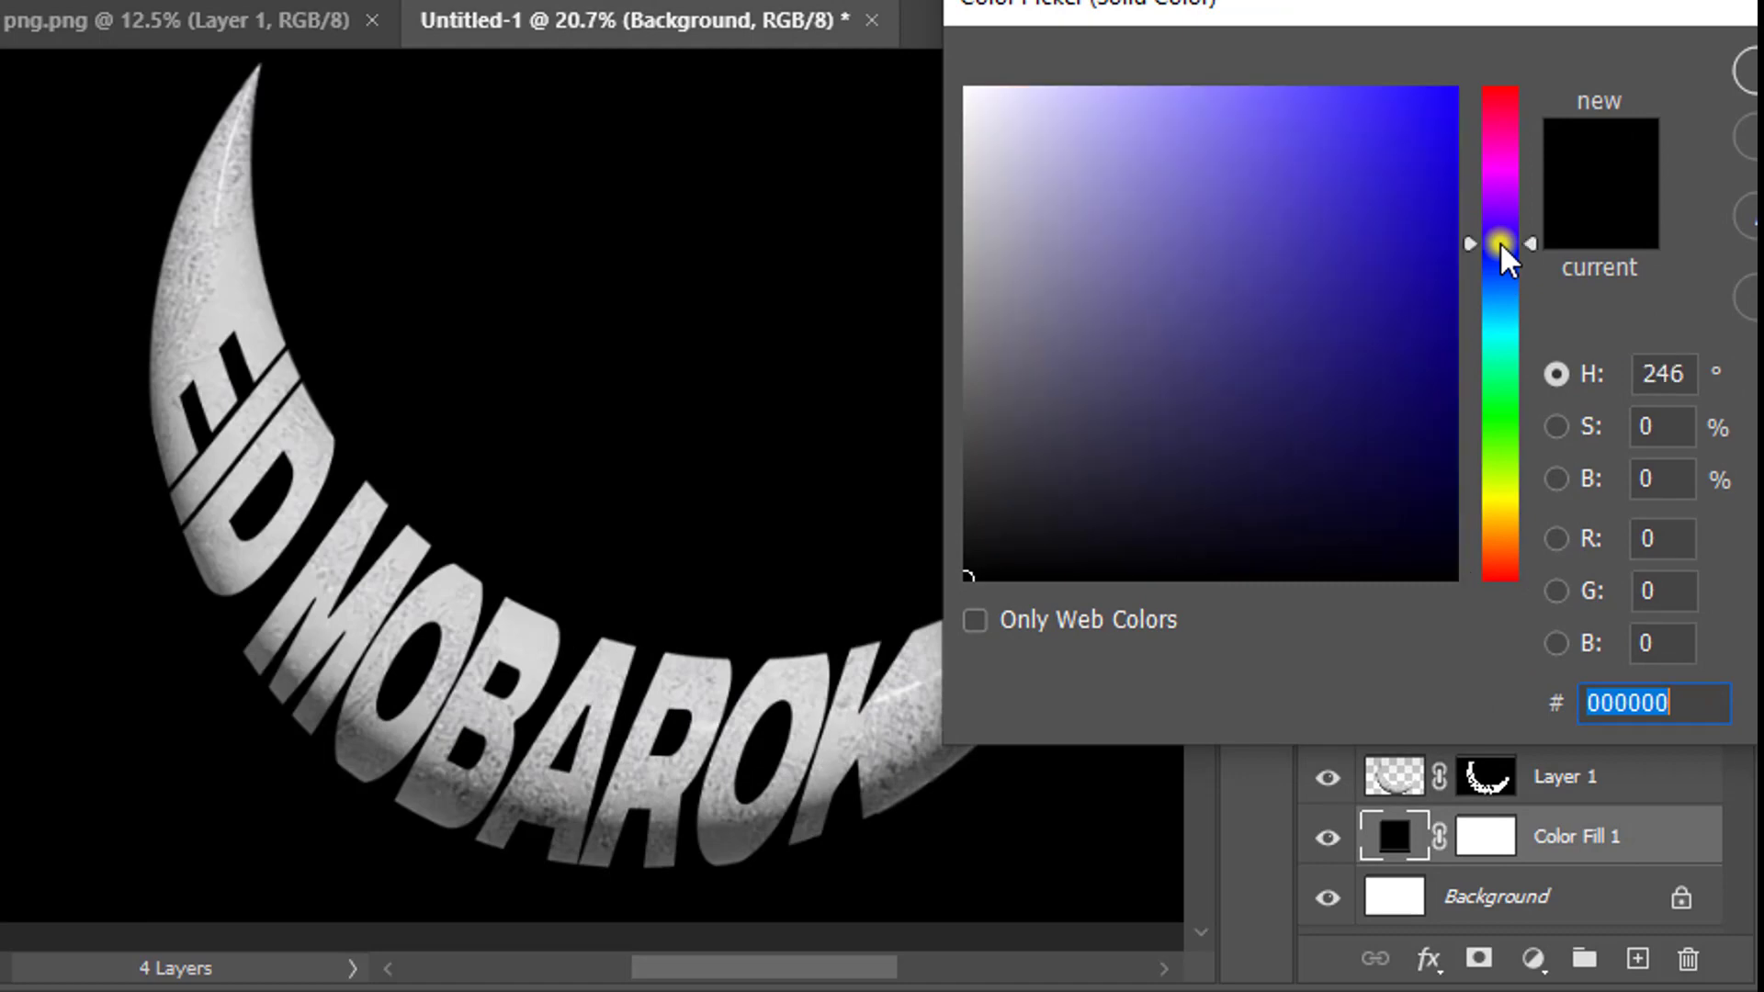
click(1414, 455)
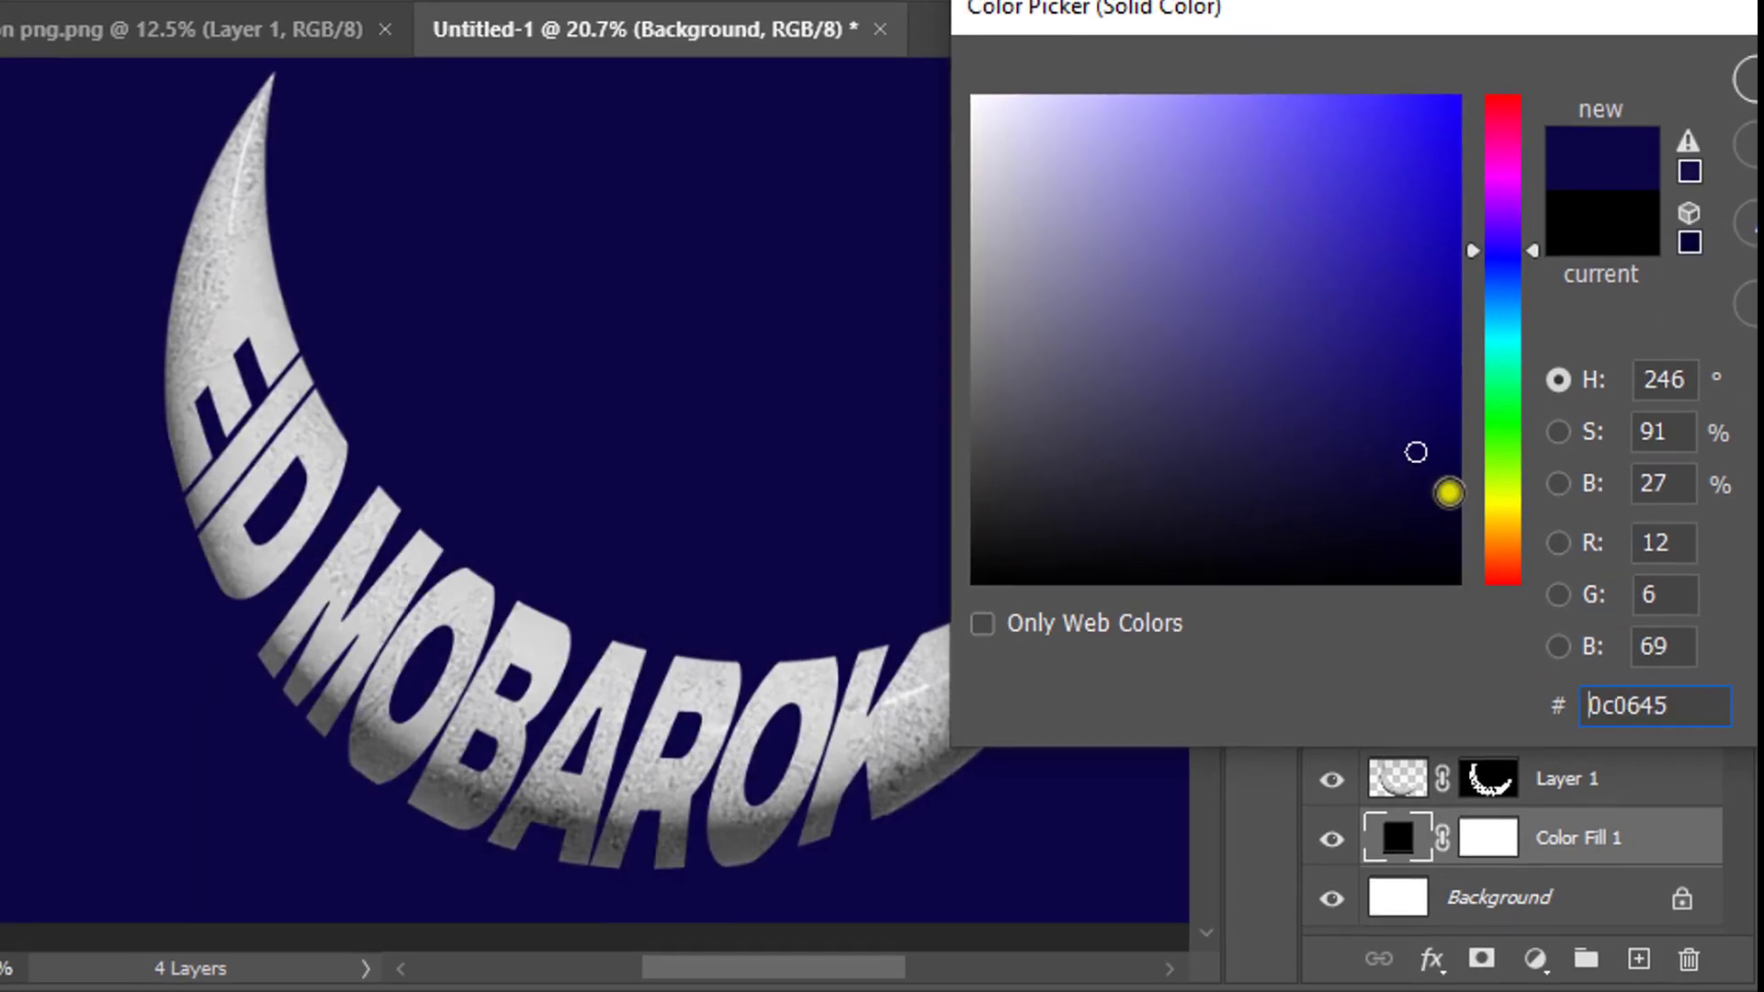
drag(1449, 488, 1449, 374)
drag(1532, 7, 906, 90)
drag(1005, 195, 1001, 194)
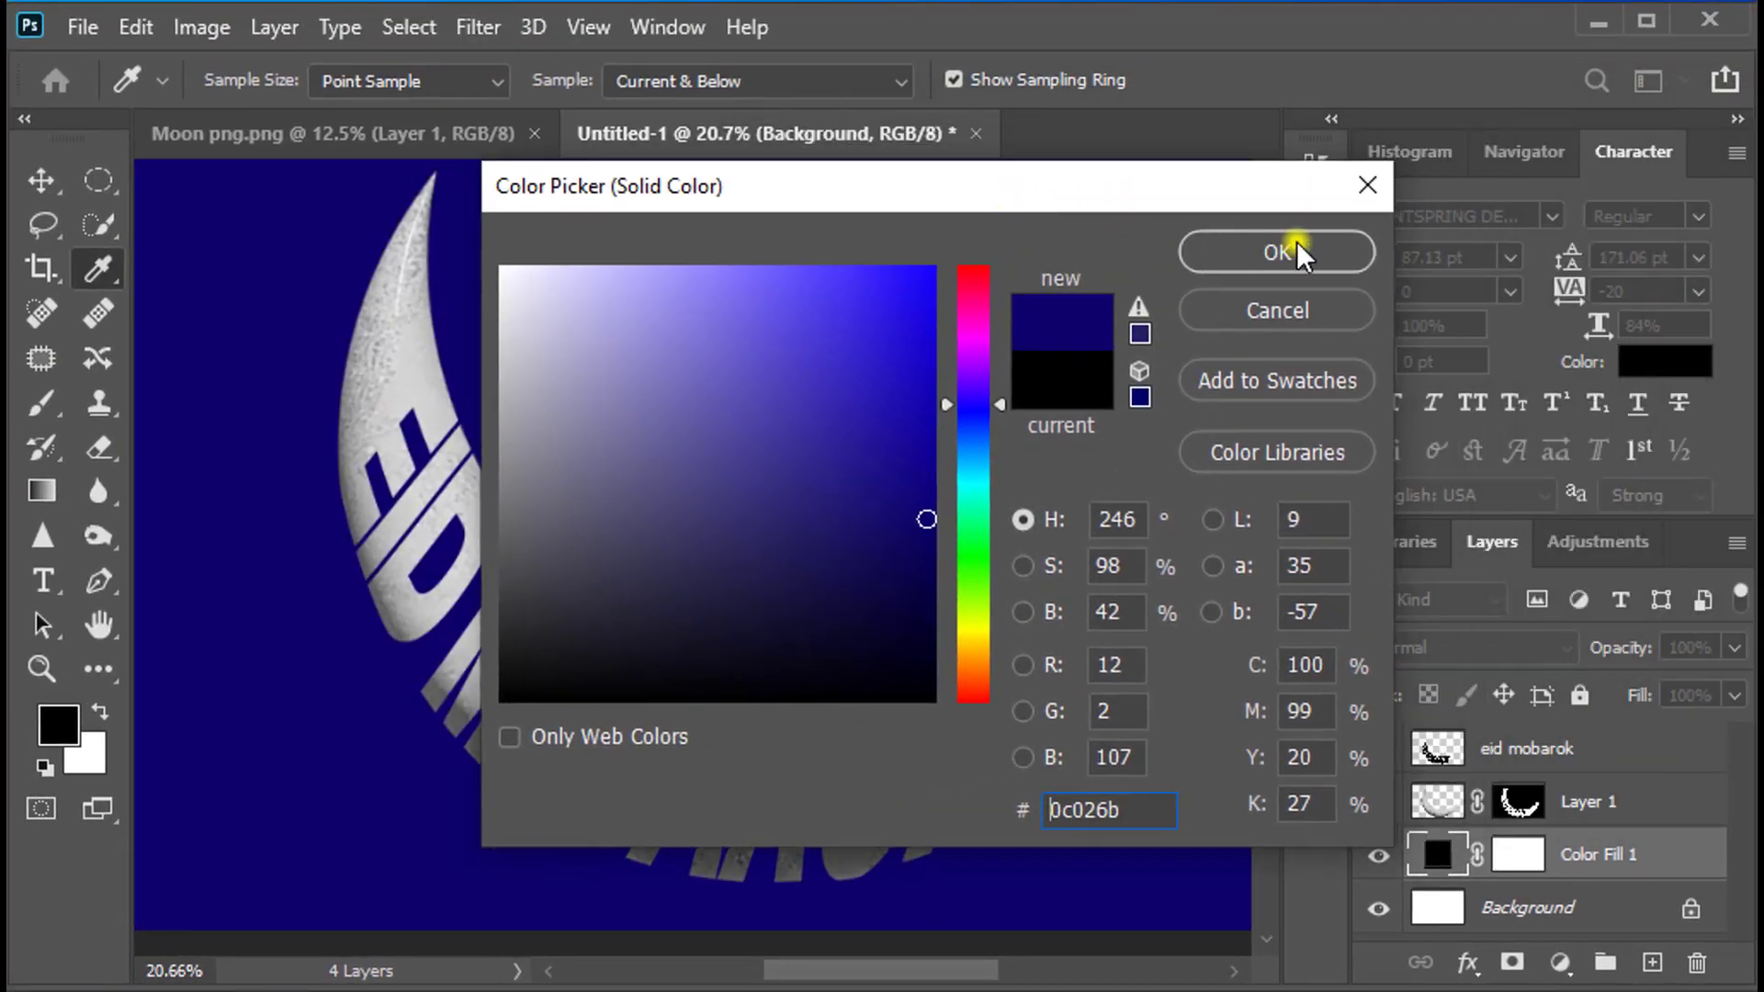
click(1272, 243)
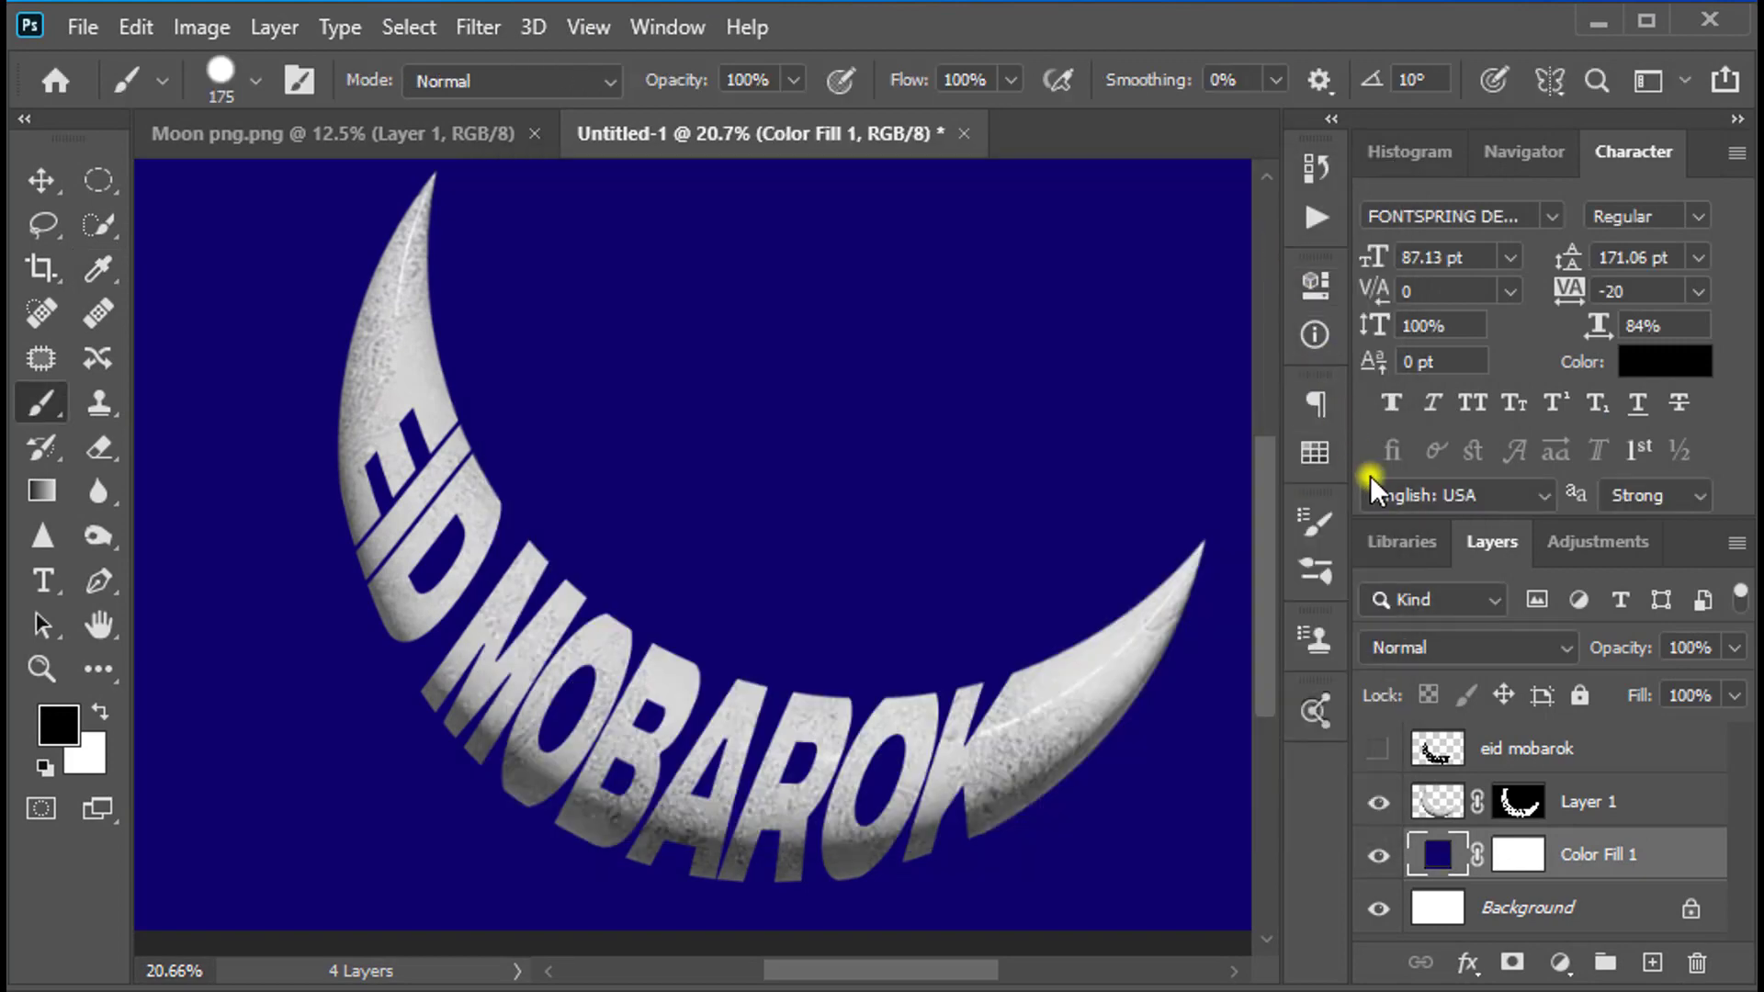
key(ctrl+minus)
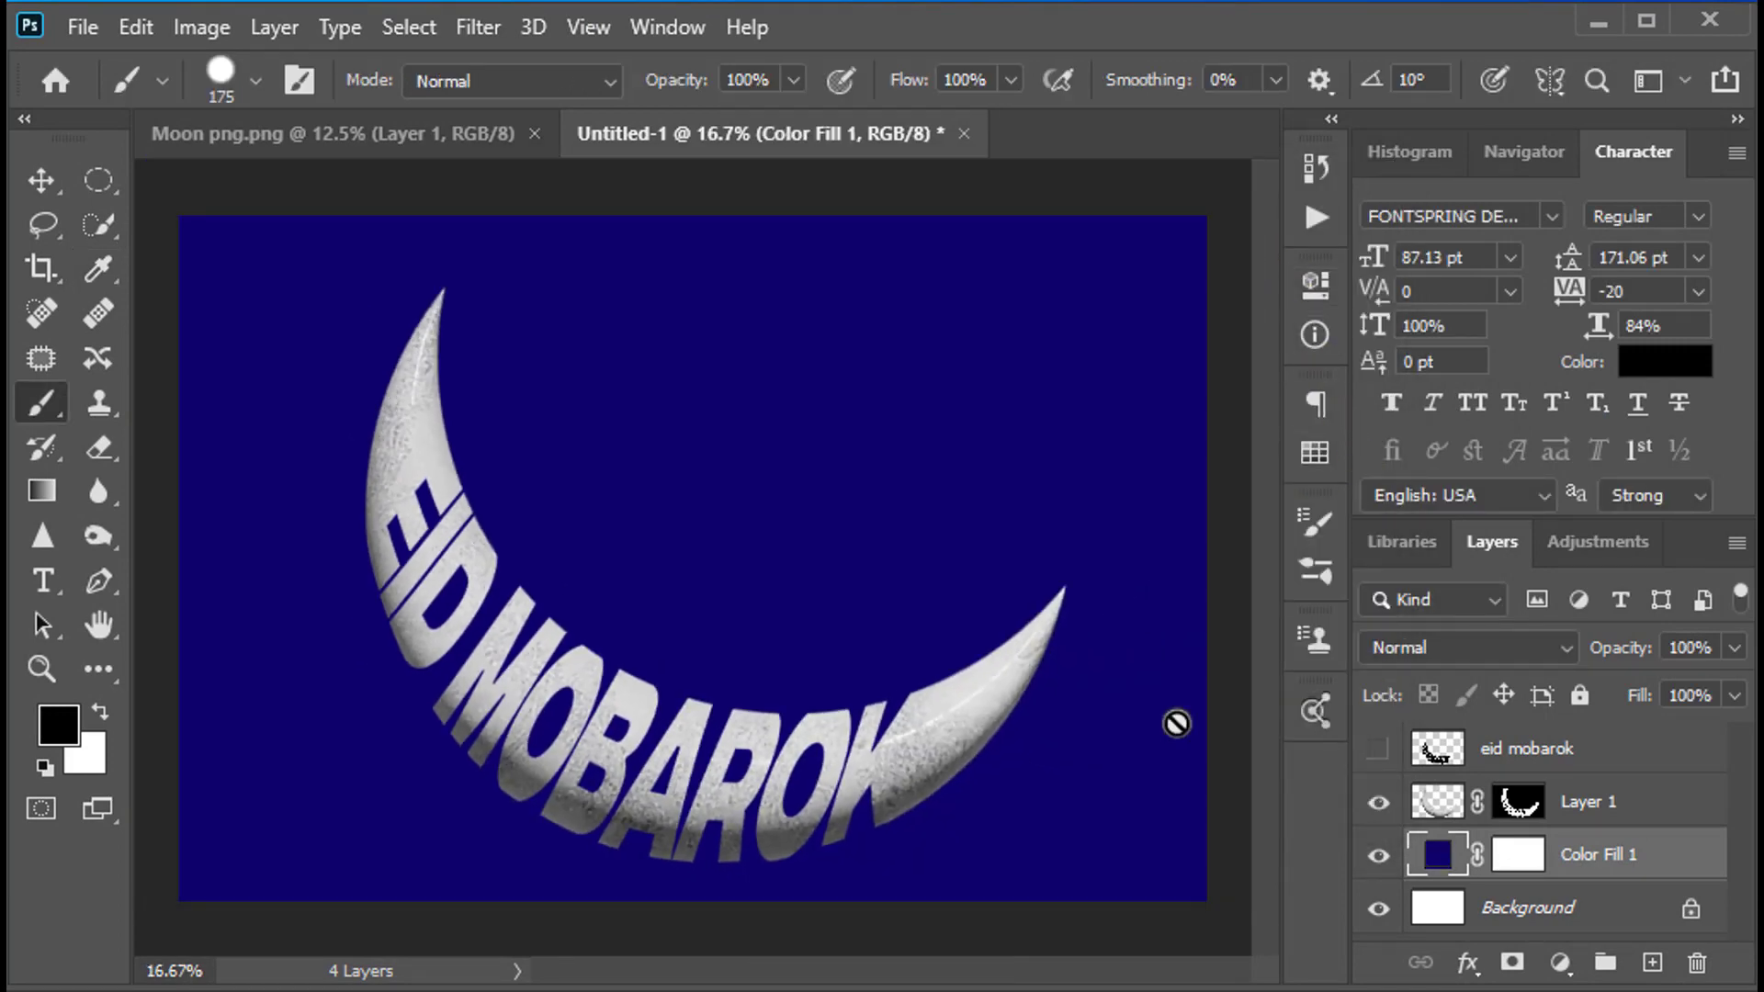
key(ctrl+minus)
key(ctrl+minus)
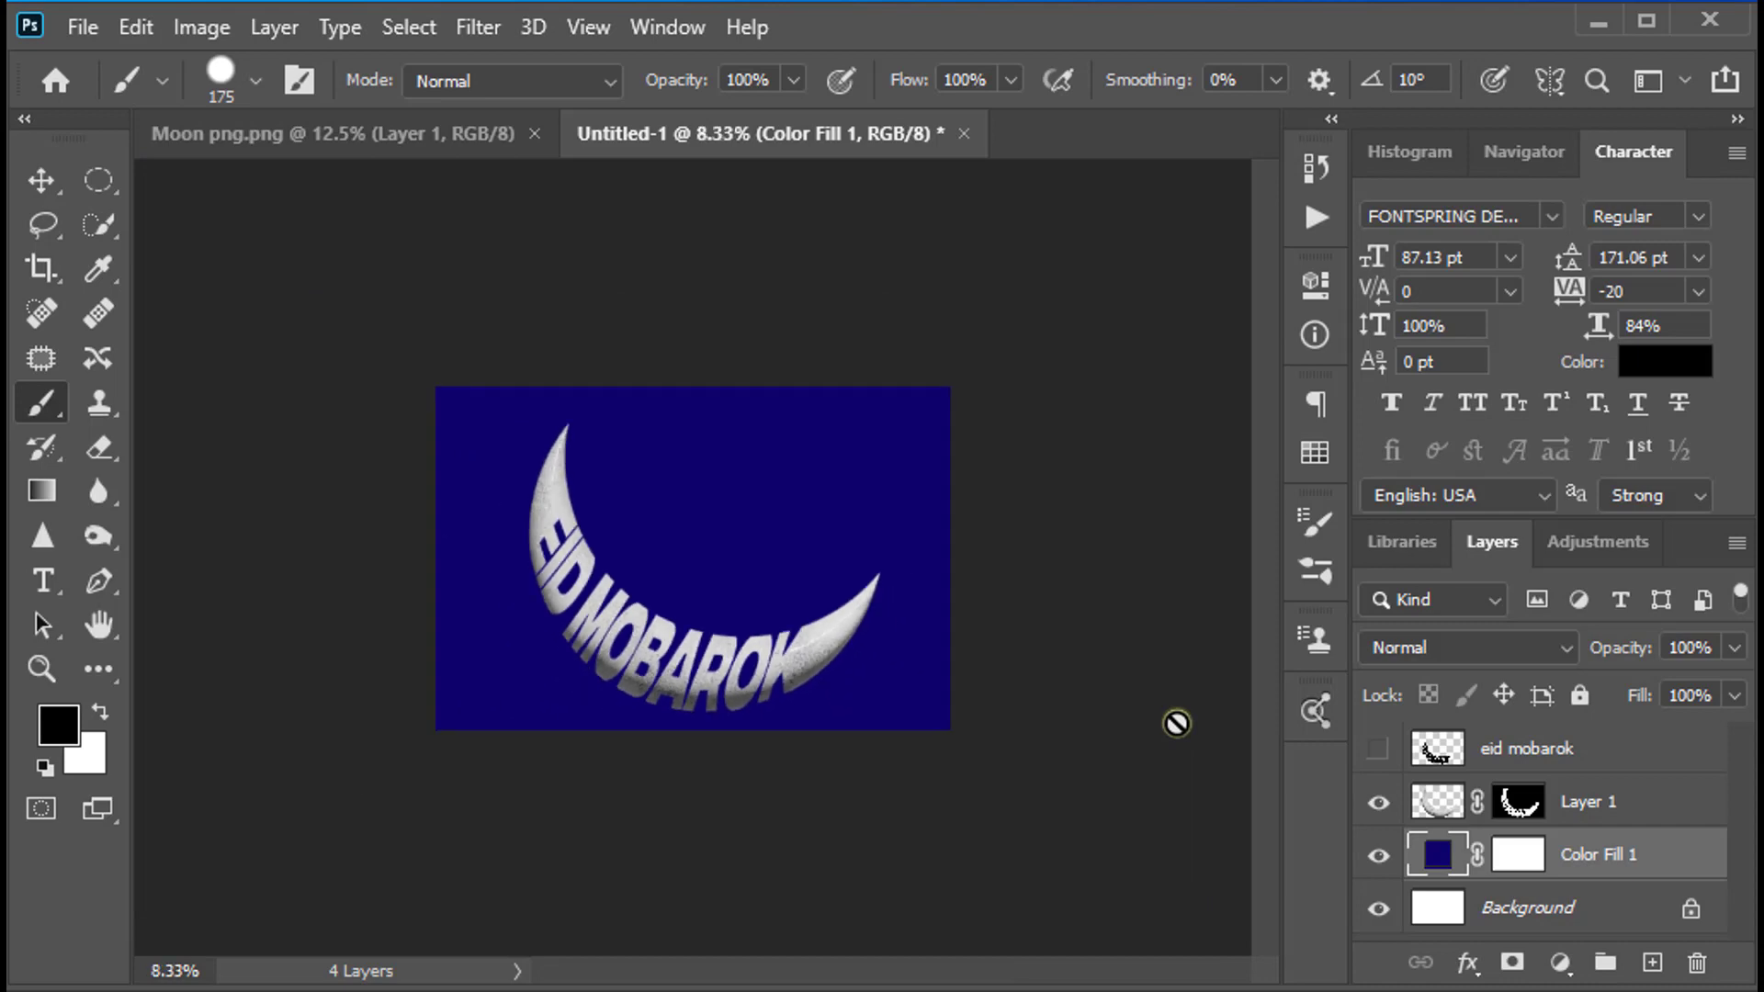
key(ctrl+plus)
key(ctrl+plus)
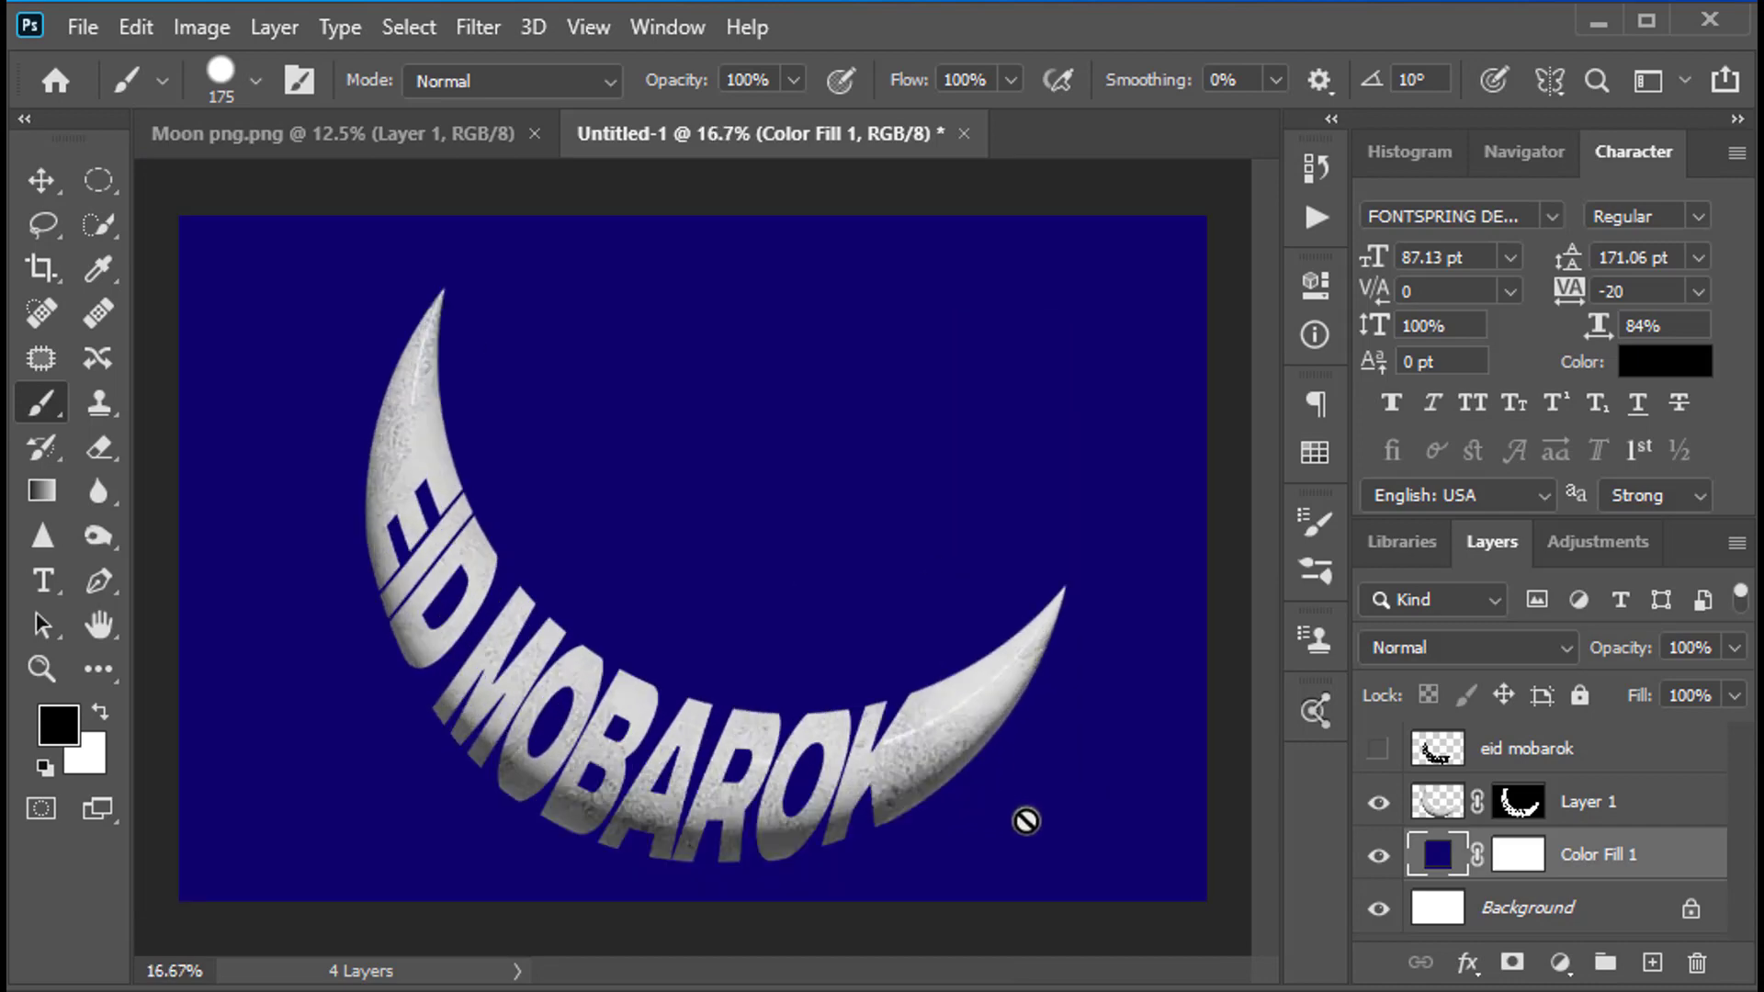